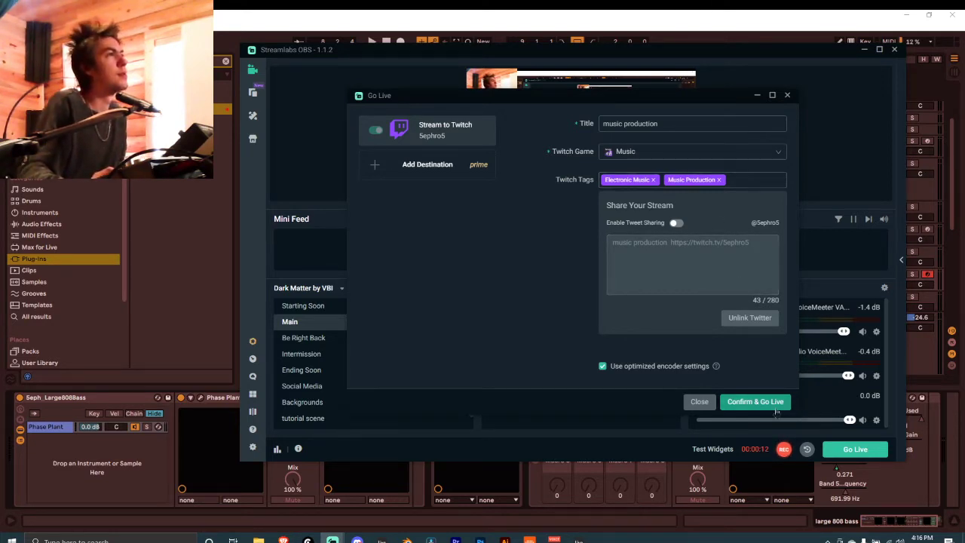
Step: Start the Twitch stream with the prepared settings, dismiss the Go Live dialog and switch to Ableton Live
click(776, 407)
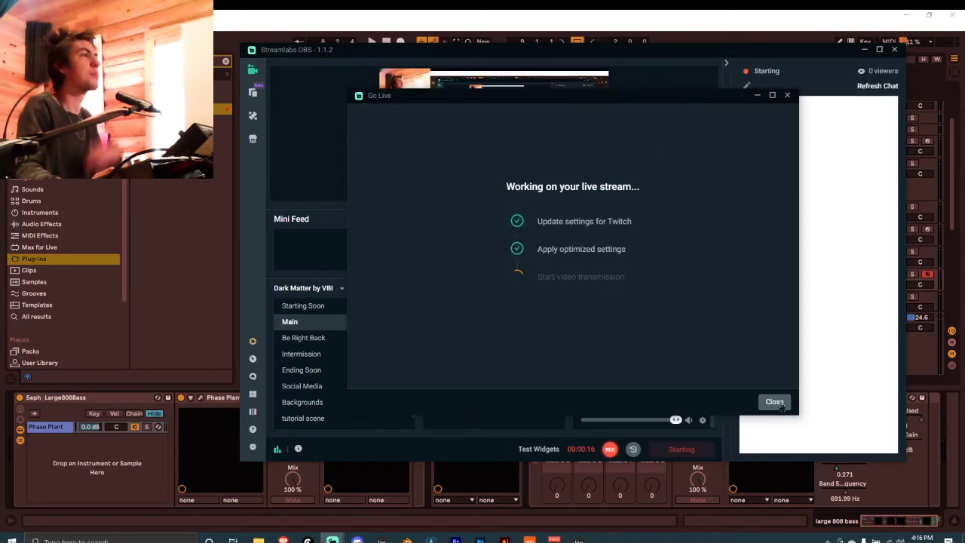
click(775, 401)
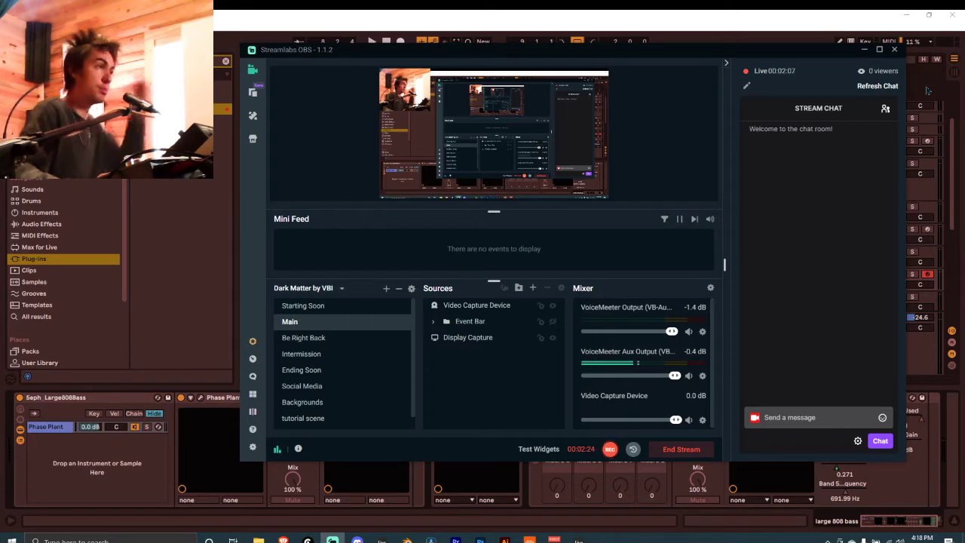
click(927, 89)
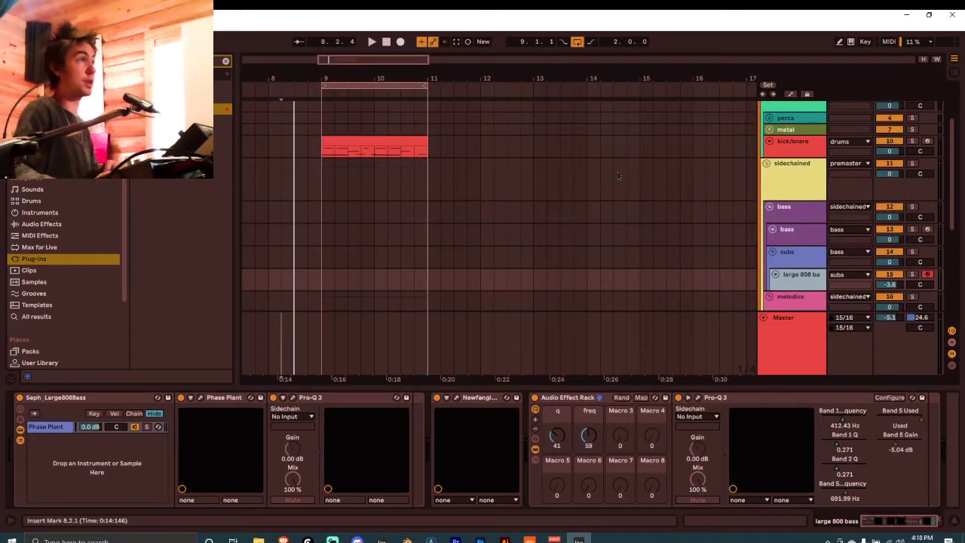
Step: Enlarge the kick/snare track's clip in bars 9 to 11 and play the drum loop
click(351, 140)
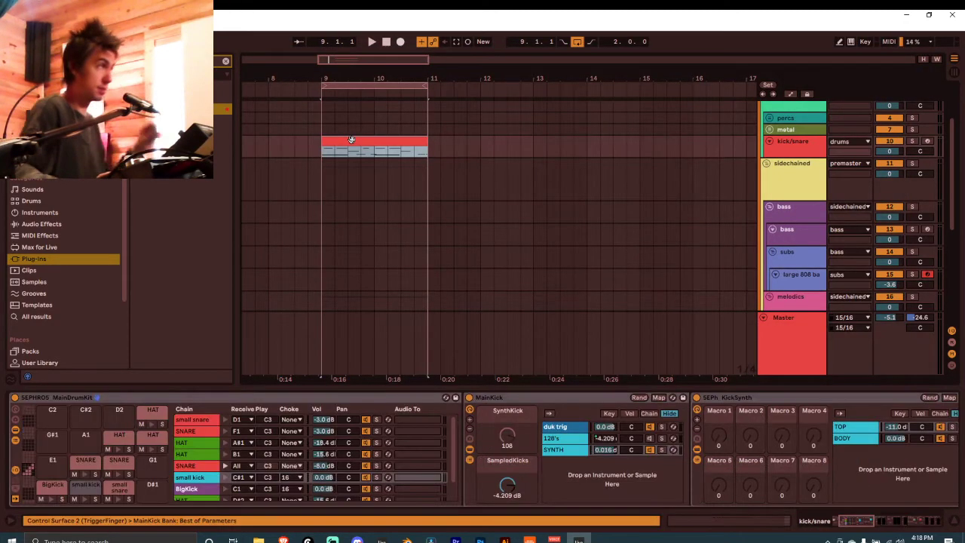
key(z)
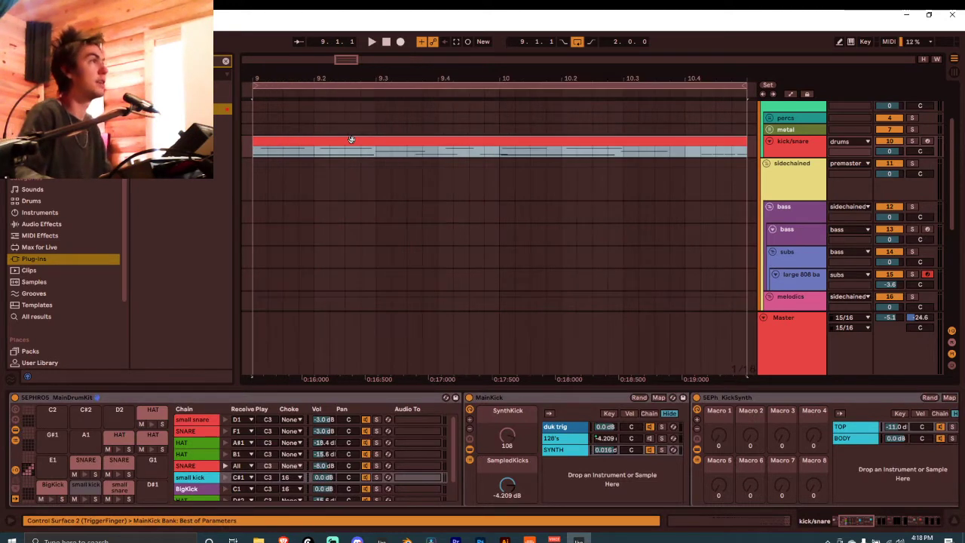
drag(822, 158, 822, 190)
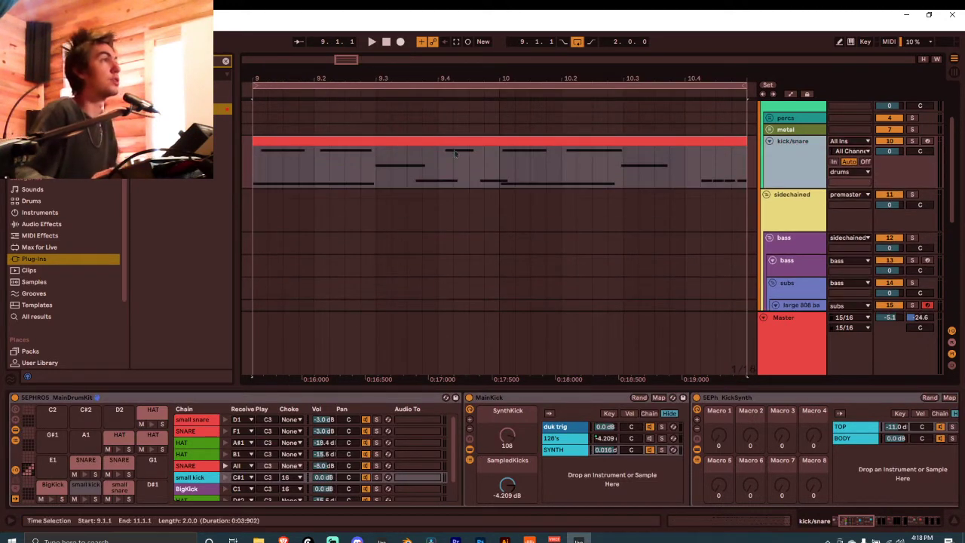
click(422, 142)
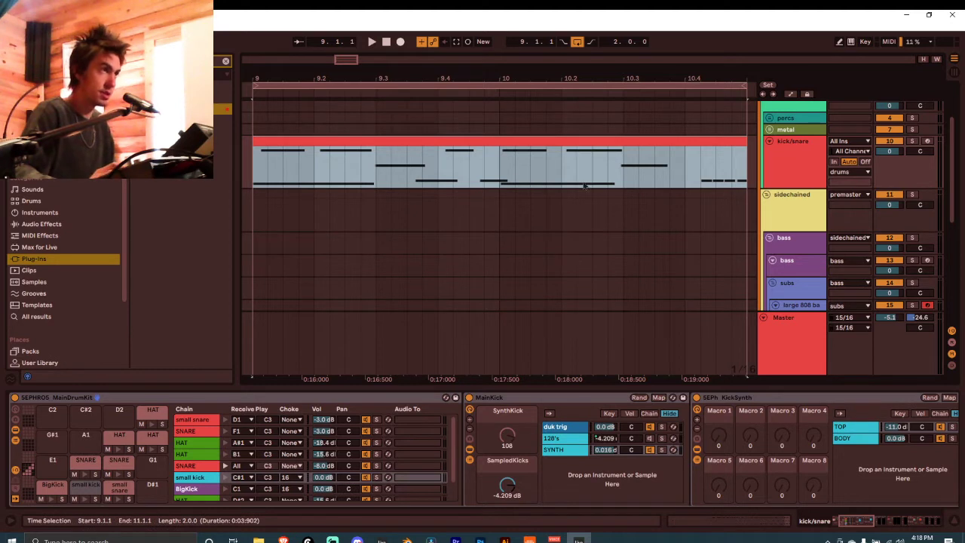
key(space)
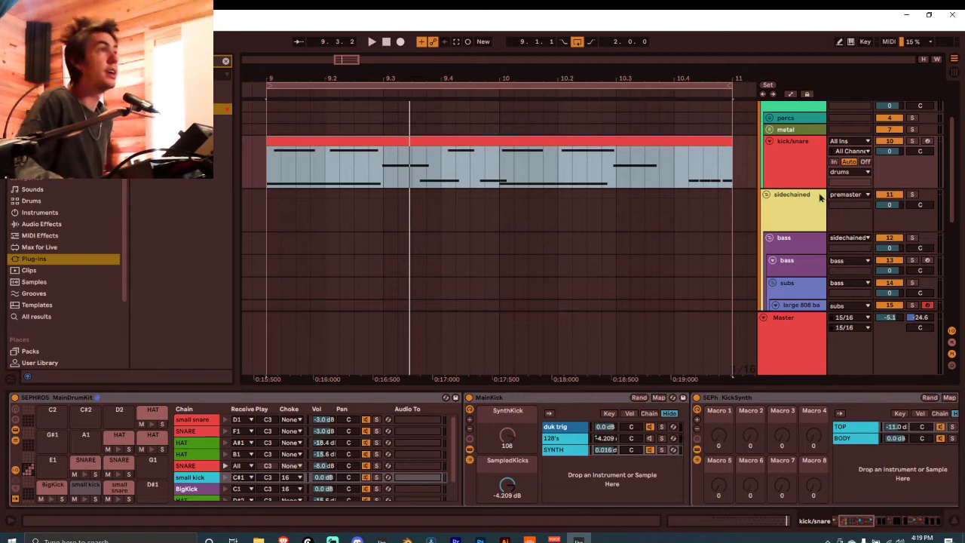
Step: Fold the tennor track and insert a new MIDI track directly below it
scroll(804, 219, down, 5)
click(802, 217)
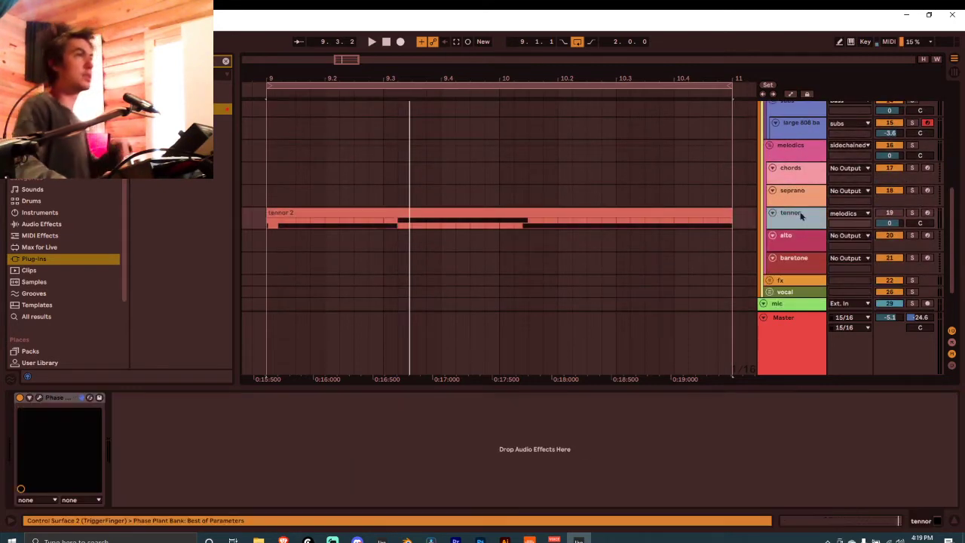
click(772, 213)
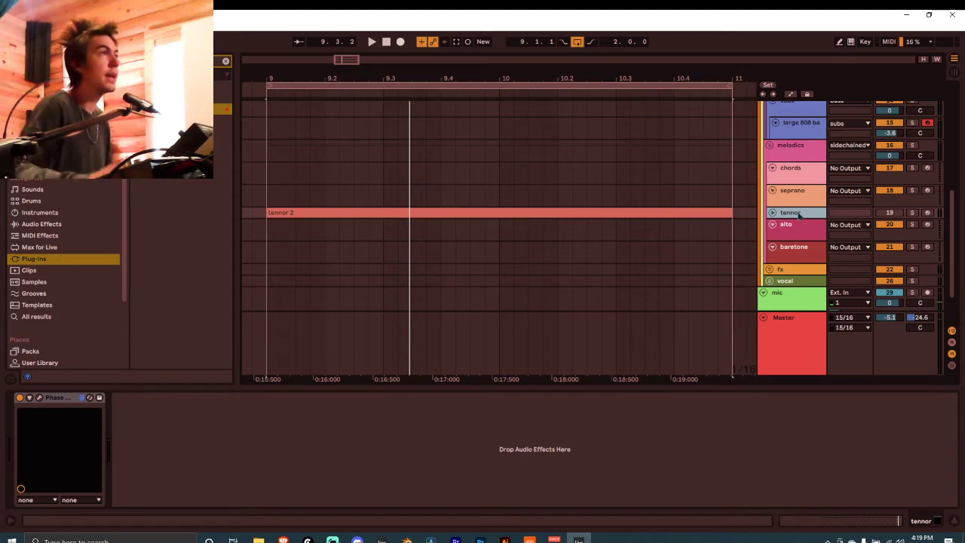
key(ctrl+shift+t)
right_click(499, 265)
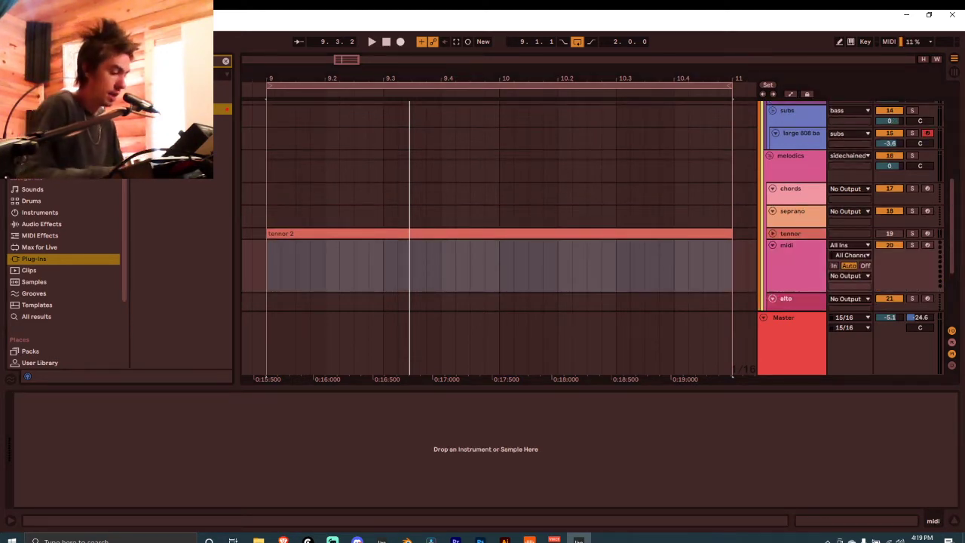
Step: Load Phase Plant onto the new MIDI track and remove the Phaser device from its chain
key(ctrl+f)
text(voc)
double_click(181, 121)
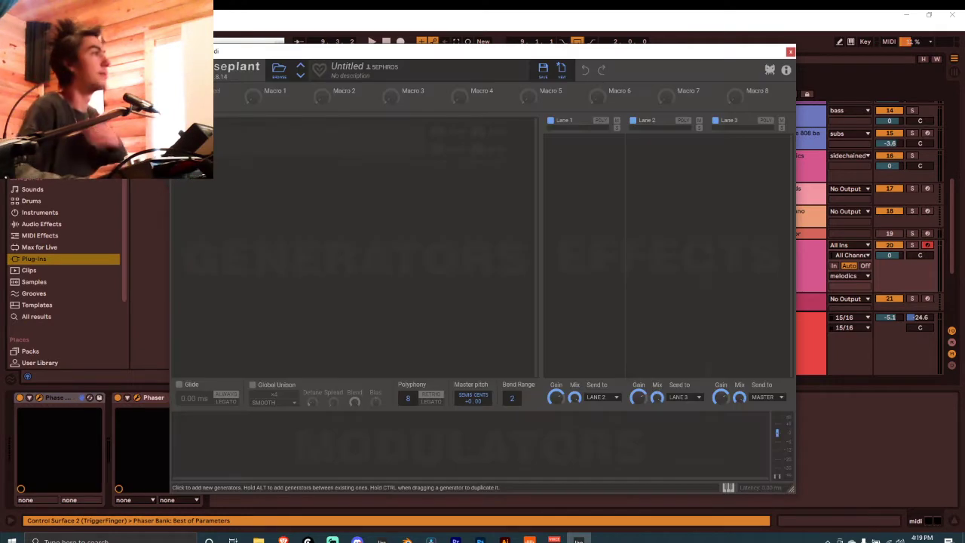
click(154, 398)
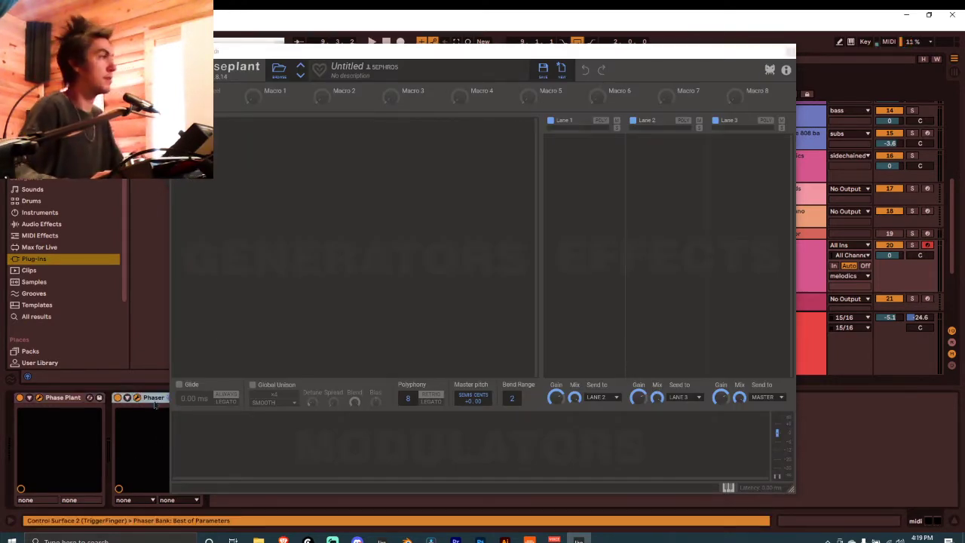
key(Delete)
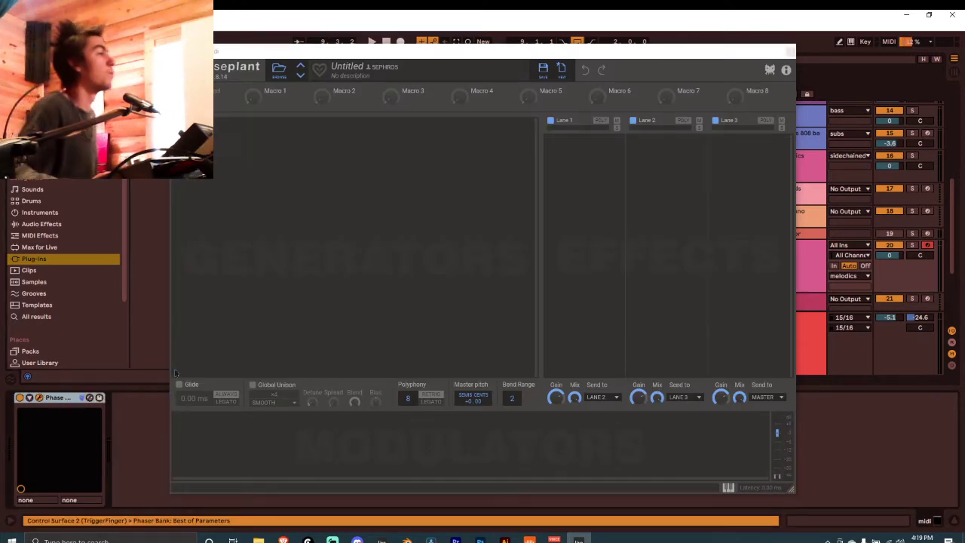
Step: Add a Wavetable generator in Phase Plant and lengthen its output envelope's release and attack
click(319, 142)
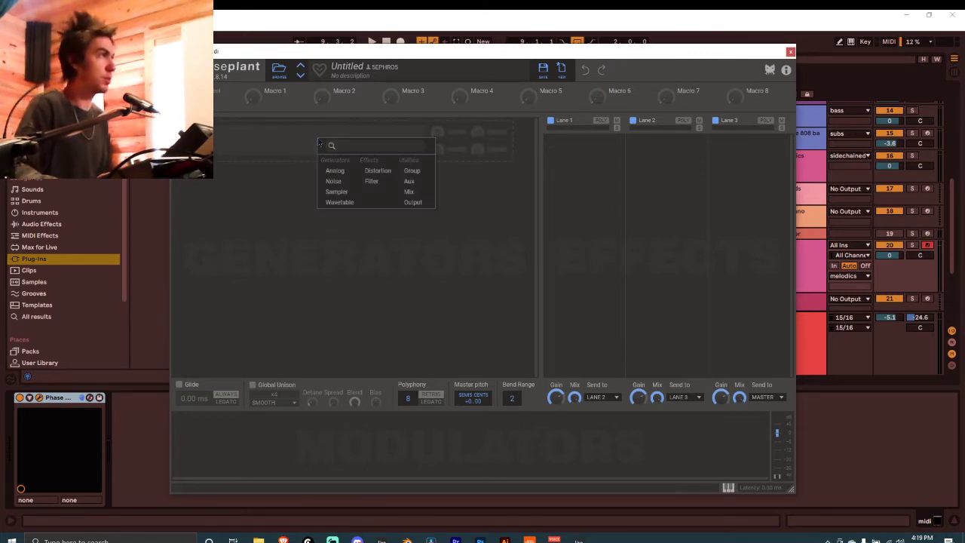
click(339, 203)
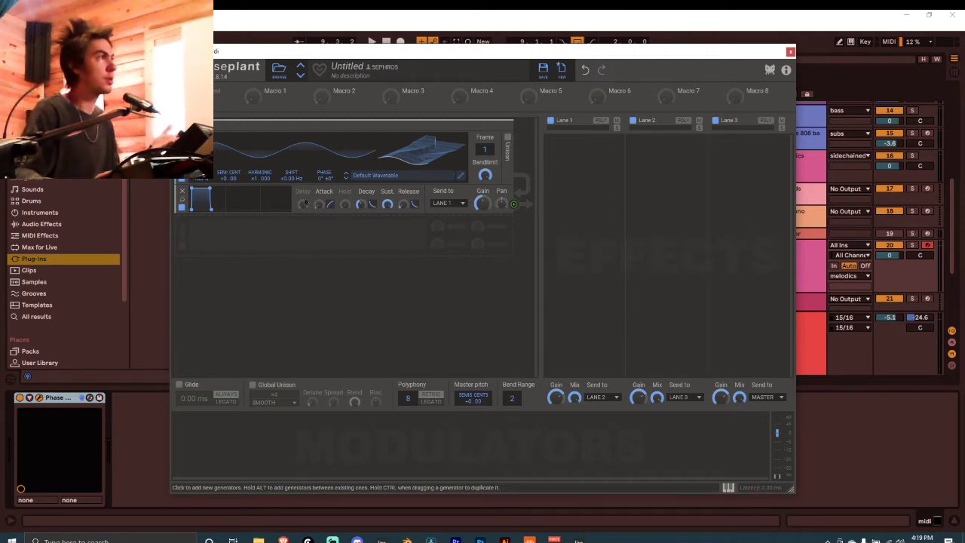
drag(403, 204, 403, 173)
drag(317, 205, 317, 196)
Step: Add a second Wavetable generator below the output and load Spectrosub 2 from the factory Spectral wavetables
click(324, 241)
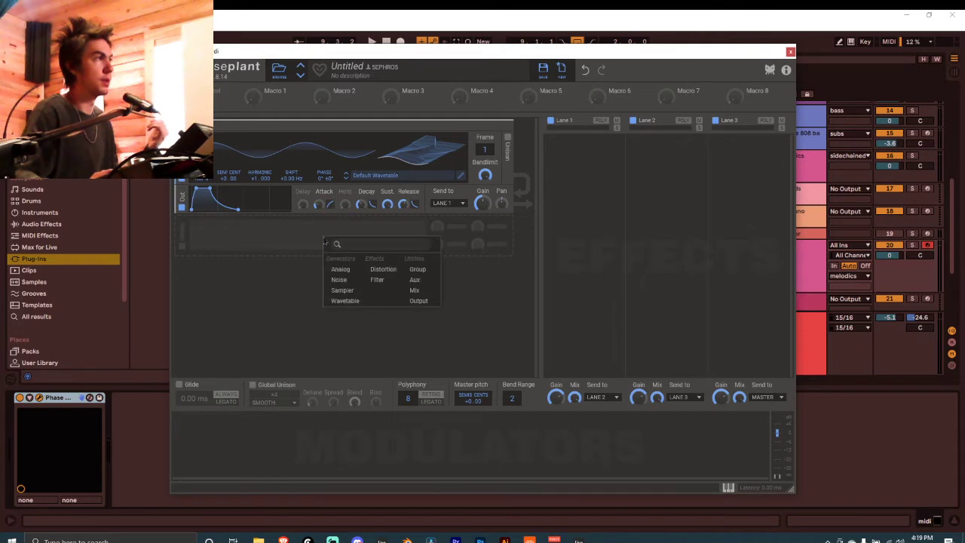
click(348, 301)
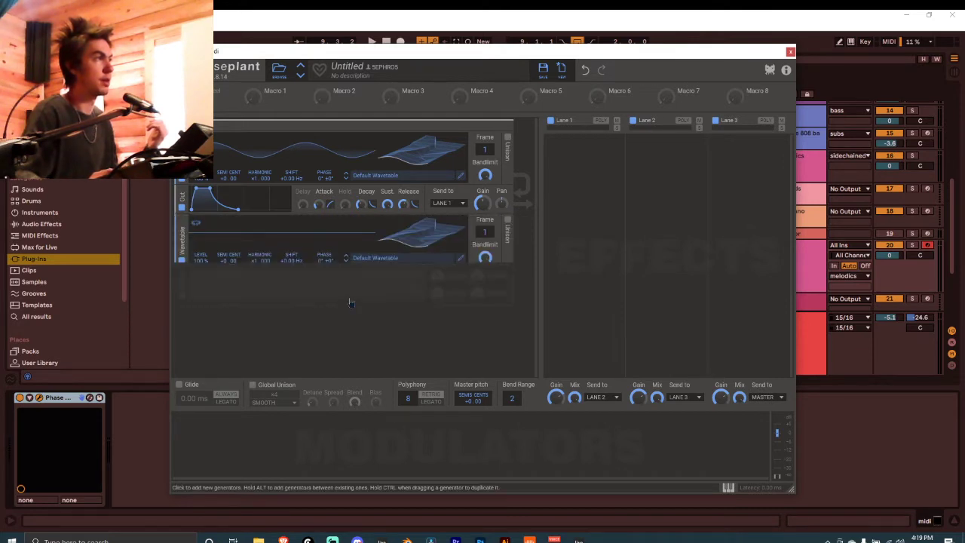
click(384, 259)
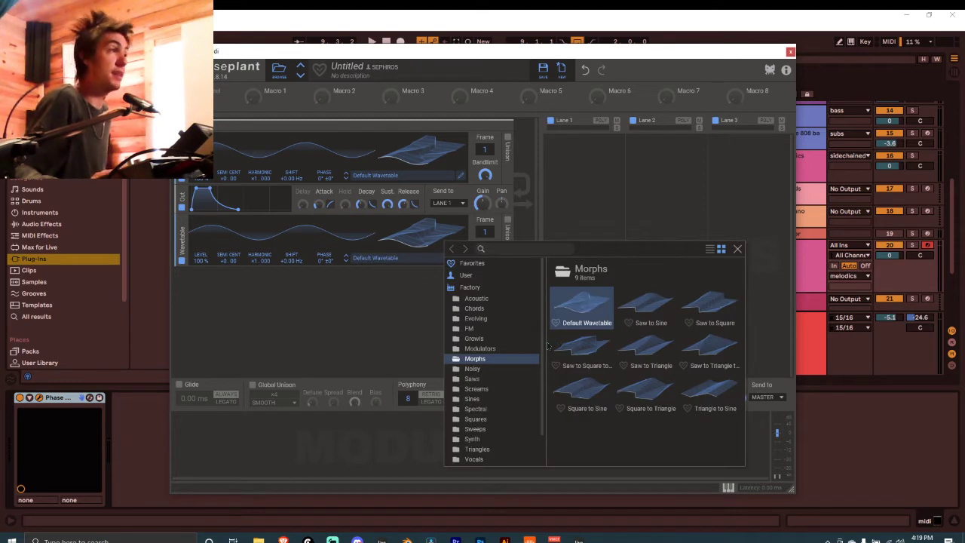
click(486, 411)
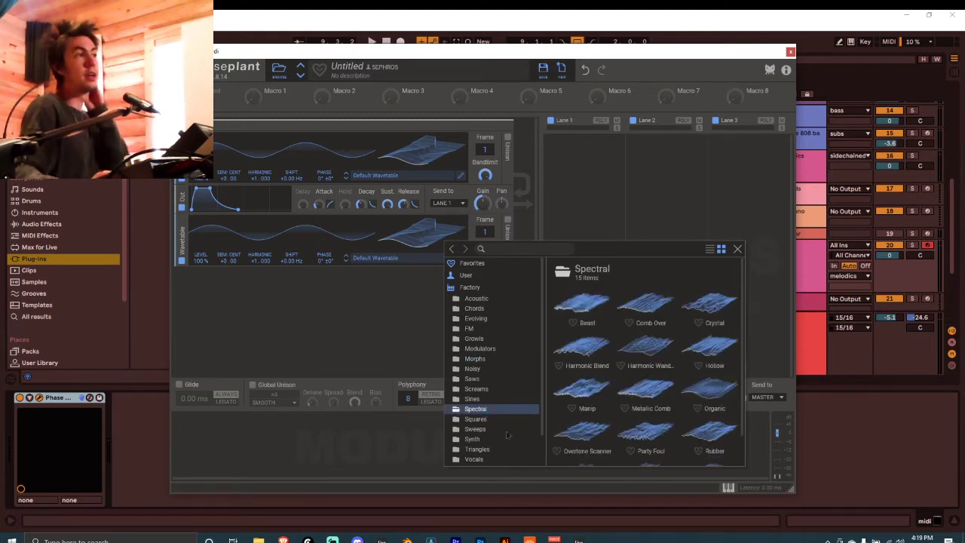
scroll(658, 411, down, 1)
scroll(646, 411, down, 2)
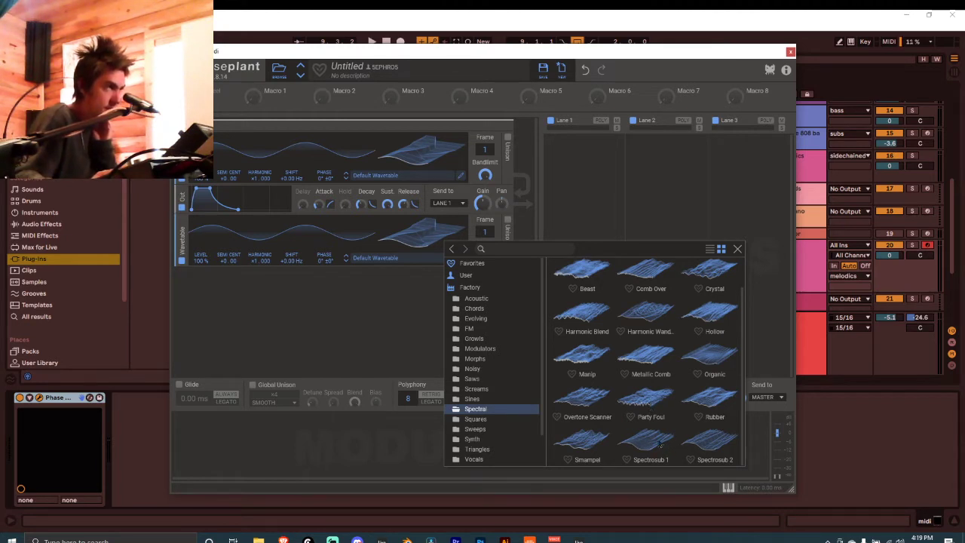
click(707, 442)
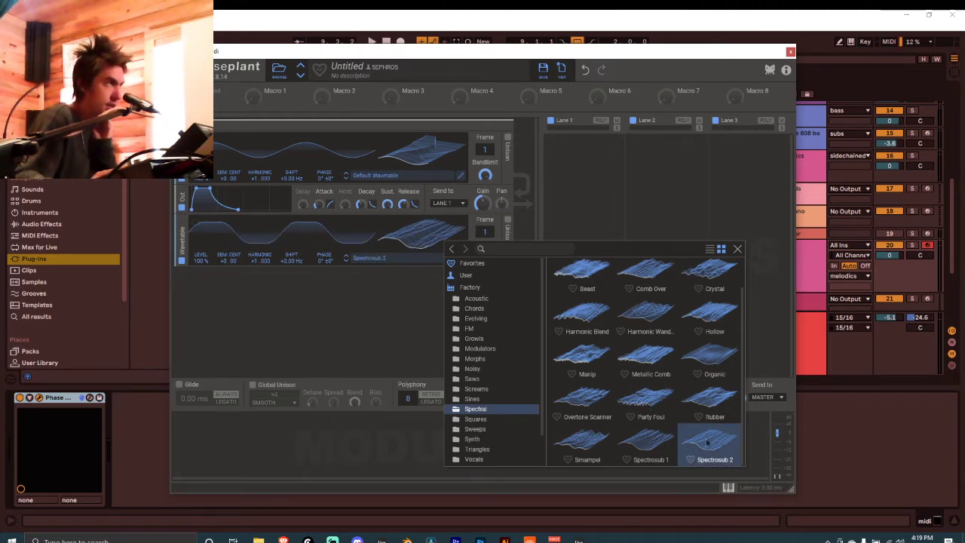
click(707, 443)
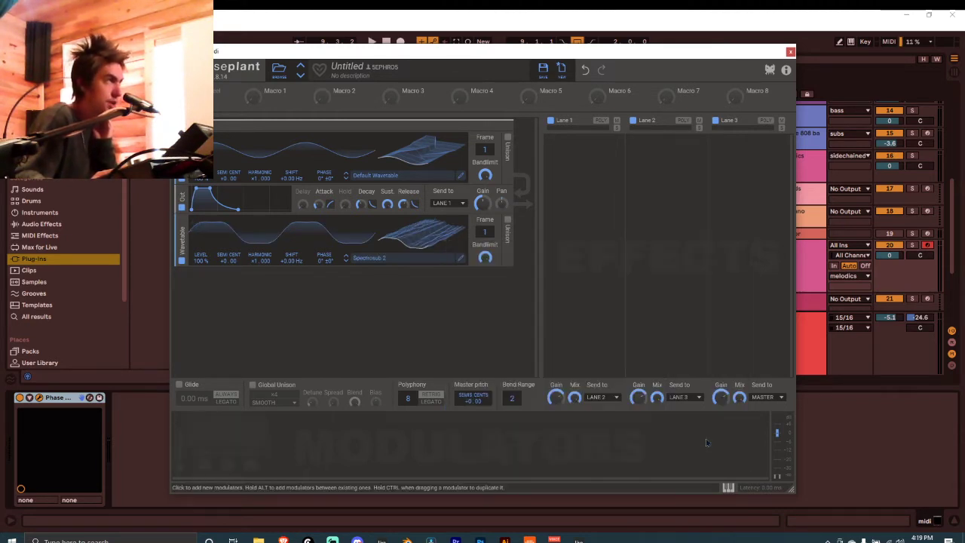
Step: Load PW Square from the factory Squares wavetables into the first generator and set its frame to 77
click(422, 158)
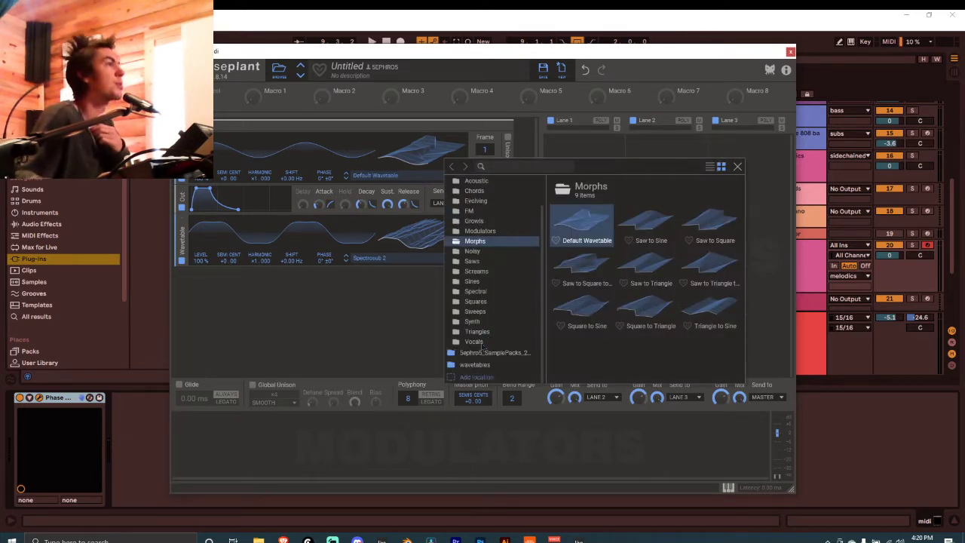
click(478, 303)
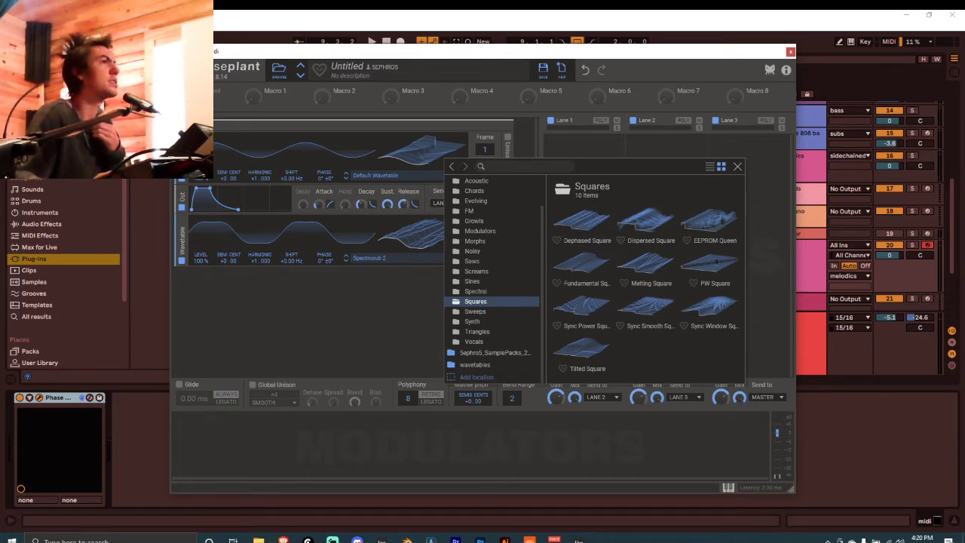
click(718, 273)
drag(415, 159, 416, 131)
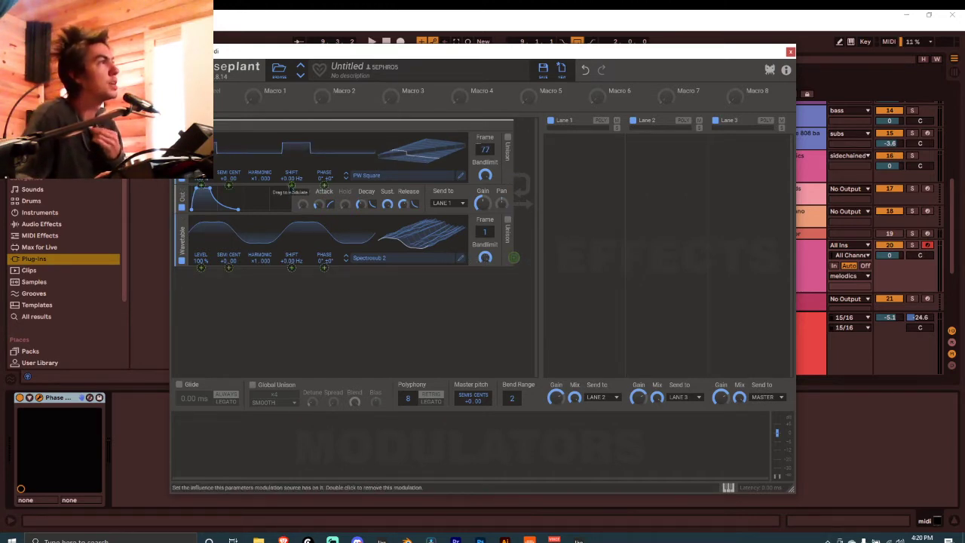
Step: Modulate the first wavetable's frequency shift with the second wavetable and adjust the modulation amount to a high but not full setting
drag(292, 186, 292, 183)
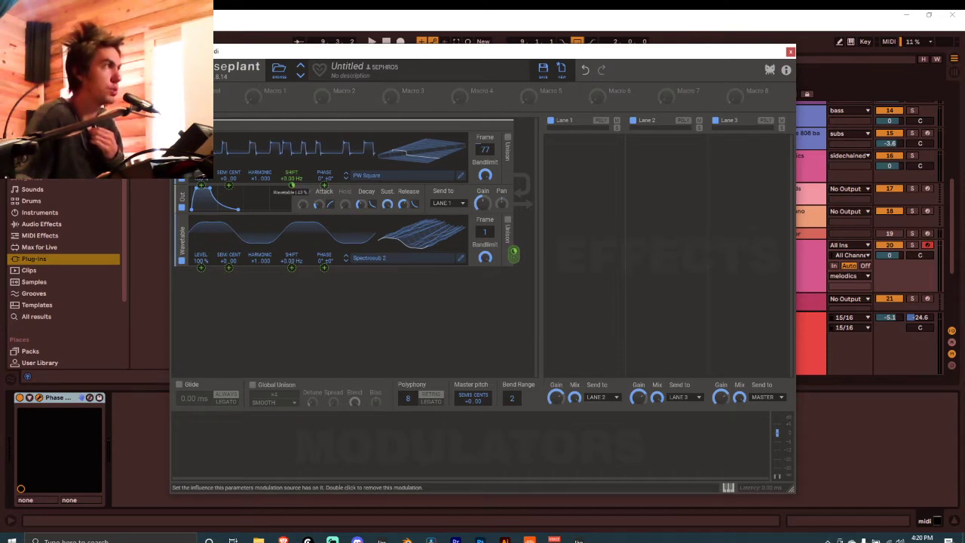
drag(292, 185, 291, 169)
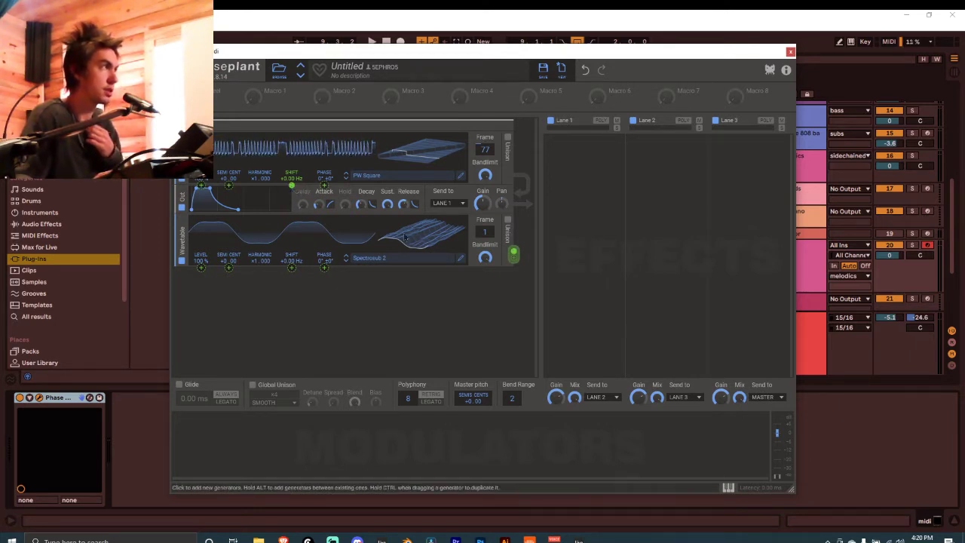
drag(292, 184, 292, 198)
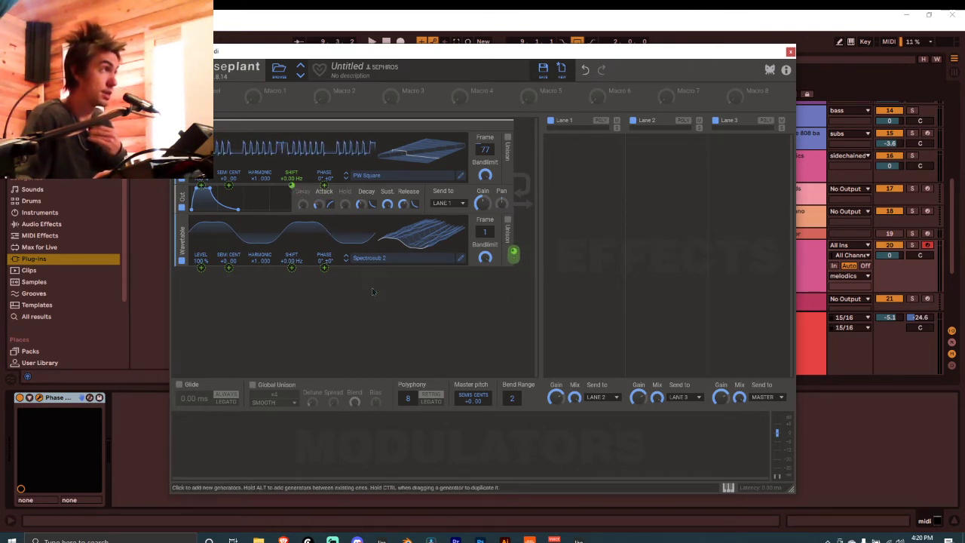
Step: Set the Spectrosub 2 wavetable's level to 42% and its frame to 32
drag(200, 259, 201, 262)
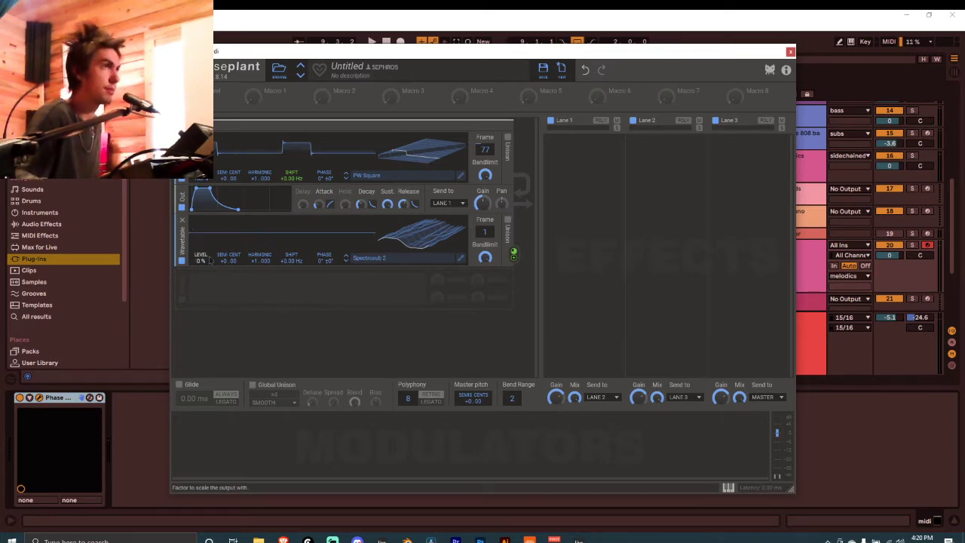
mouse_move(202, 261)
mouse_down()
mouse_move(202, 197)
mouse_move(202, 236)
mouse_up()
mouse_move(424, 235)
mouse_down()
mouse_move(424, 198)
mouse_move(424, 224)
mouse_up()
click(421, 171)
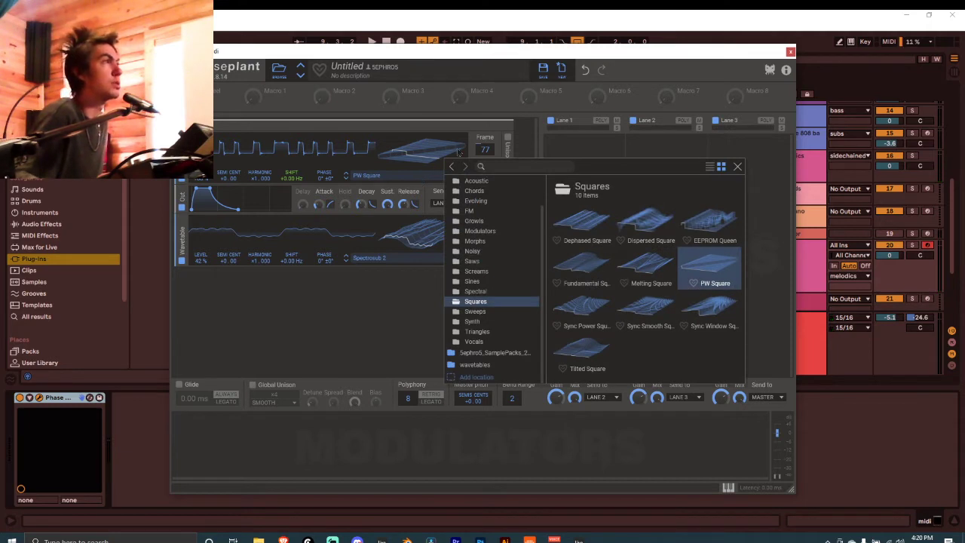
click(458, 152)
Step: Add an LFO modulator and use it to modulate the PW Square wavetable's frame
click(252, 464)
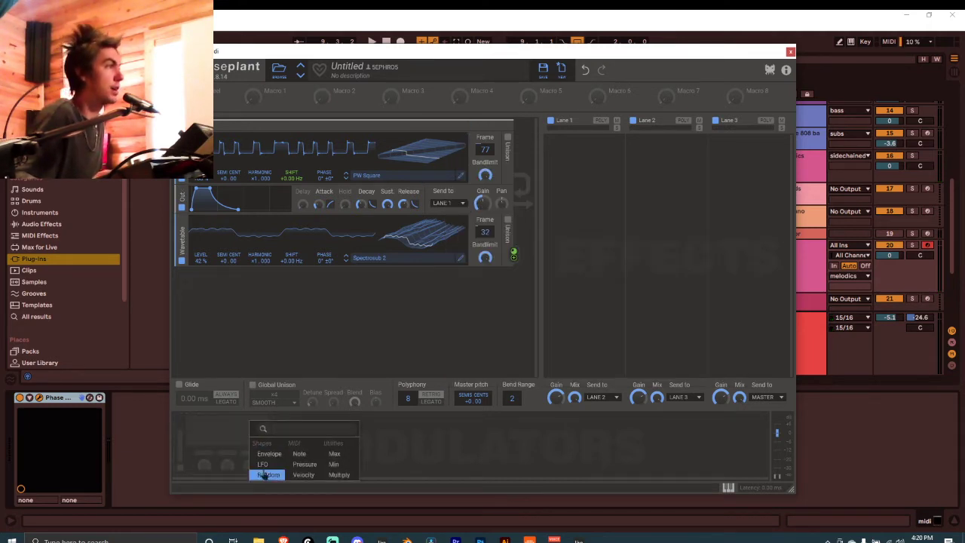
click(262, 463)
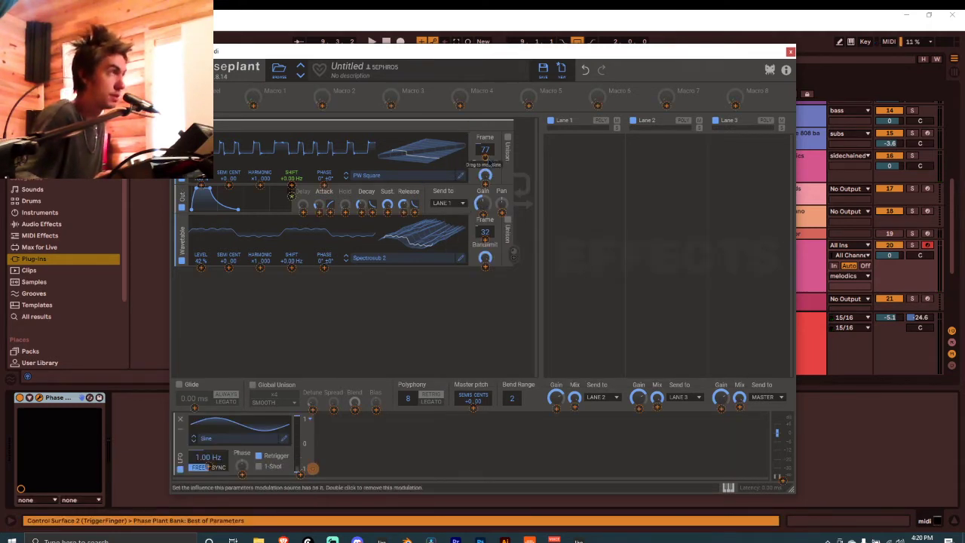
drag(486, 159, 486, 119)
click(523, 159)
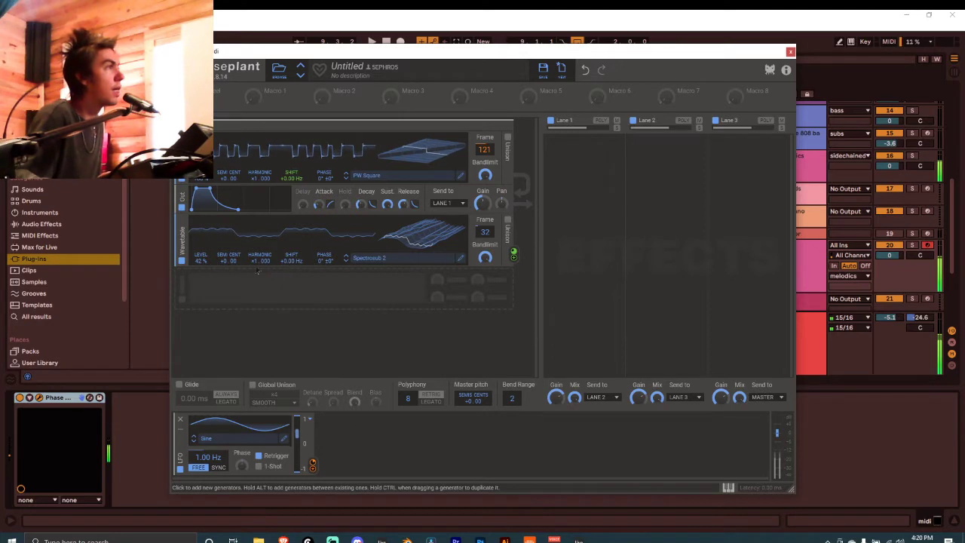
Step: Set the Spectrosub 2 wavetable's harmonic to 5
drag(259, 259, 244, 210)
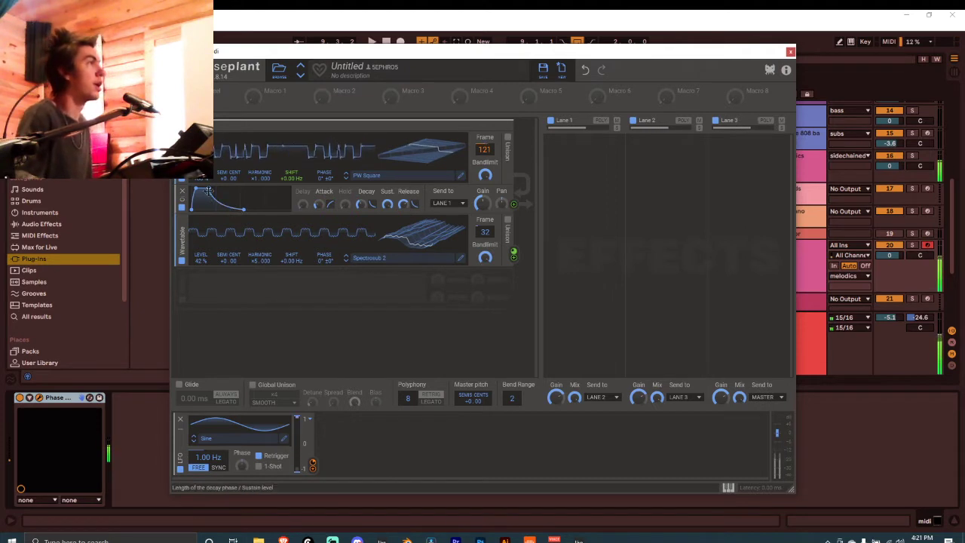
Step: Shape the output envelope with an immediate attack, lower sustain and gentle decay, and close the synth window
drag(195, 188, 199, 201)
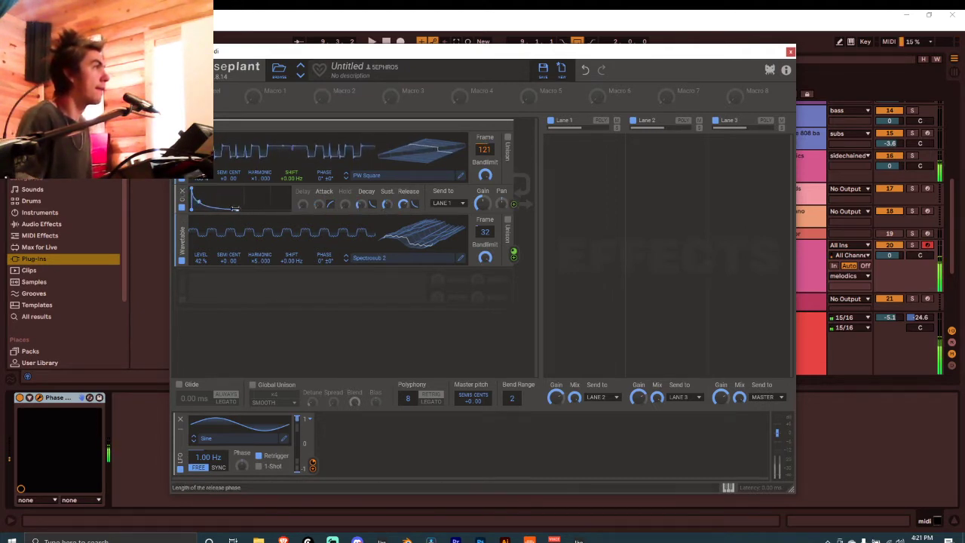
drag(200, 201, 209, 197)
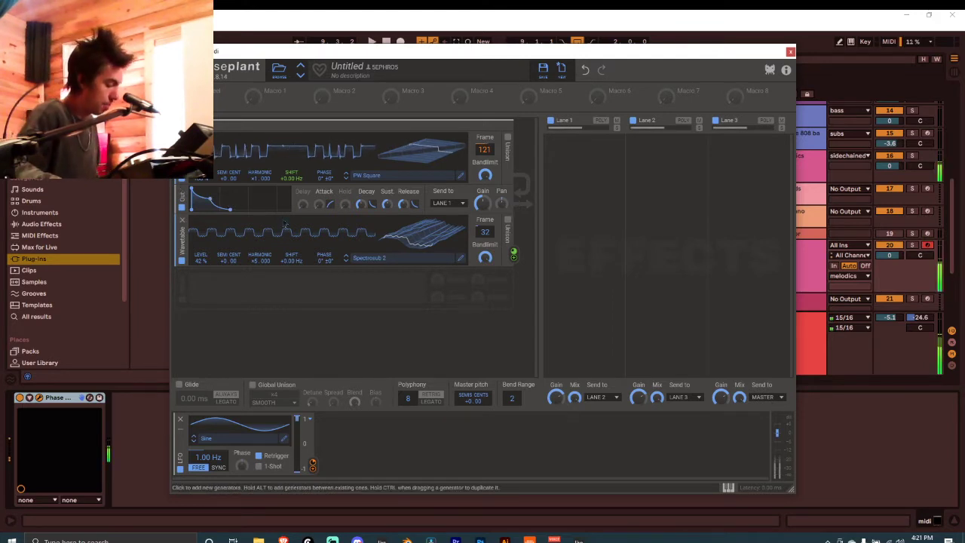
click(790, 52)
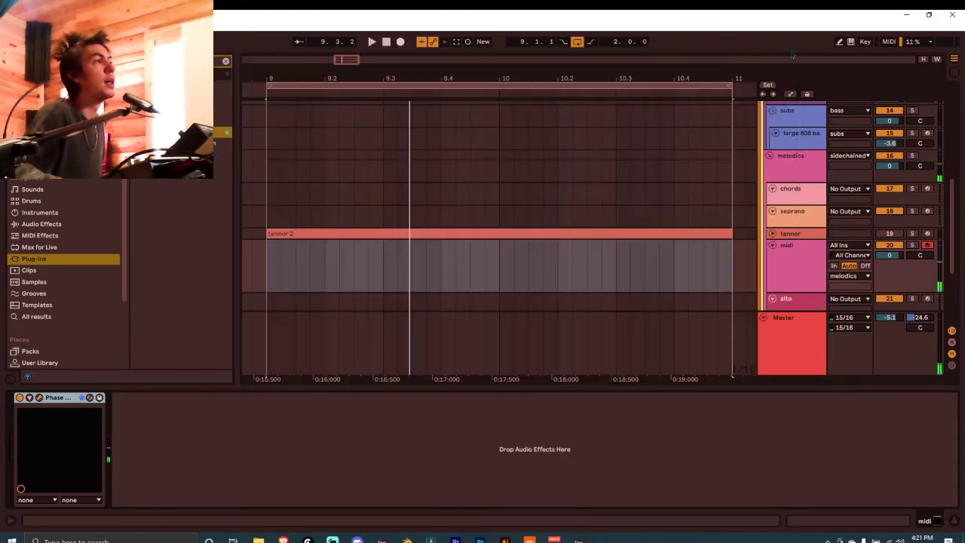
Step: Record a sustained note on the midi track from bar 9 and consolidate the clip to span bars 9 to 11
click(262, 280)
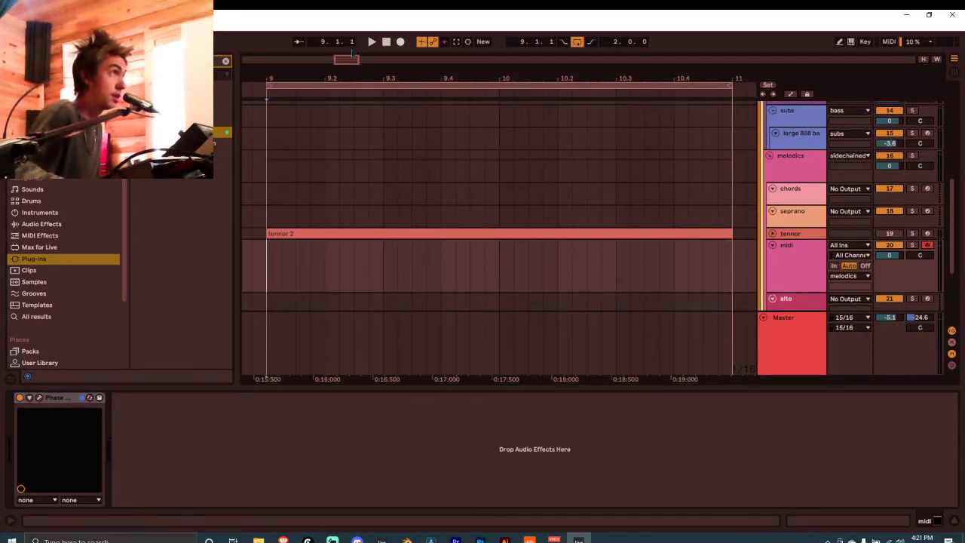
click(399, 43)
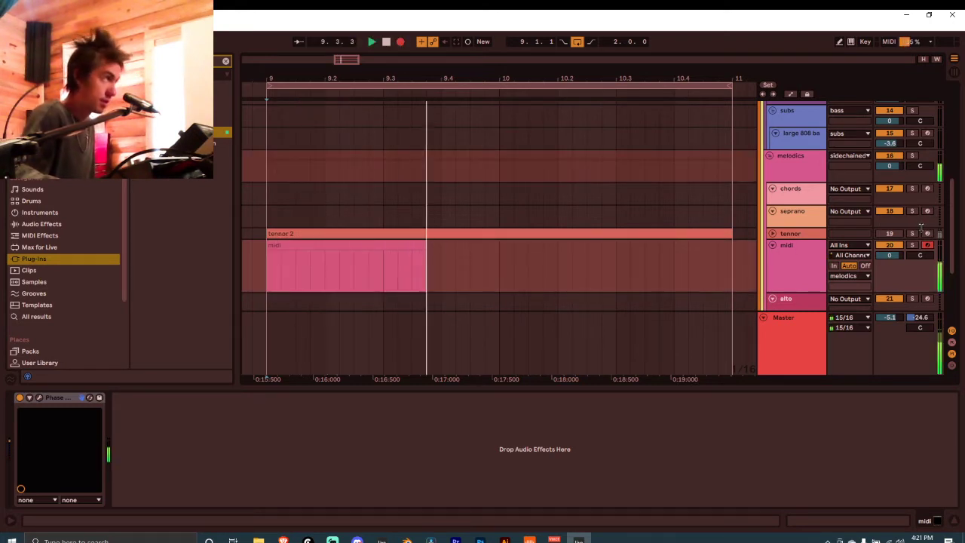
click(400, 43)
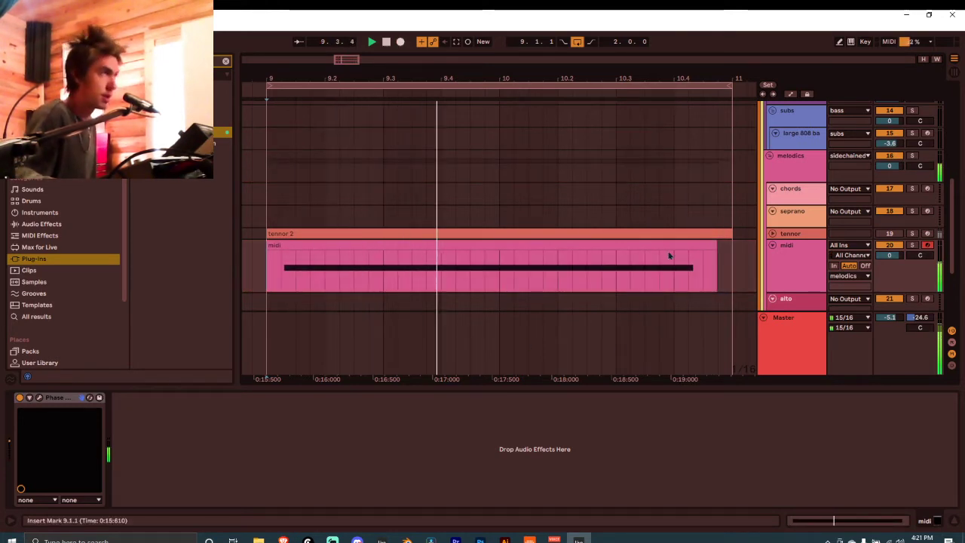
drag(726, 260, 268, 283)
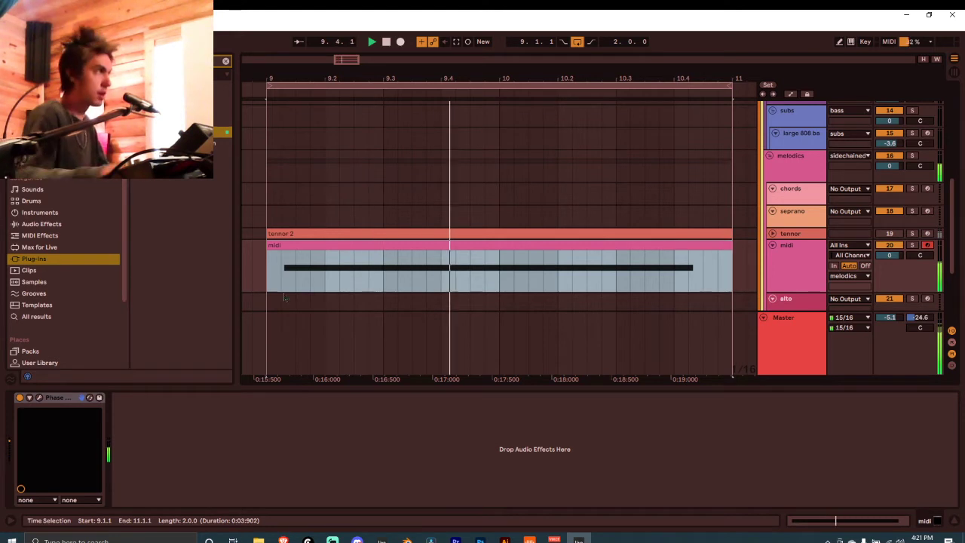
Step: Extend the start of the recorded note to the beginning of the clip and return to the midi track's device
double_click(530, 252)
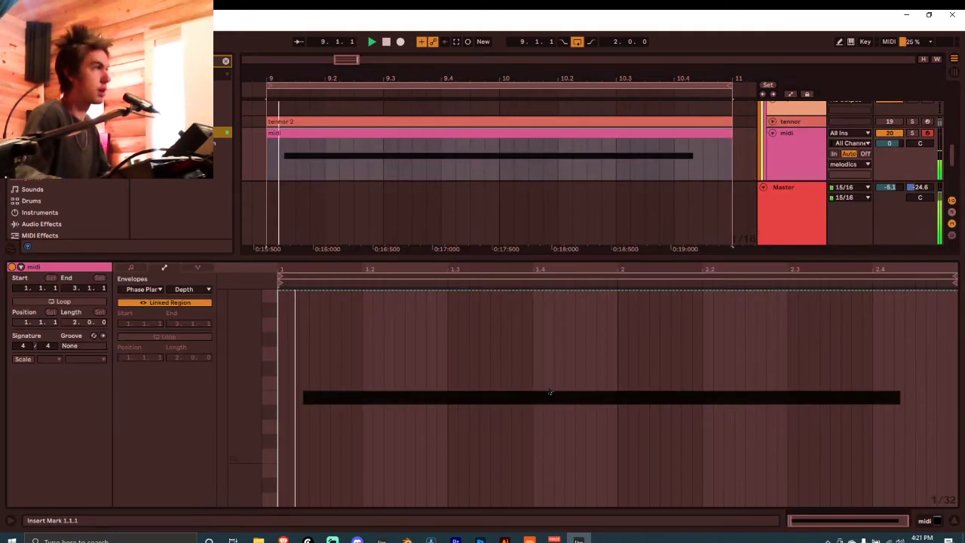
click(130, 267)
drag(304, 406, 352, 407)
click(786, 165)
double_click(785, 166)
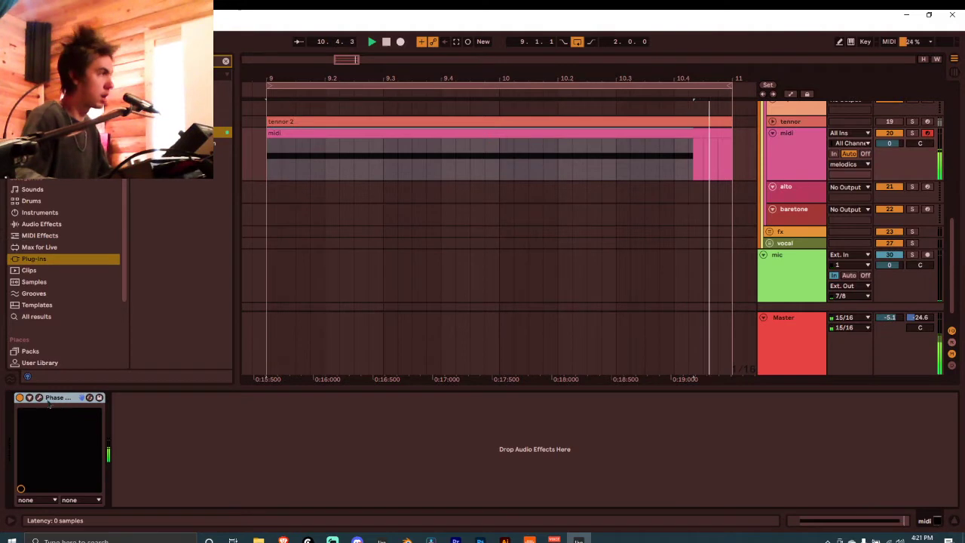
Step: Reopen the Phase Plant window and insert a Filter between the PW Square wavetable and the output
click(40, 398)
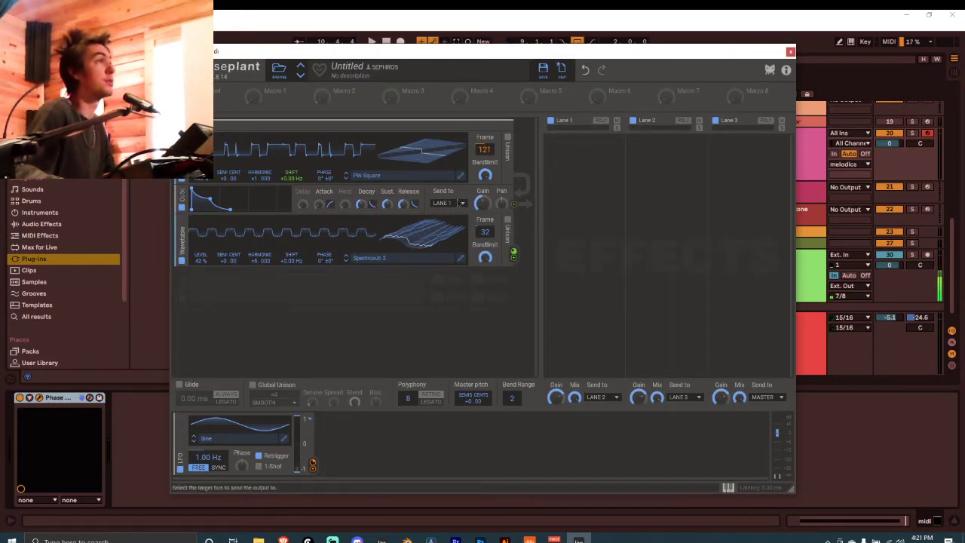
scroll(463, 191, up, 1)
scroll(464, 192, down, 1)
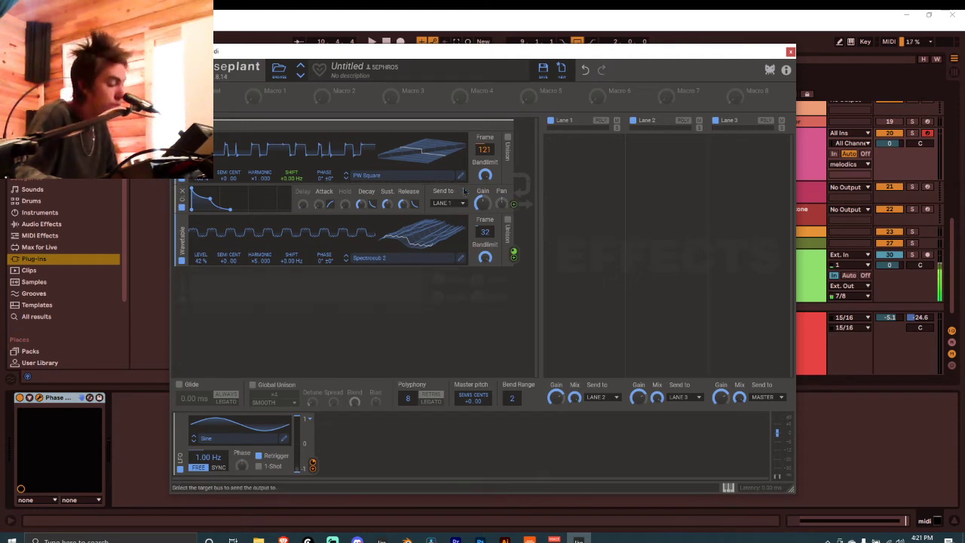
scroll(465, 195, up, 1)
click(448, 196)
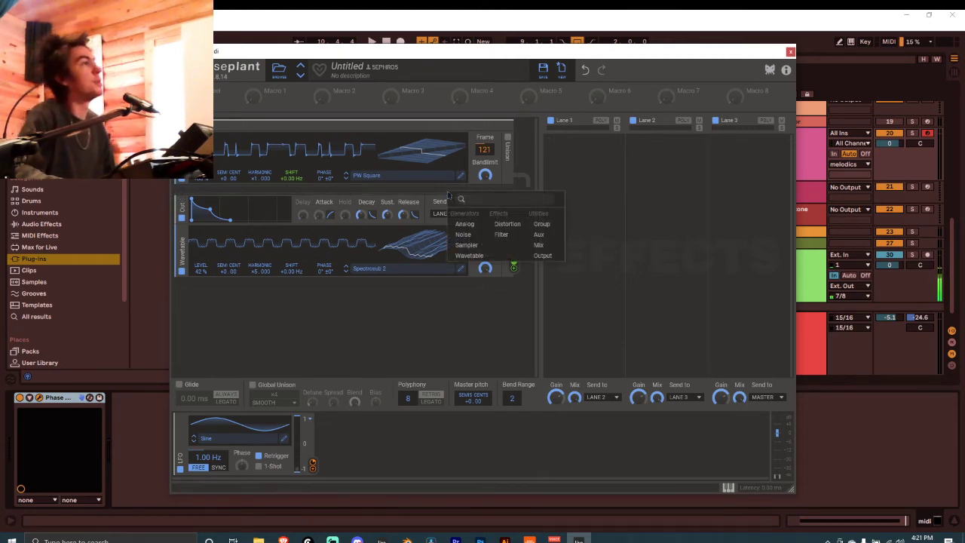
click(501, 235)
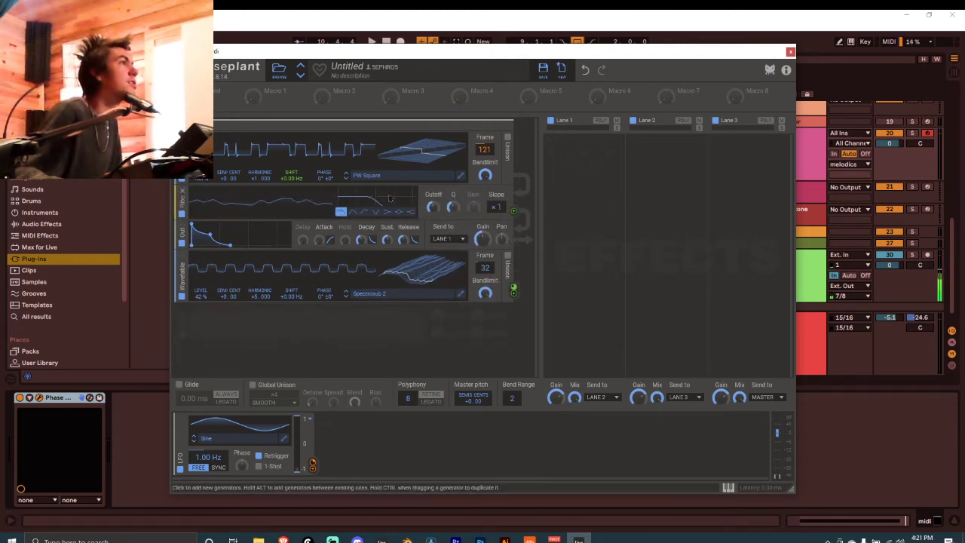
Step: Add a Note modulator and use it to modulate the filter's cutoff
click(353, 462)
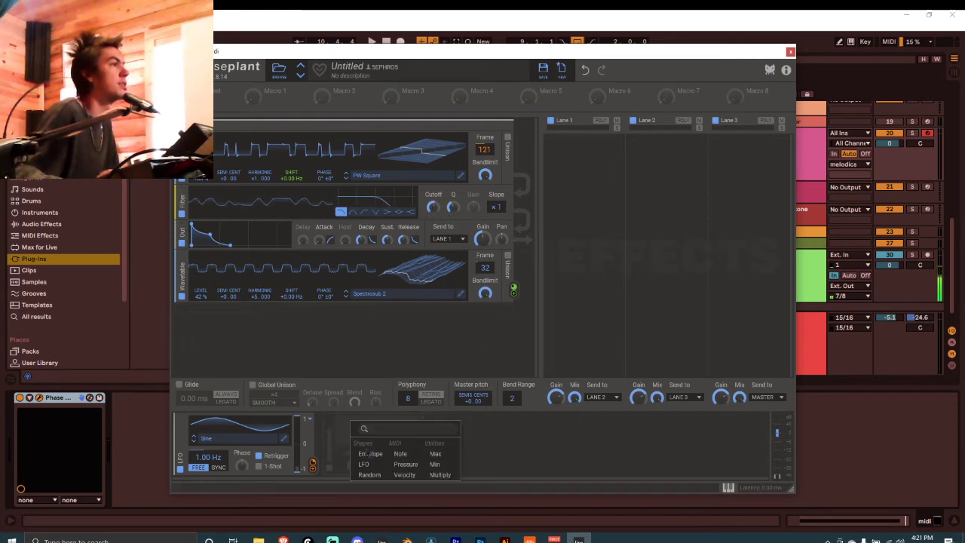
click(401, 454)
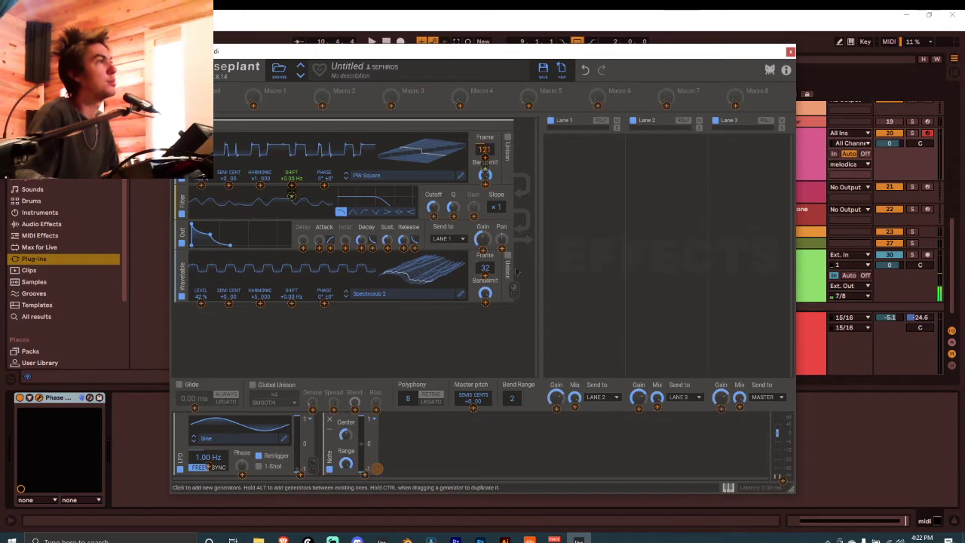
drag(376, 468, 455, 193)
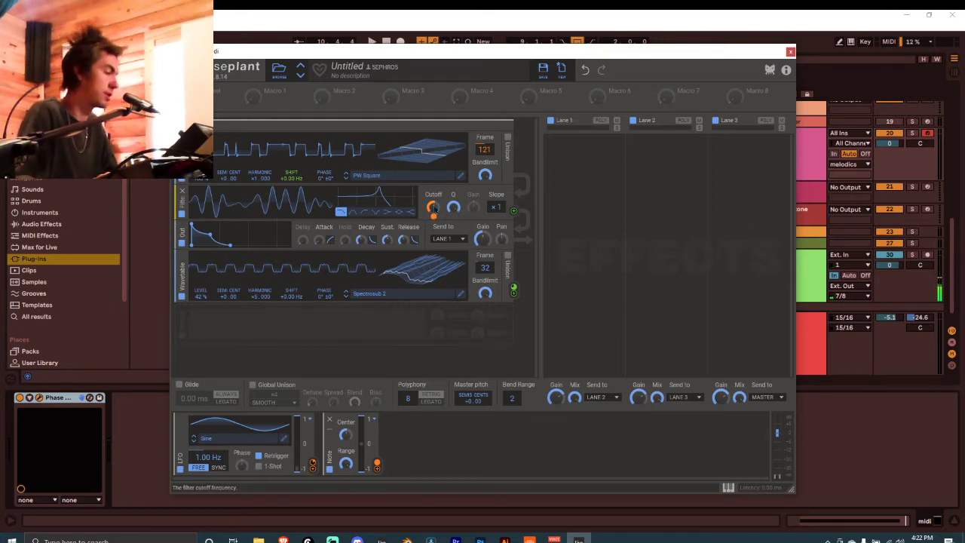
Step: Play the loop and adjust the filter's cutoff and Q by ear for a resonant low-pass sound
key(space)
drag(435, 209, 433, 206)
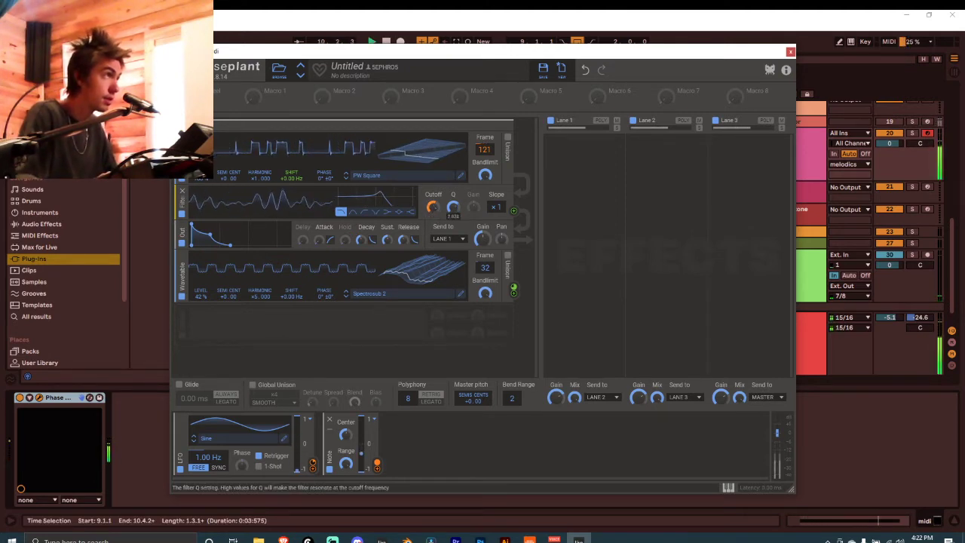
drag(453, 207, 433, 214)
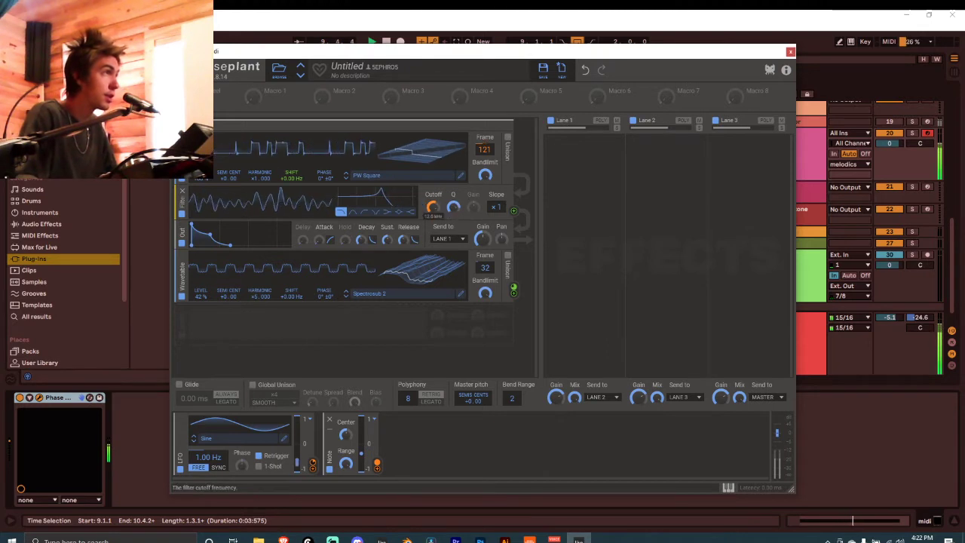
Step: Try the Sync Power Square wavetable in the first oscillator and open the modular wavetables folder
click(395, 176)
click(588, 307)
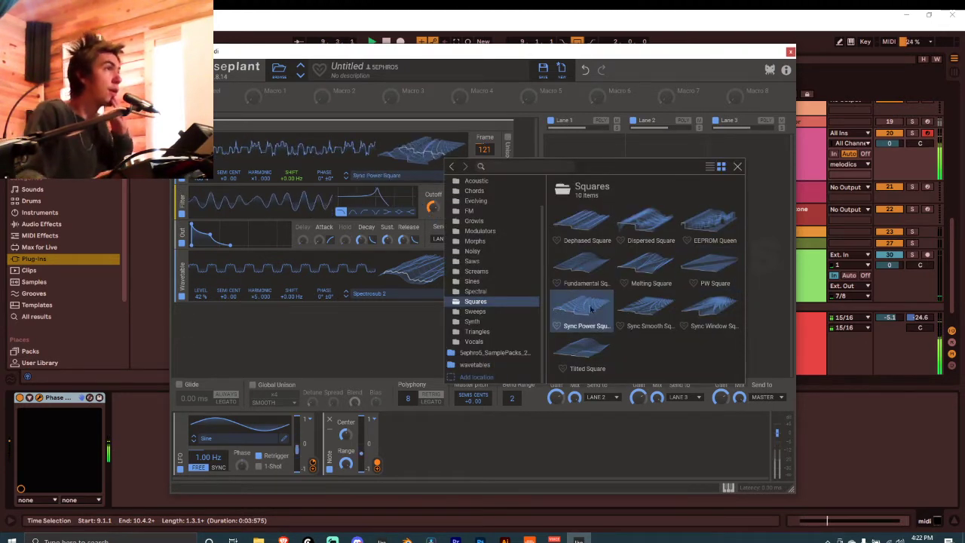
click(482, 366)
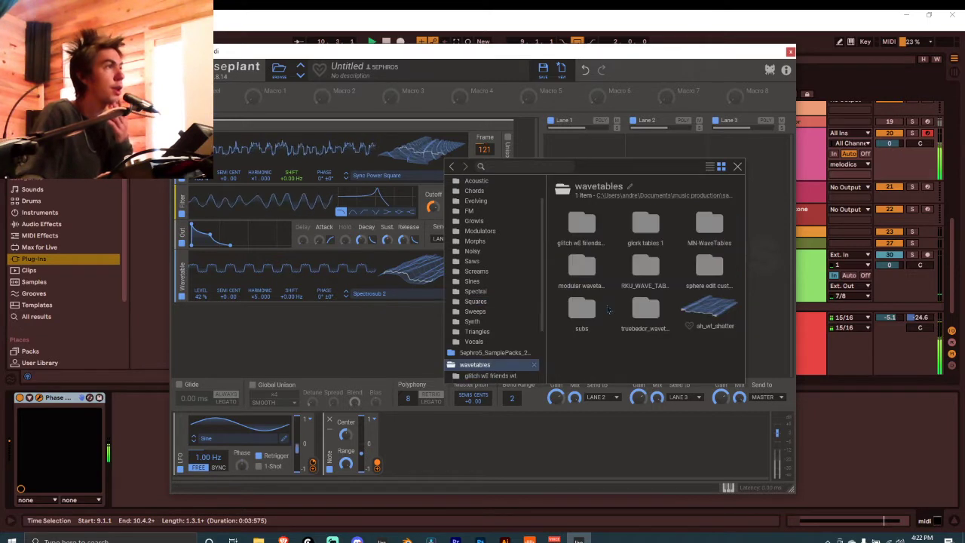
scroll(512, 343, down, 1)
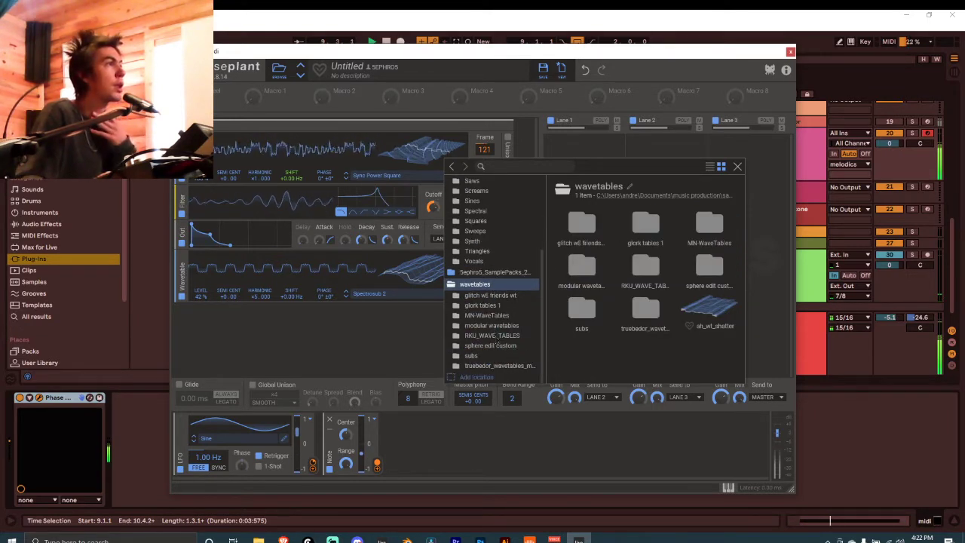
click(489, 325)
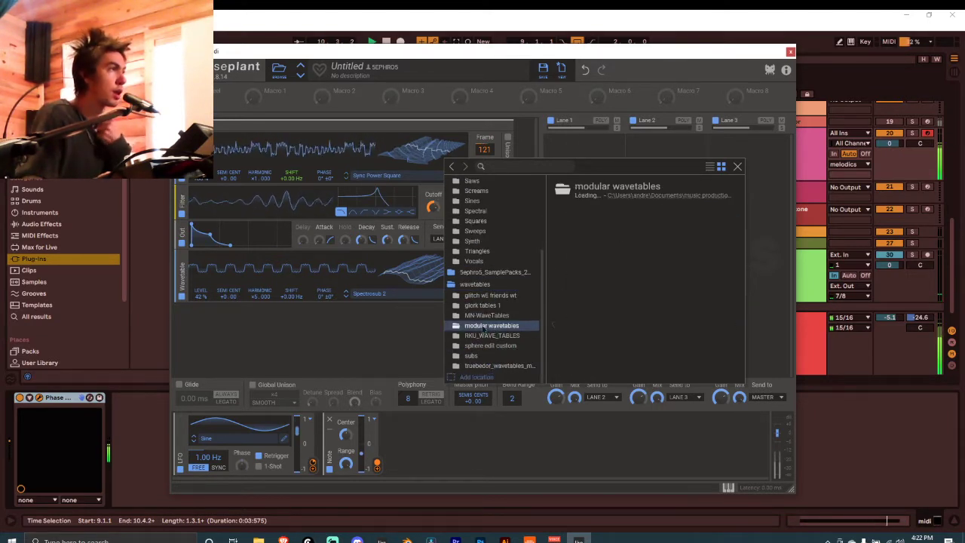
Step: Audition a eurorack orgone accumulator wavetable and the truebedor eurorack fm morpheus wavetables in the first oscillator
click(646, 223)
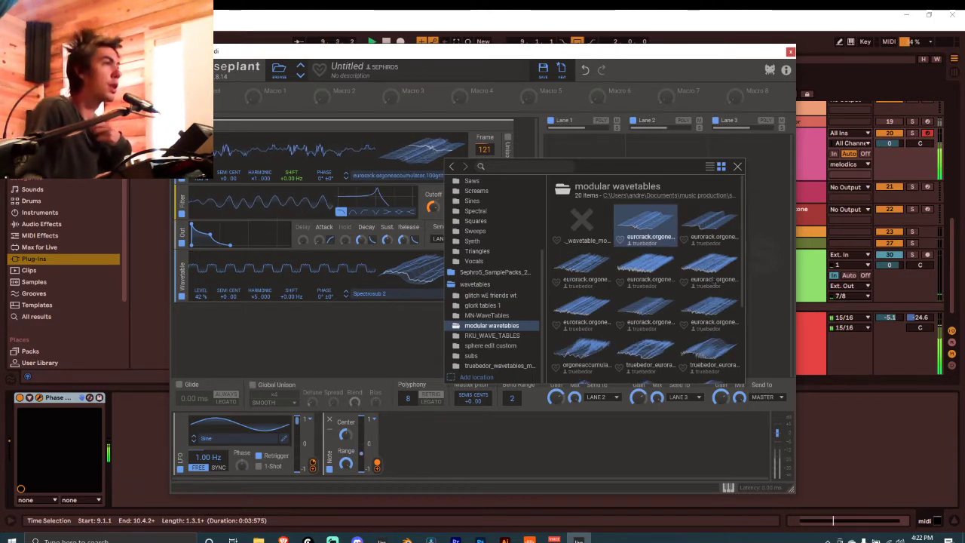
click(650, 351)
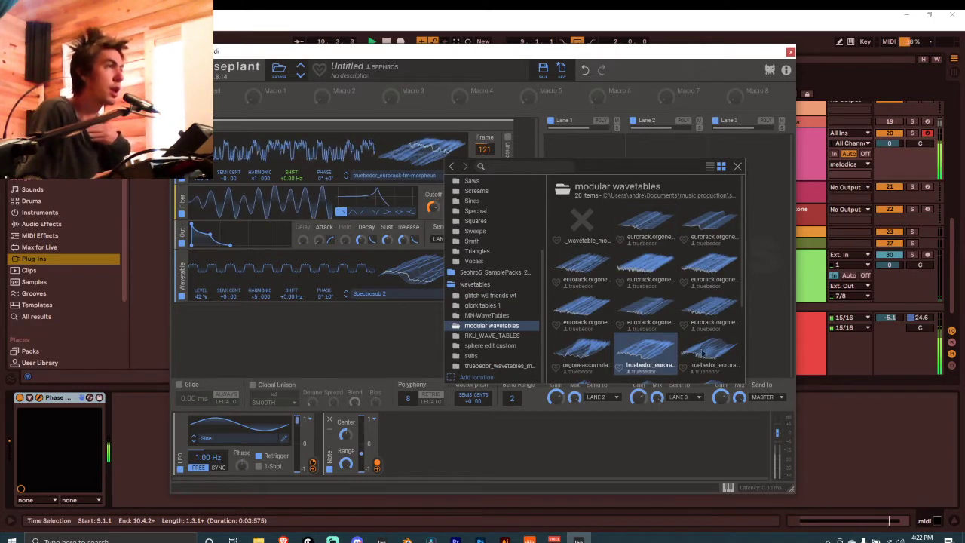
click(703, 353)
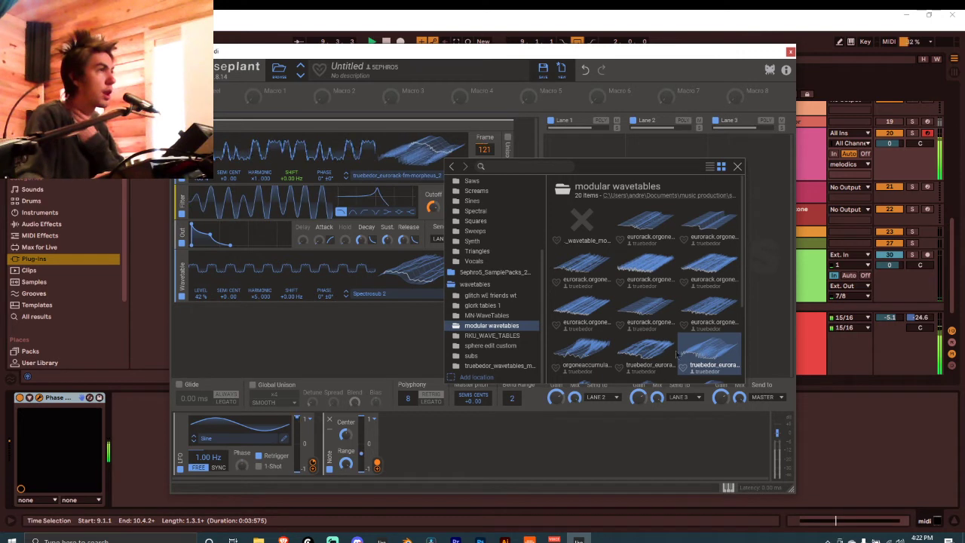
click(592, 345)
click(640, 352)
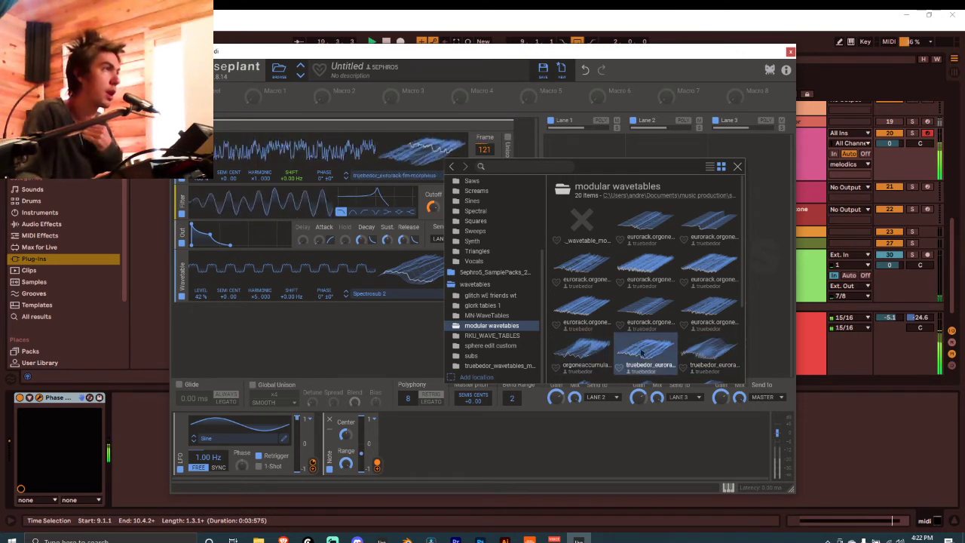
Step: Audition more modular wavetables, load TRUEBEDOR_MORPH_FROM_EURO into the first oscillator and set its frame to 99
scroll(642, 351, down, 3)
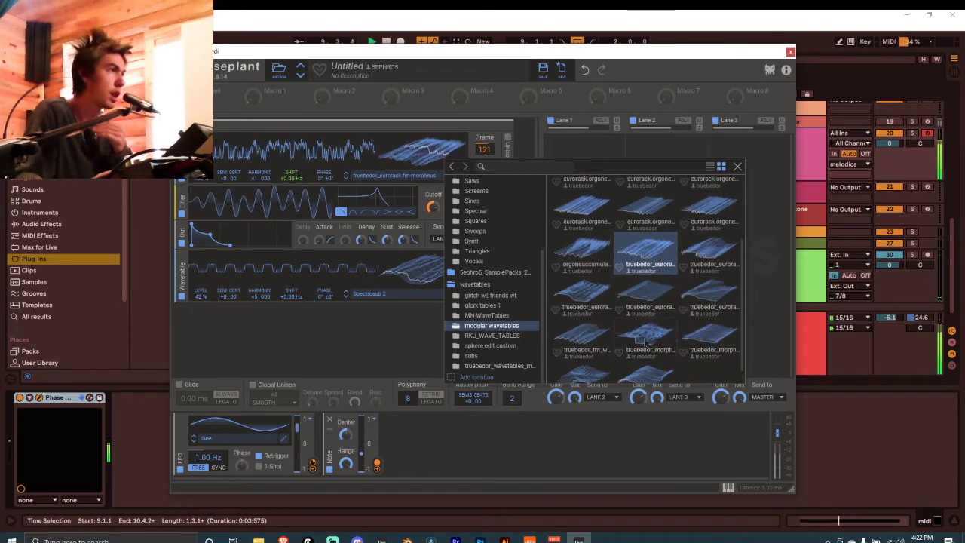
click(644, 344)
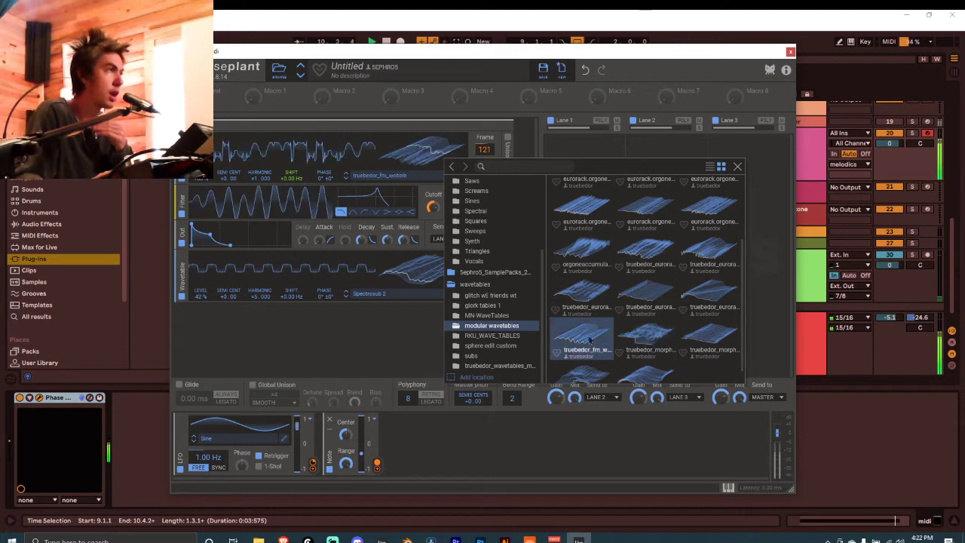
click(720, 296)
scroll(639, 345, down, 1)
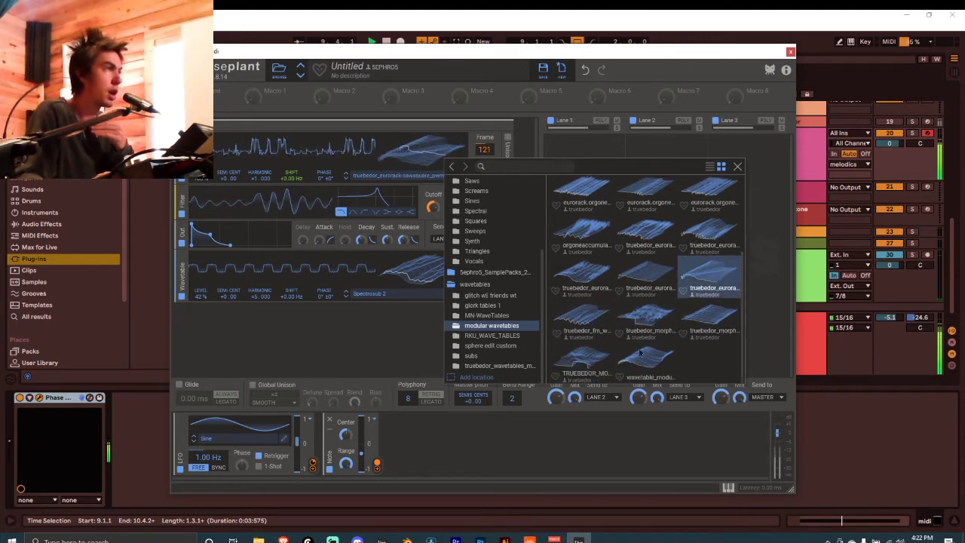
click(590, 367)
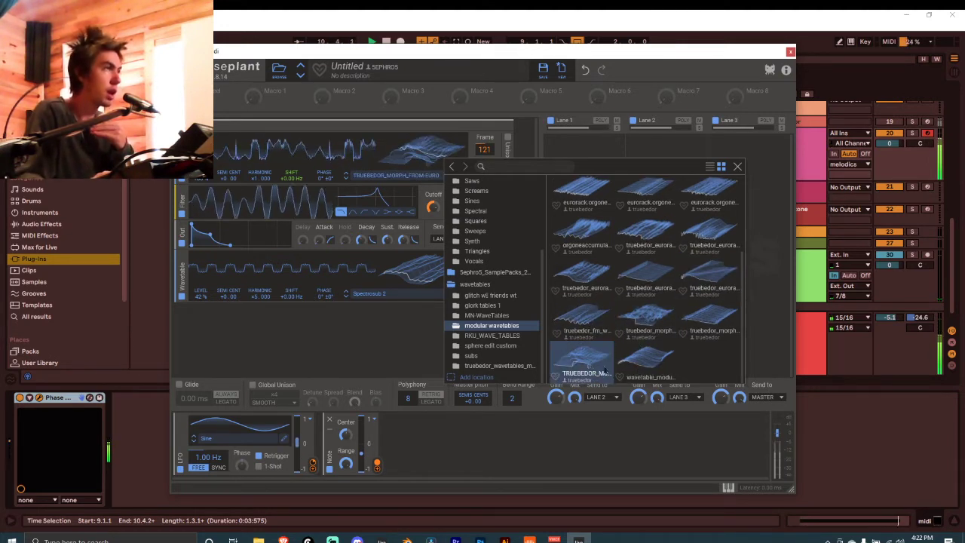
click(737, 166)
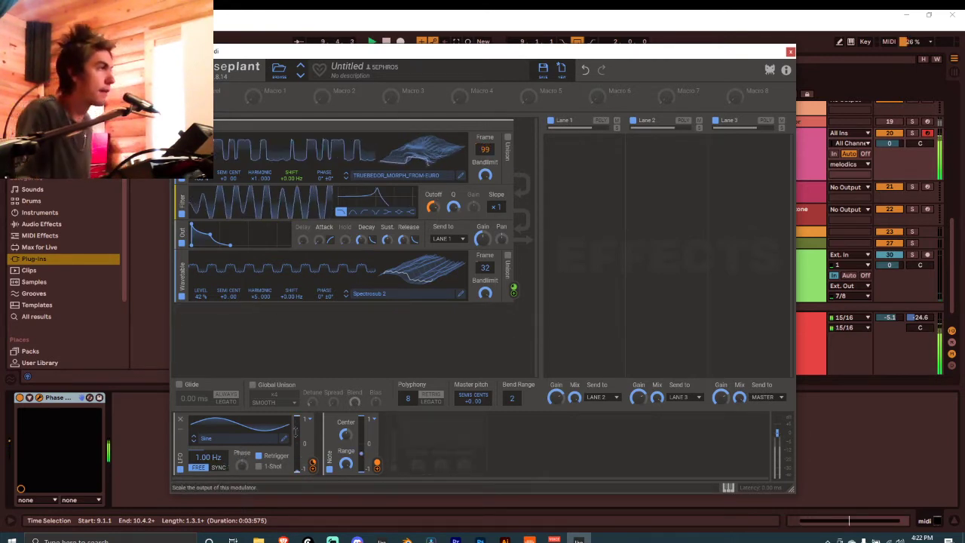
Step: Remove the LFO and Note modulators and set the filter's cutoff to about 7.7 kHz with less resonance
click(182, 420)
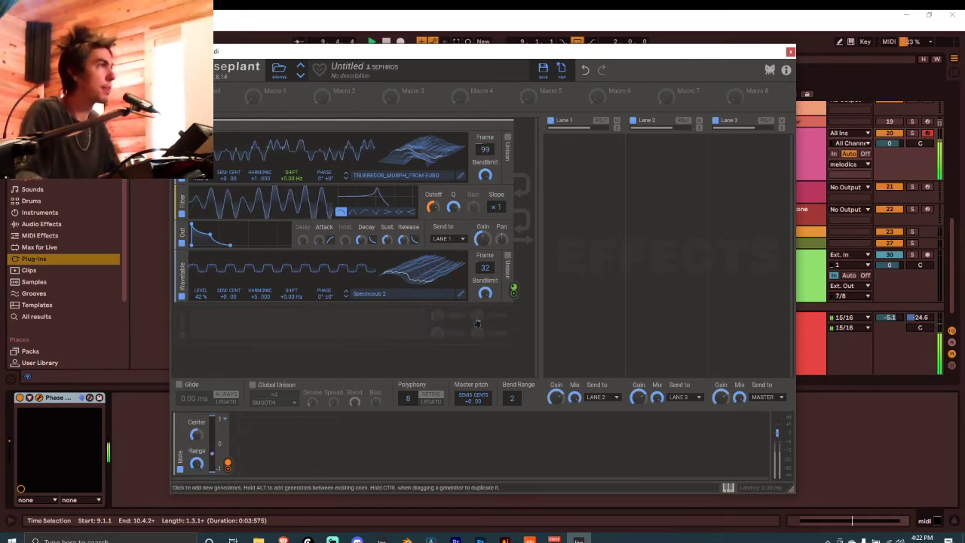
mouse_move(432, 208)
mouse_down()
mouse_move(433, 185)
mouse_move(432, 199)
mouse_up()
click(181, 421)
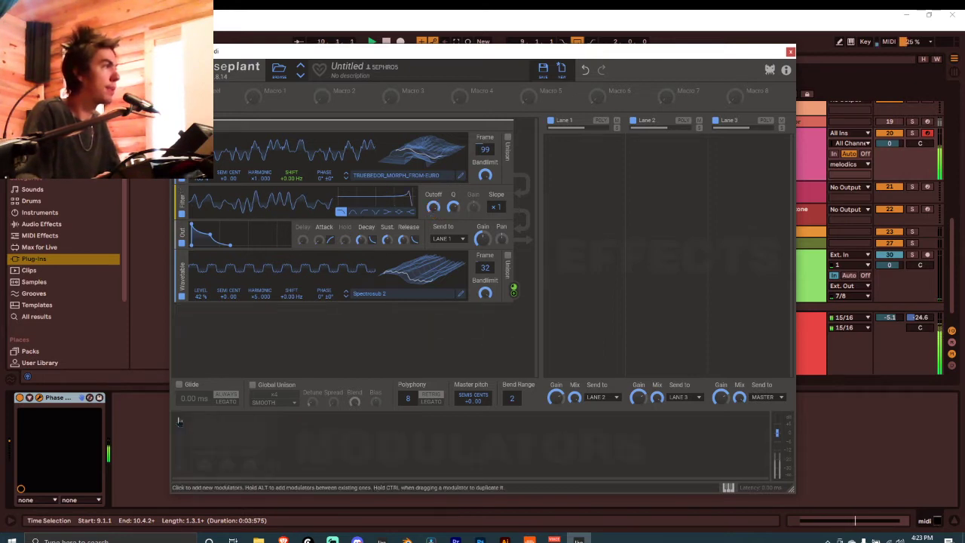
mouse_move(435, 211)
mouse_down()
mouse_move(453, 228)
mouse_move(432, 215)
mouse_up()
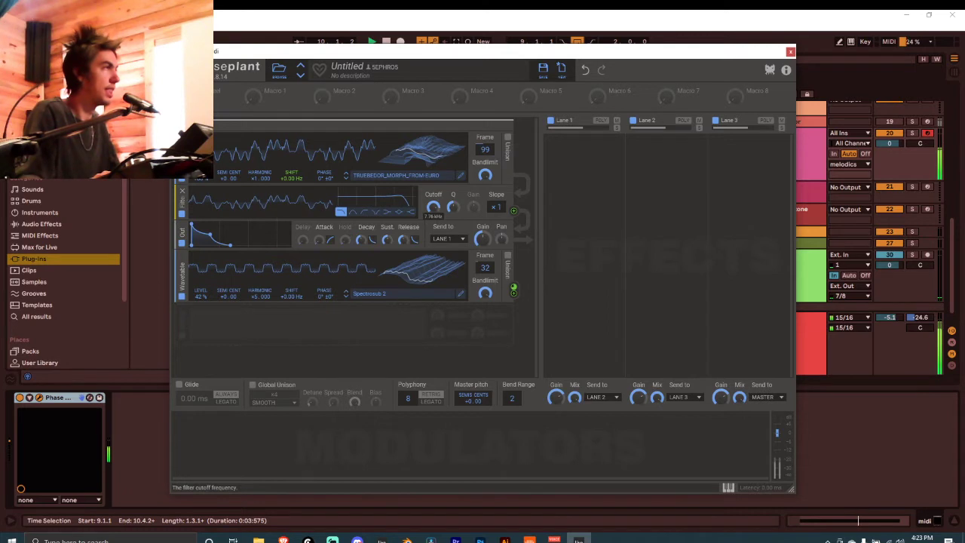
Step: Add an LFO modulator synced to tempo at 4/4 and make its output unipolar
click(235, 436)
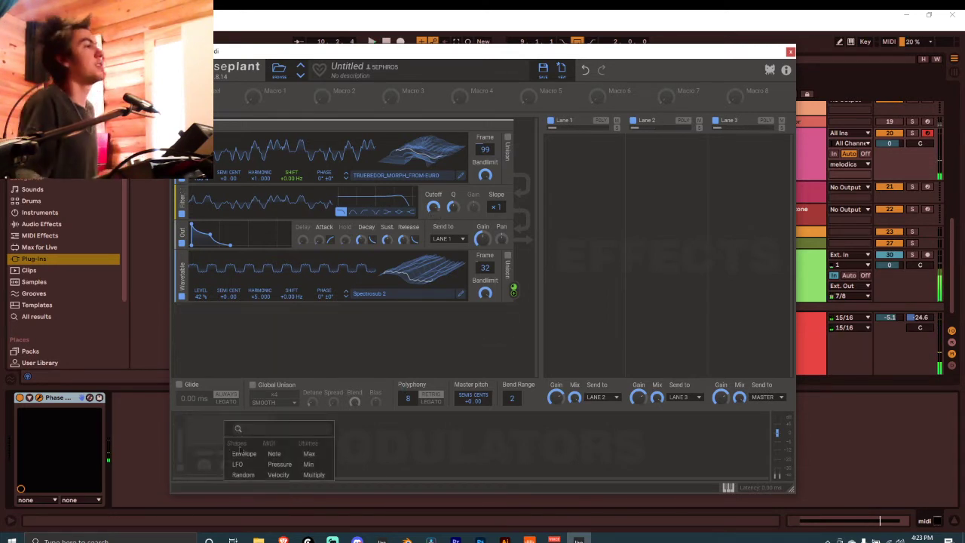
click(241, 459)
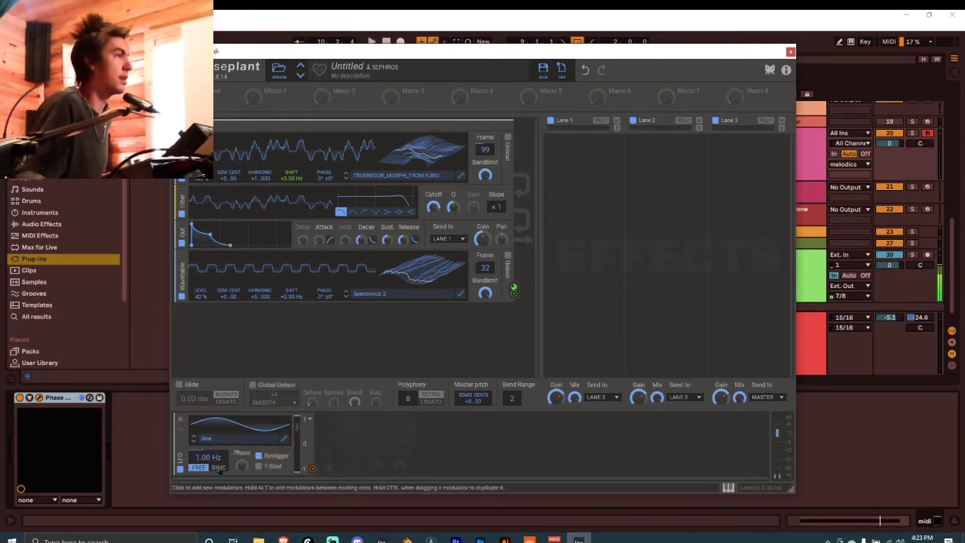
click(218, 467)
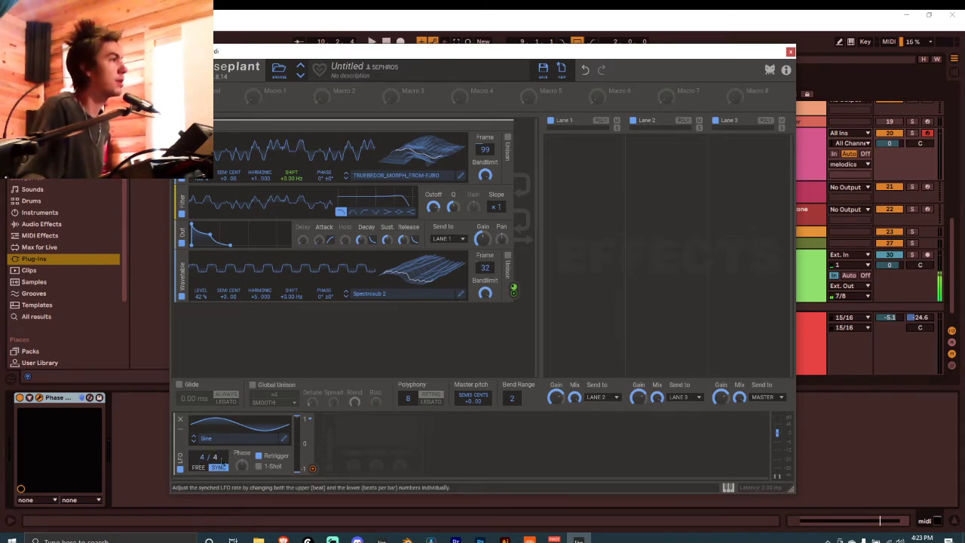
click(307, 419)
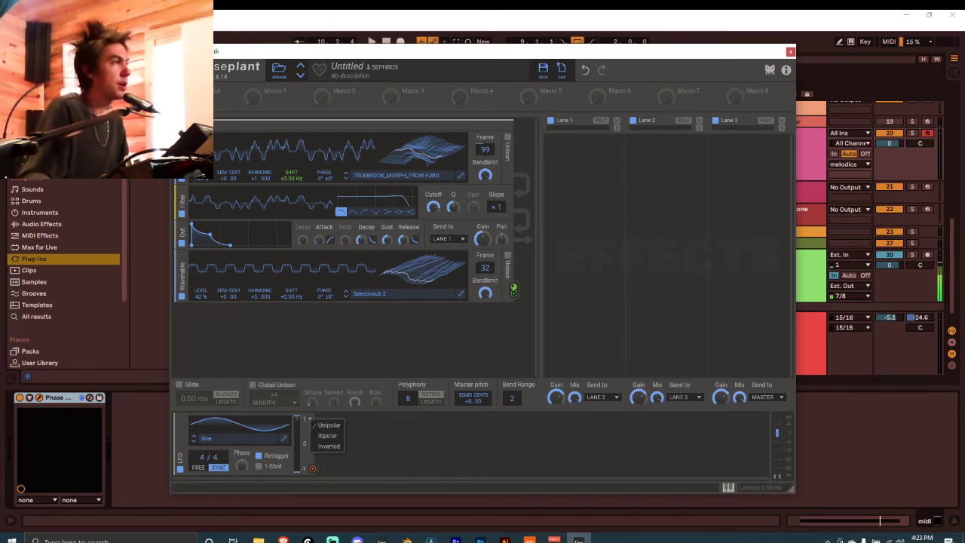
click(329, 424)
Step: Reshape the LFO's sine curve into a single smooth rise from 0% at the start to 100% at the end
click(284, 438)
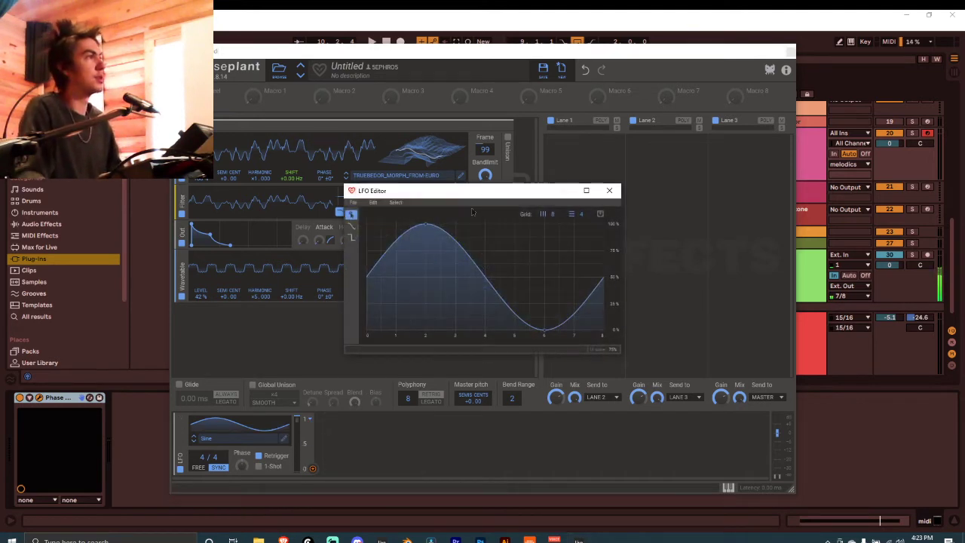
drag(368, 277, 366, 332)
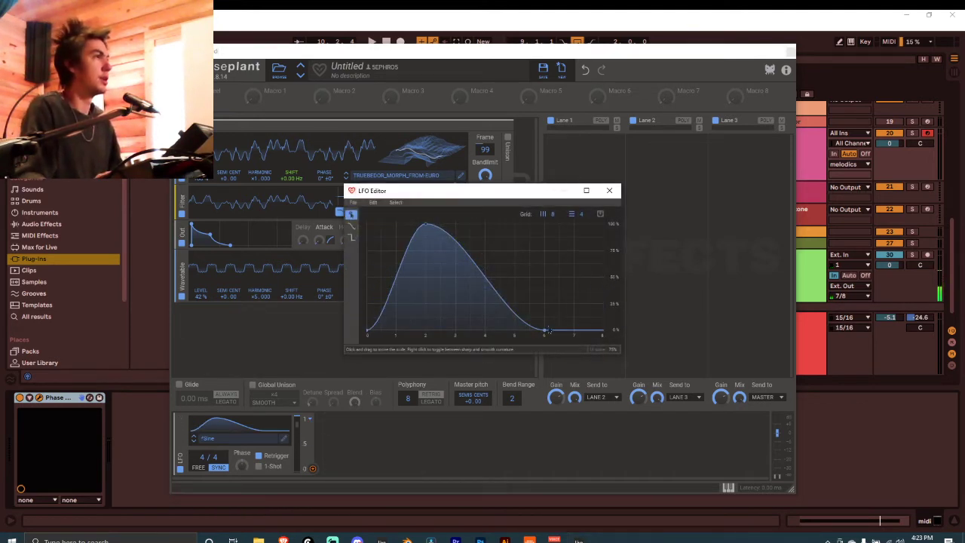
double_click(547, 330)
drag(427, 225, 613, 204)
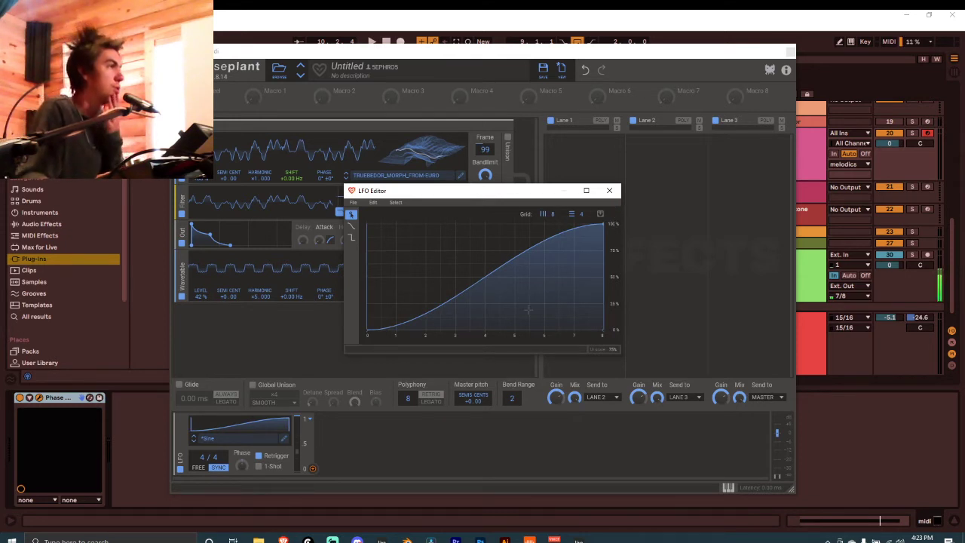
Step: Assign the LFO to modulate the master pitch and set the LFO editor's grid to 16 by 24
click(313, 468)
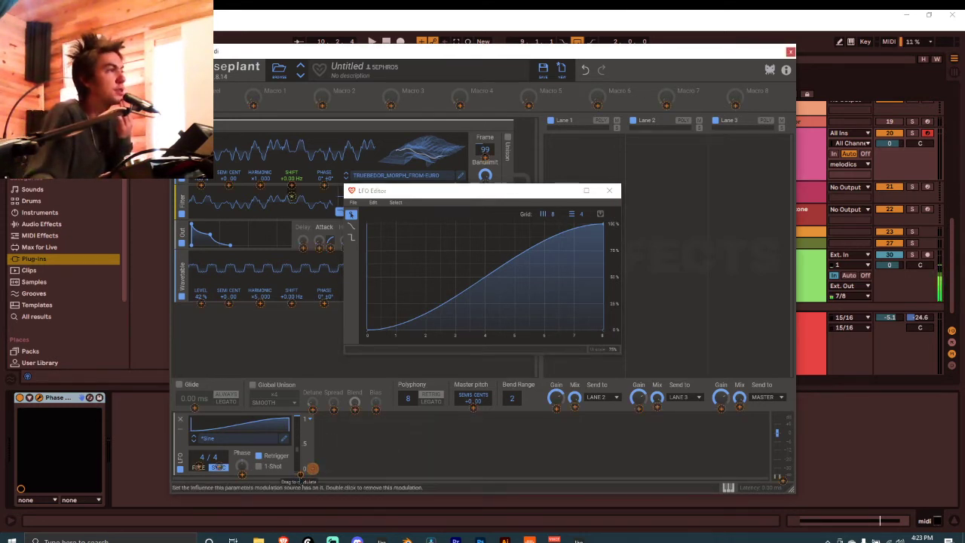
click(473, 407)
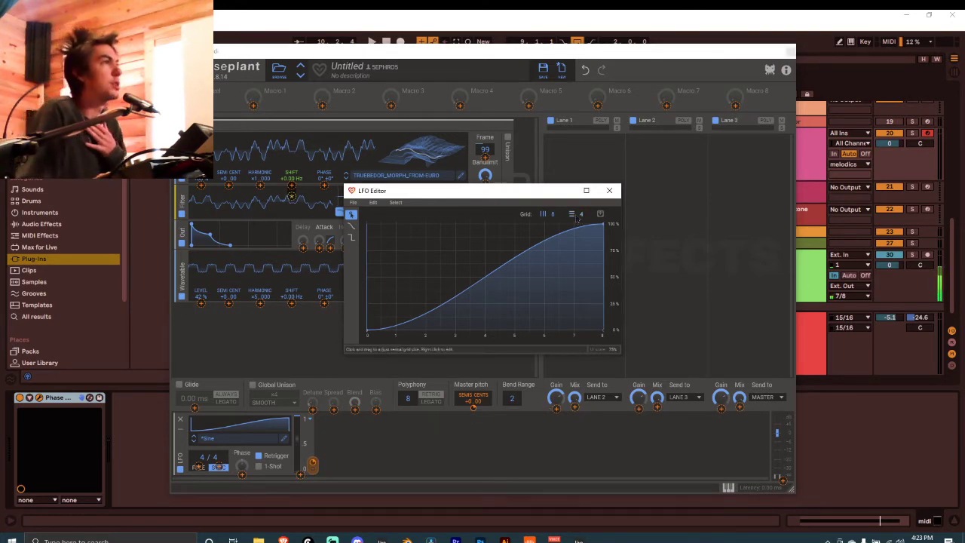
drag(551, 216, 586, 189)
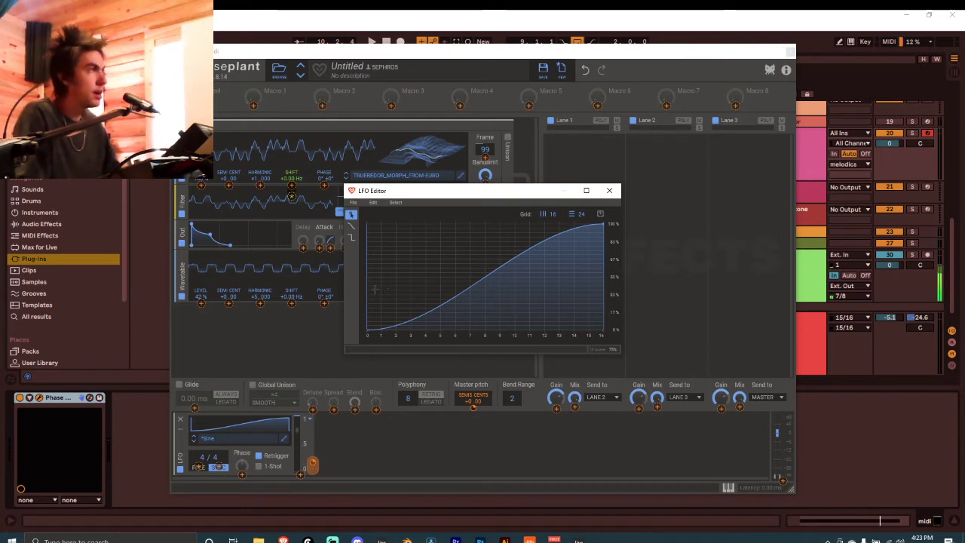
Step: Draw an irregular 16-step pattern over the LFO curve with the step tool, close the editor and play the loop
click(351, 239)
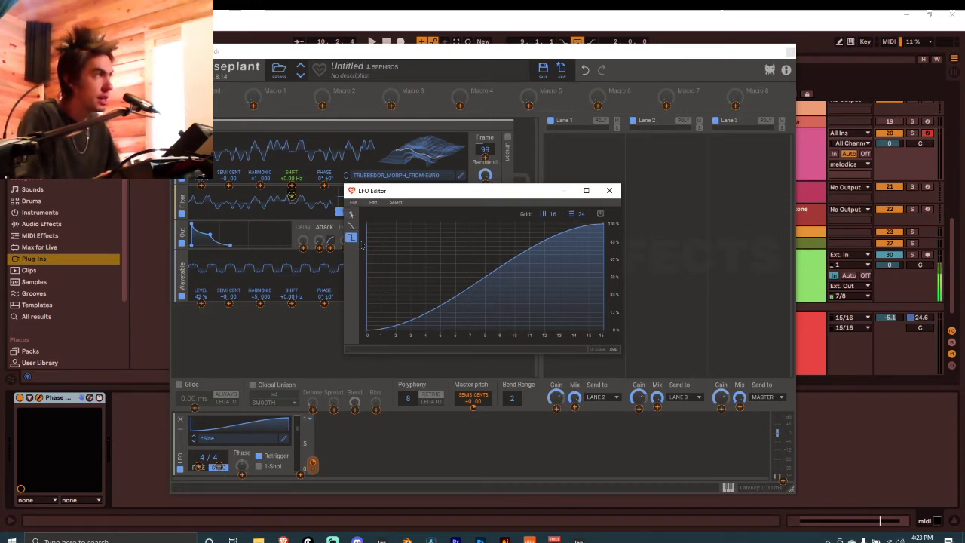
click(376, 246)
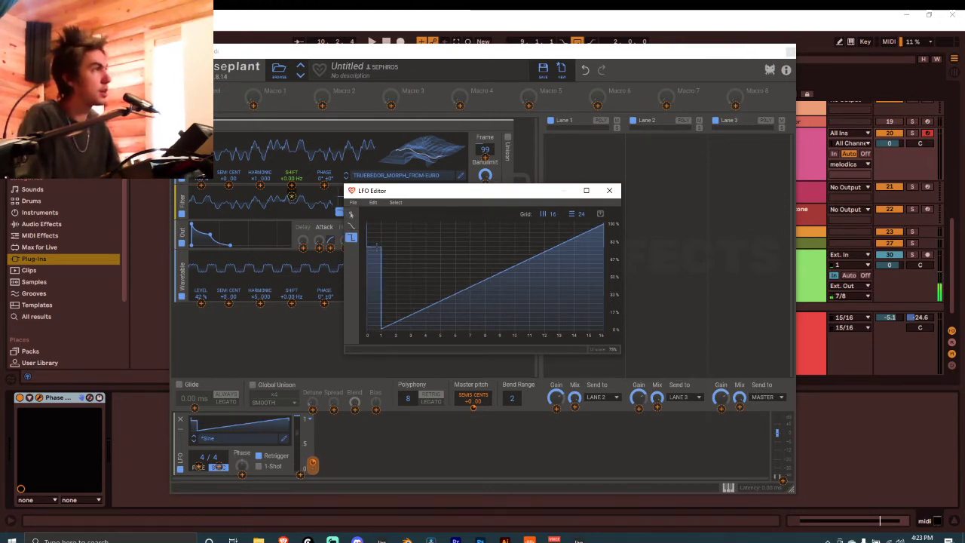
click(386, 254)
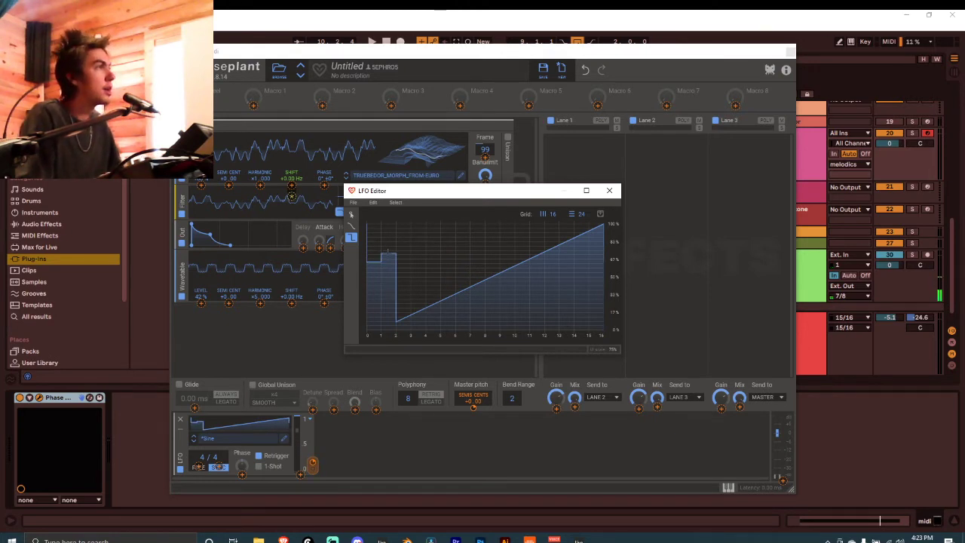
mouse_move(382, 249)
mouse_down()
mouse_move(386, 294)
mouse_move(468, 260)
mouse_move(573, 240)
mouse_move(600, 305)
mouse_move(546, 311)
mouse_move(514, 262)
mouse_move(558, 259)
mouse_move(527, 263)
mouse_move(520, 290)
mouse_up()
drag(452, 298, 426, 297)
click(386, 243)
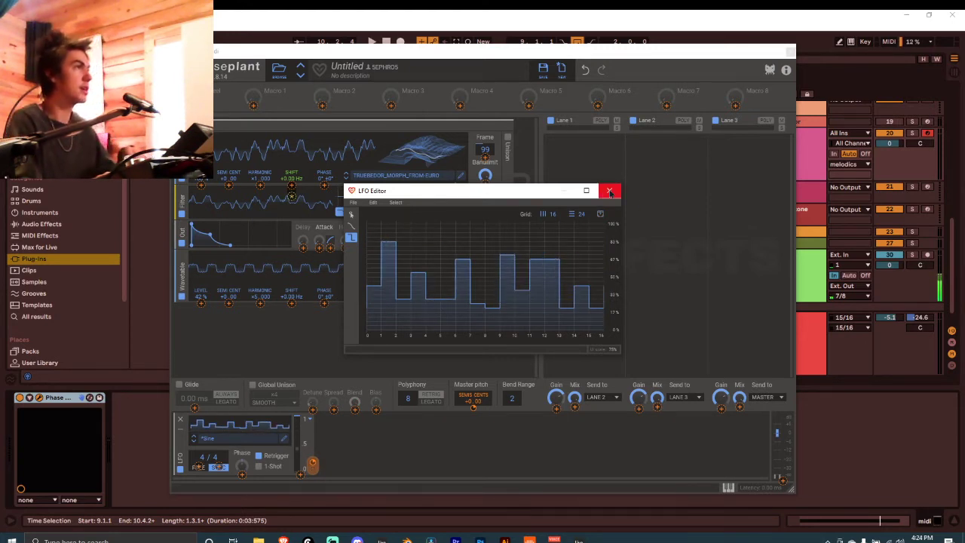
click(609, 191)
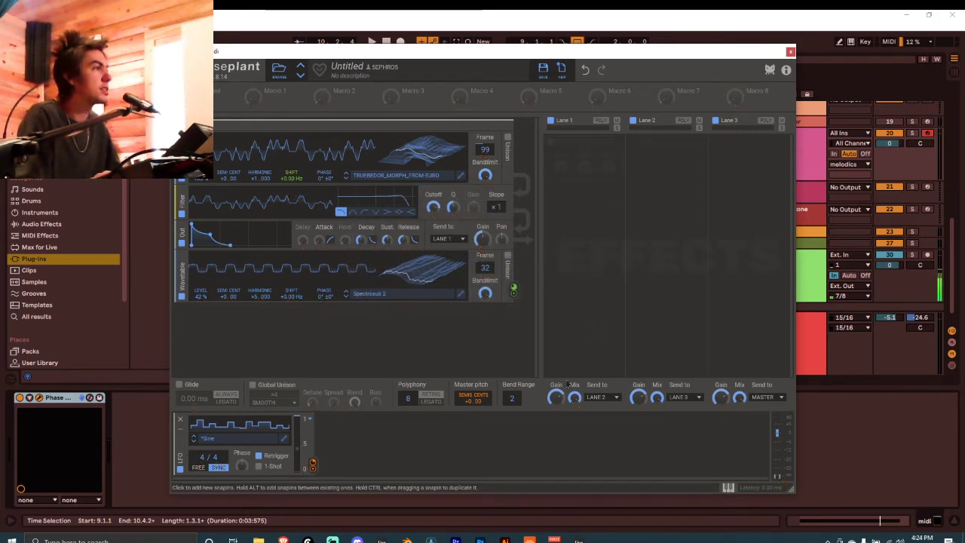
key(space)
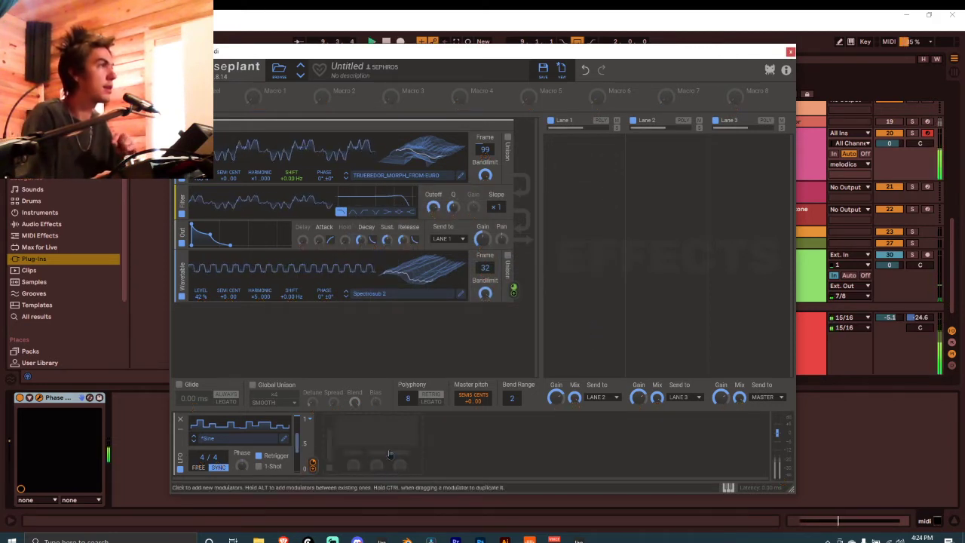
Step: Flatten the whole LFO curve to 0% with the step tool and set the horizontal grid to 12 divisions
click(284, 438)
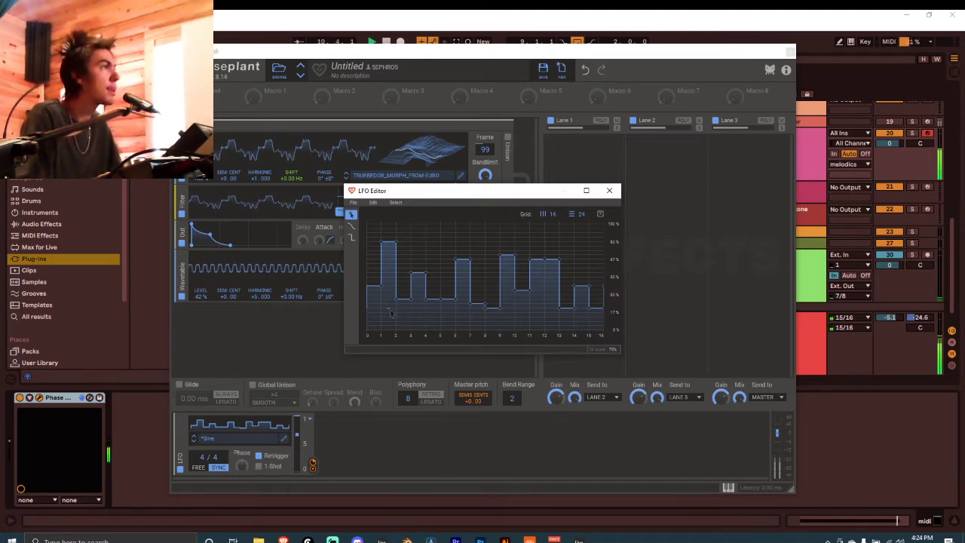
drag(396, 300, 398, 307)
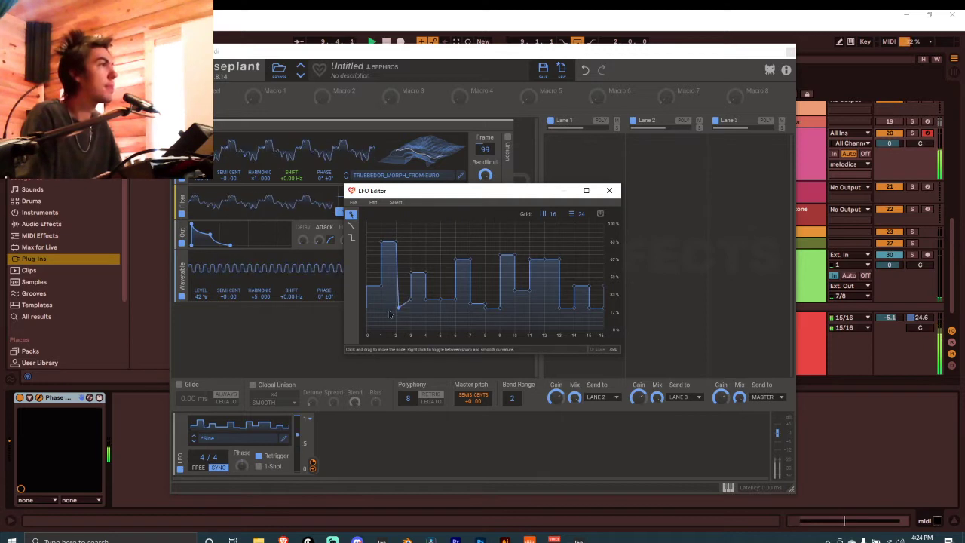
click(351, 237)
mouse_move(388, 304)
mouse_down()
mouse_move(602, 277)
mouse_move(383, 280)
mouse_move(375, 303)
mouse_move(388, 330)
mouse_move(582, 329)
mouse_move(373, 327)
mouse_up()
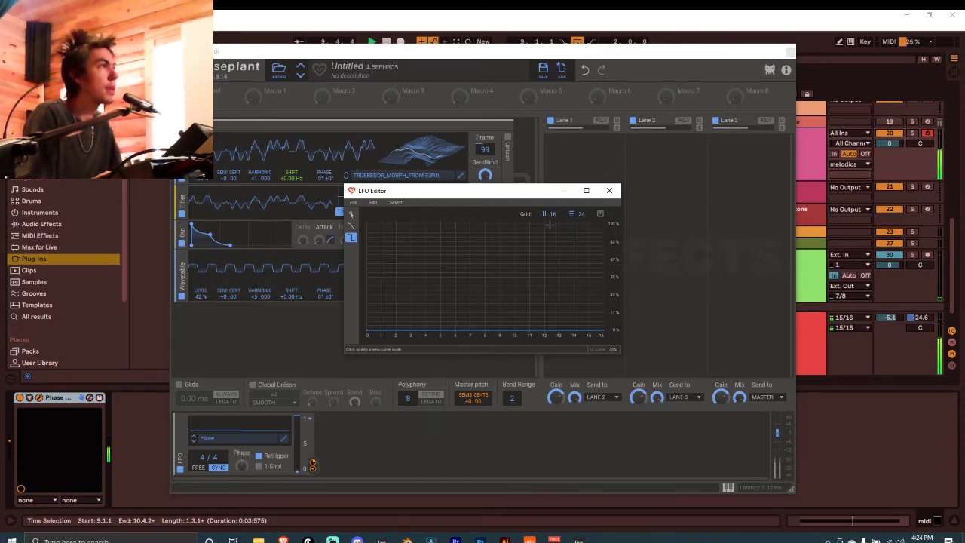
drag(564, 221, 537, 230)
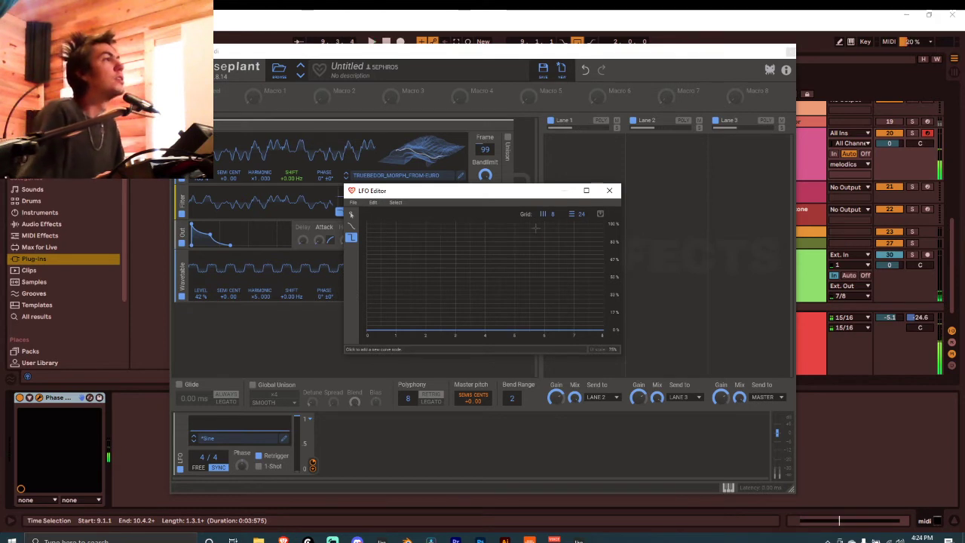
drag(554, 220, 548, 226)
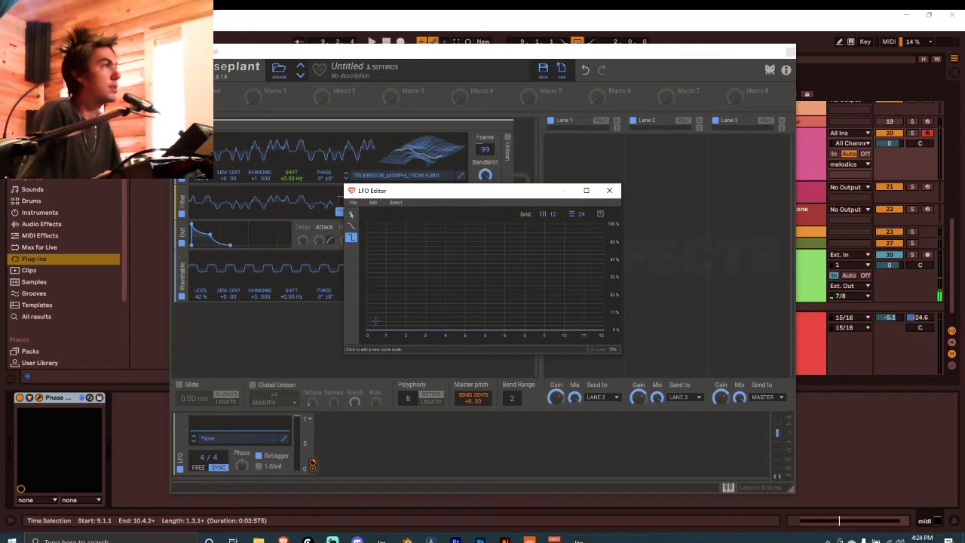
Step: Draw a rising 12-step staircase in the LFO, level steps seven to ten at about 67% and lower the last two steps
mouse_move(377, 324)
mouse_down()
mouse_move(484, 249)
mouse_move(603, 249)
mouse_up()
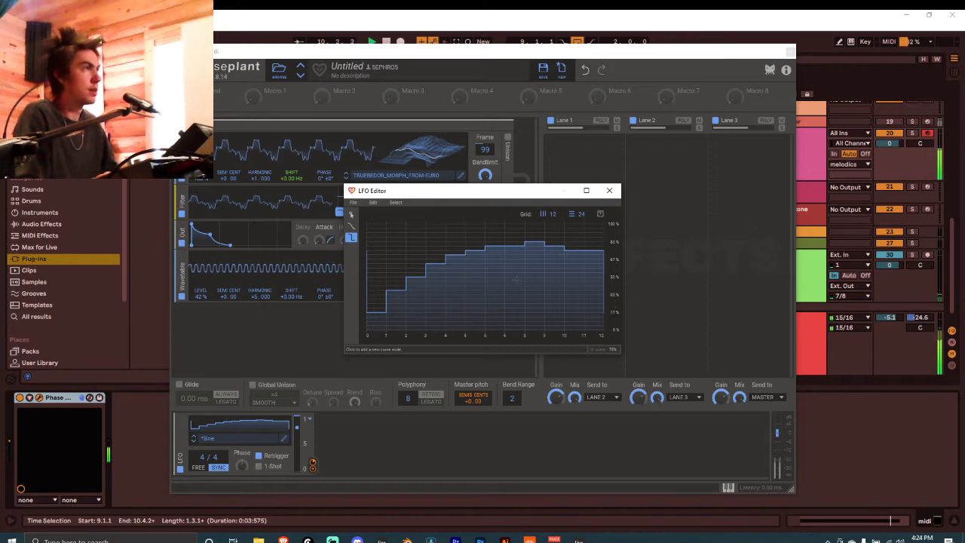
drag(573, 264, 599, 274)
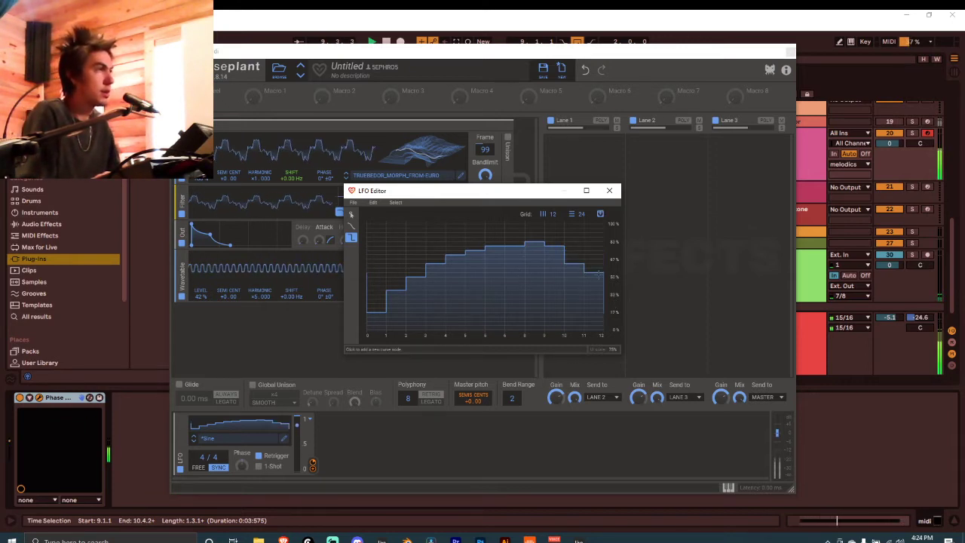
drag(416, 276, 484, 264)
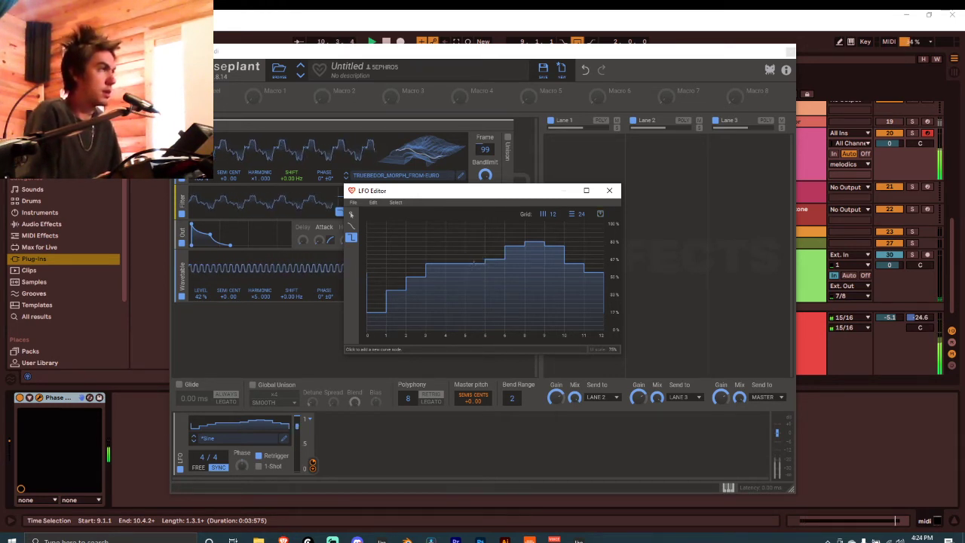
drag(472, 261, 516, 260)
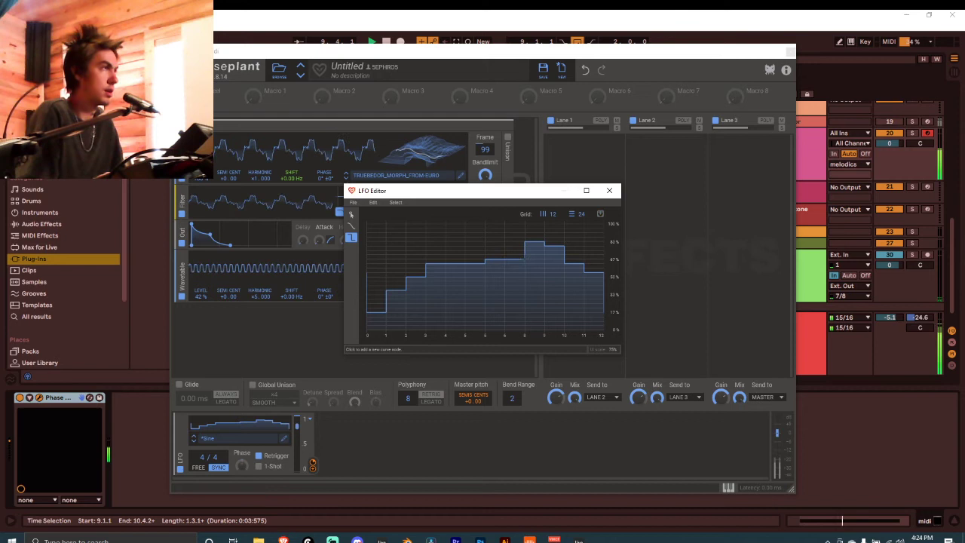
drag(530, 257, 573, 265)
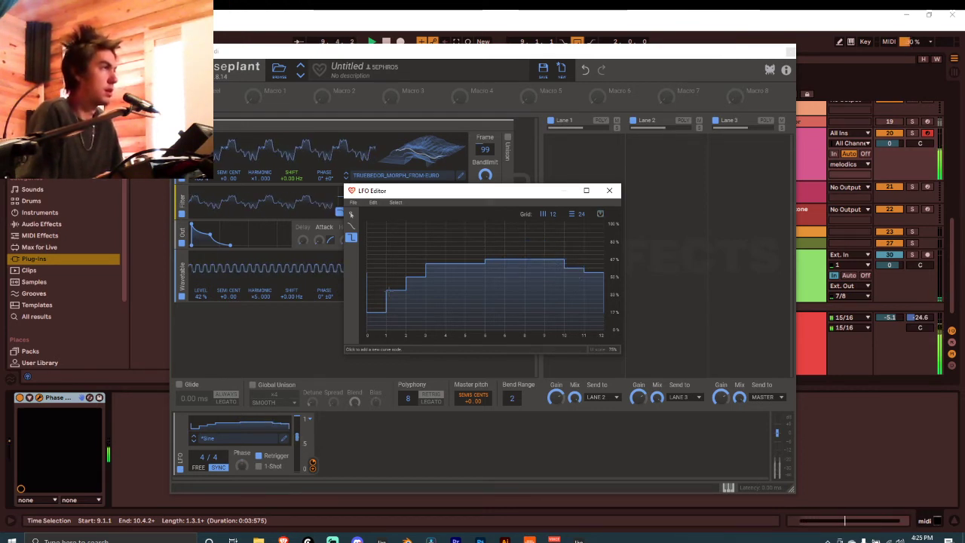
Step: Lower LFO steps two and three, set steps four to six to 50% and steps seven to ten to about 58%, with step eight slightly higher
drag(397, 300, 419, 285)
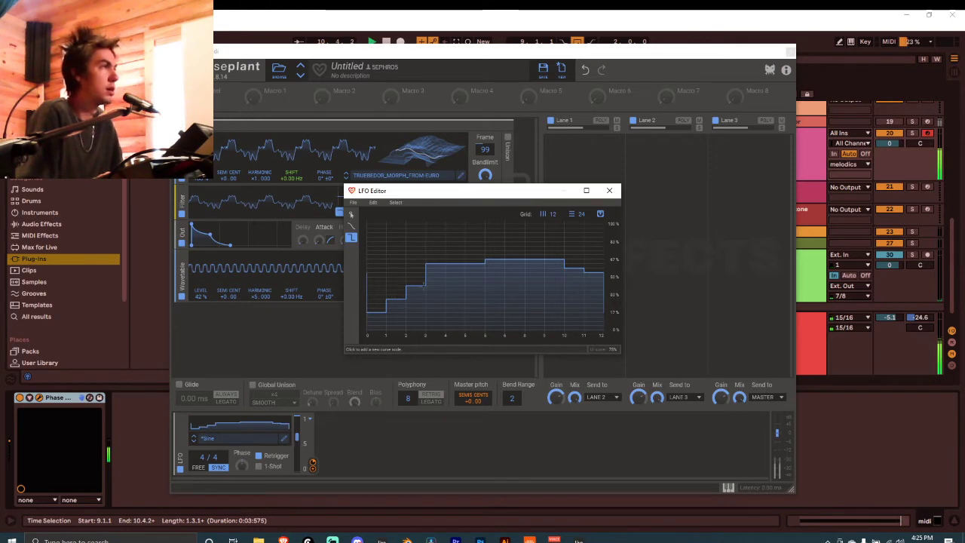
drag(432, 275, 465, 269)
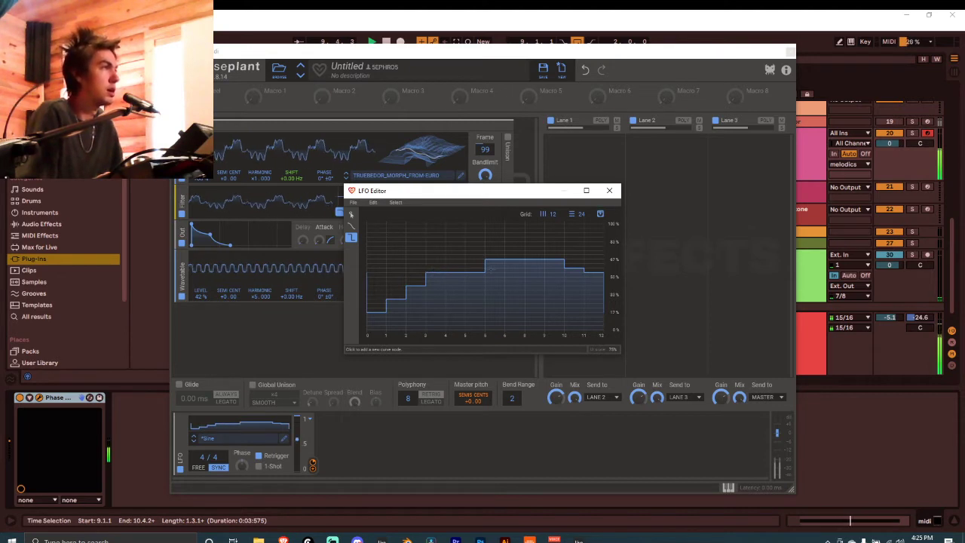
drag(486, 268, 552, 268)
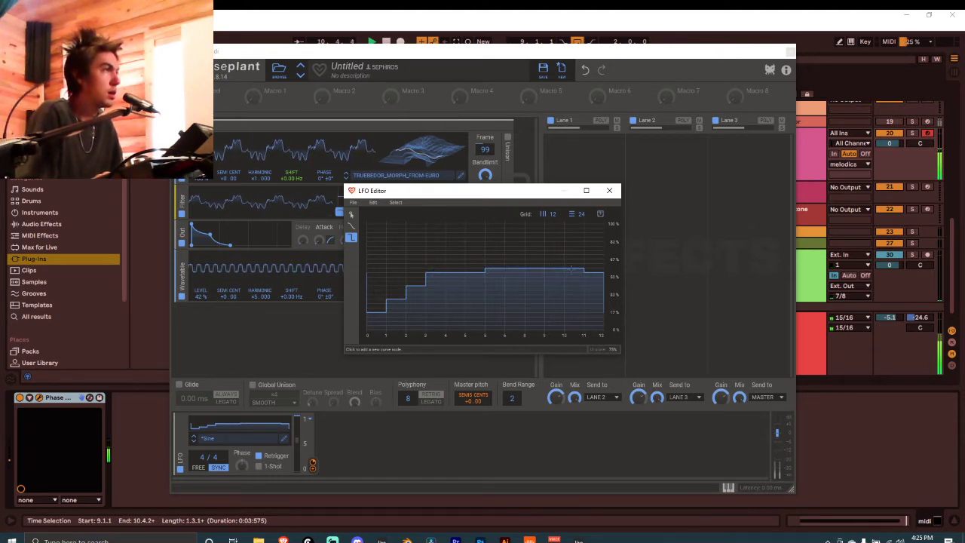
drag(472, 275, 429, 277)
click(528, 263)
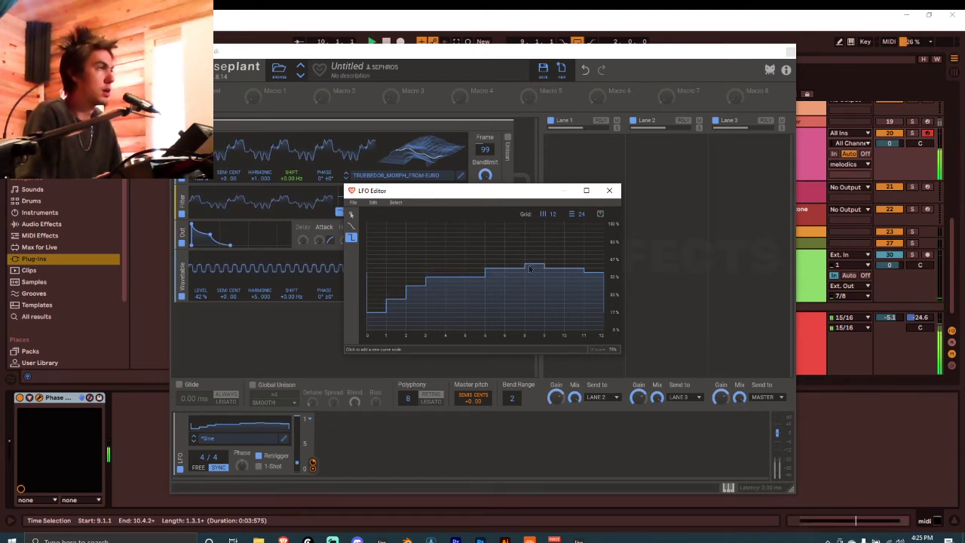
click(515, 263)
click(534, 268)
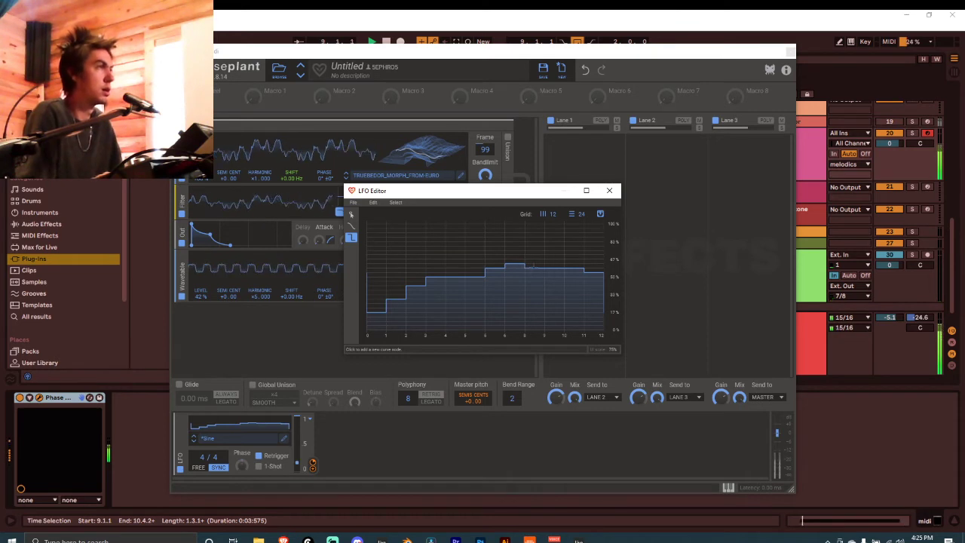
Step: Lower the LFO's first three steps and steps seven to nine to about 21% to form an alternating low-high pattern
click(417, 299)
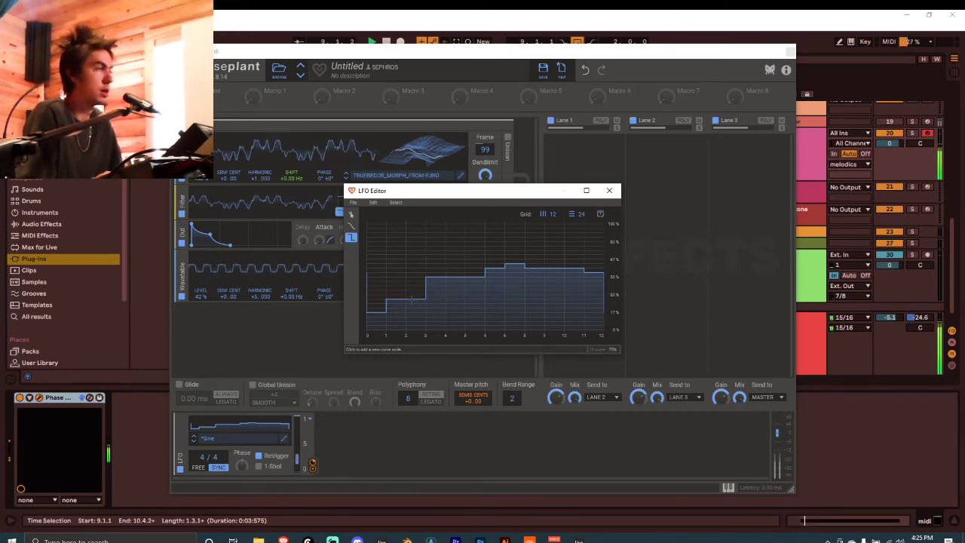
click(399, 311)
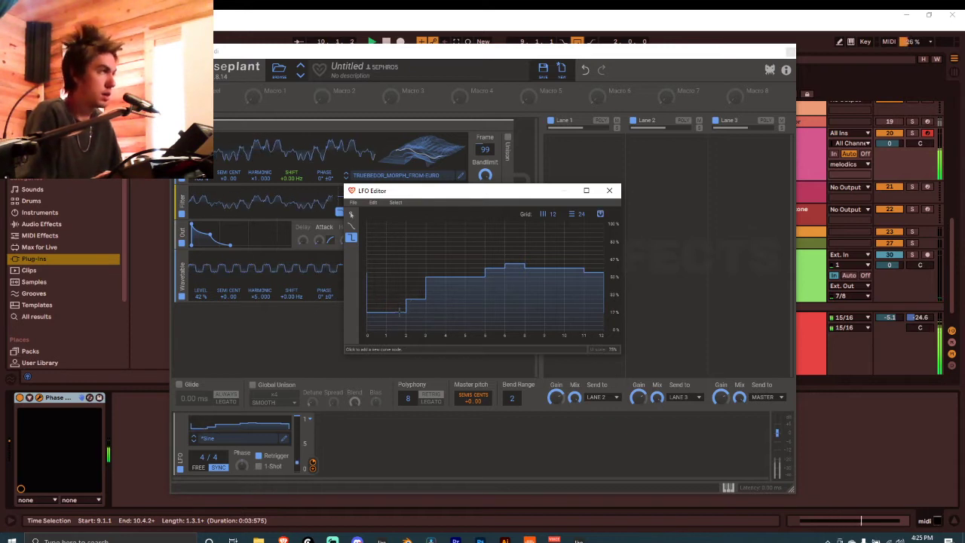
click(413, 310)
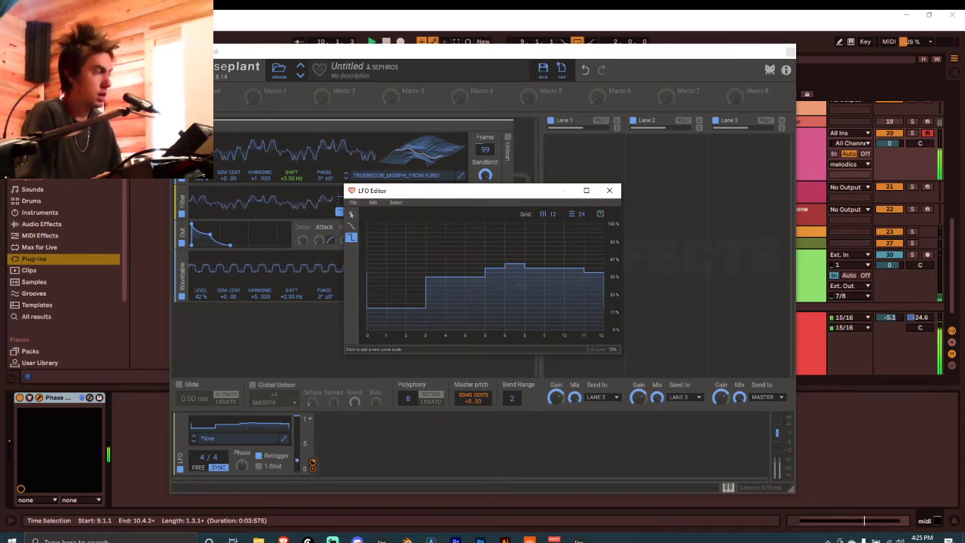
drag(490, 305, 533, 308)
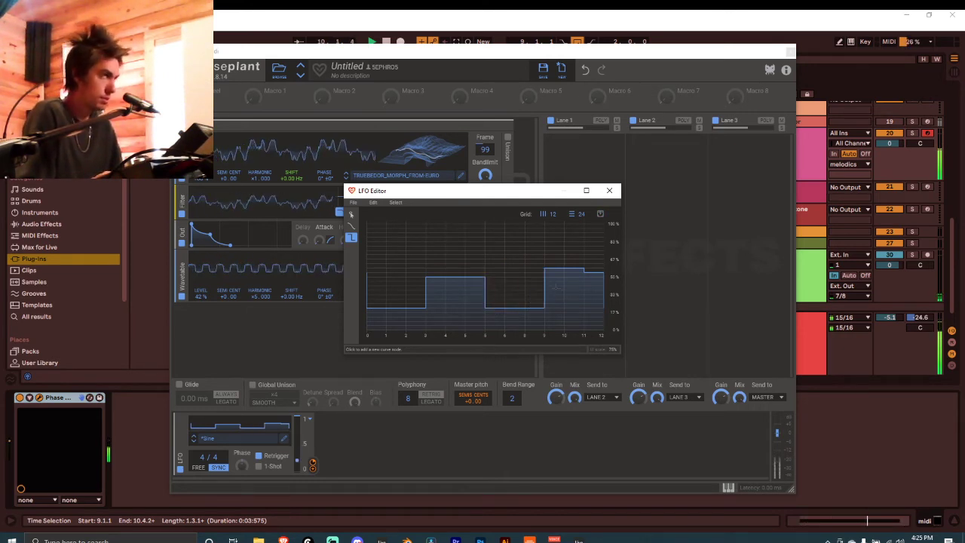
Step: Set LFO steps seven to twelve to about 54%, with step ten raised to about 62%
mouse_move(577, 276)
mouse_down()
mouse_move(535, 276)
mouse_move(535, 285)
mouse_up()
click(531, 308)
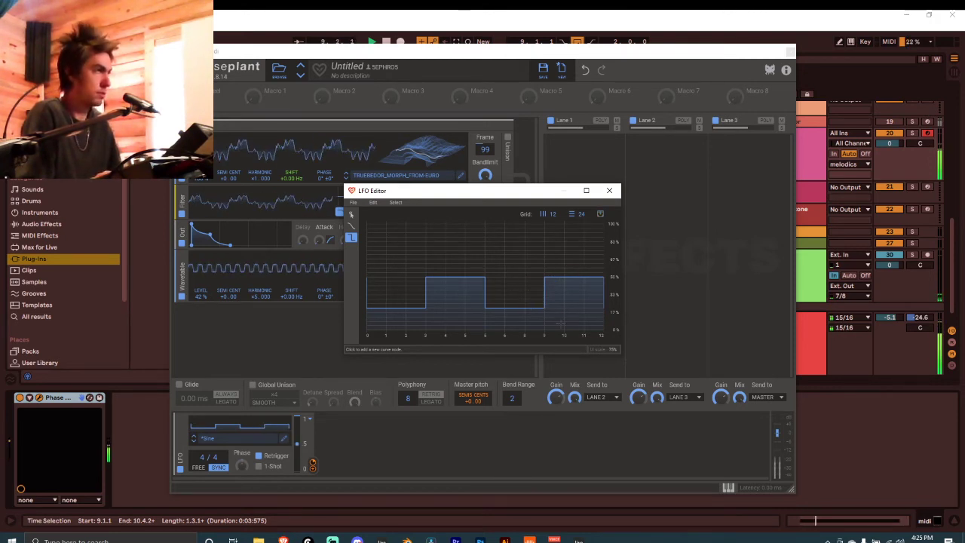
mouse_move(572, 272)
mouse_down()
mouse_move(585, 272)
mouse_move(552, 269)
mouse_up()
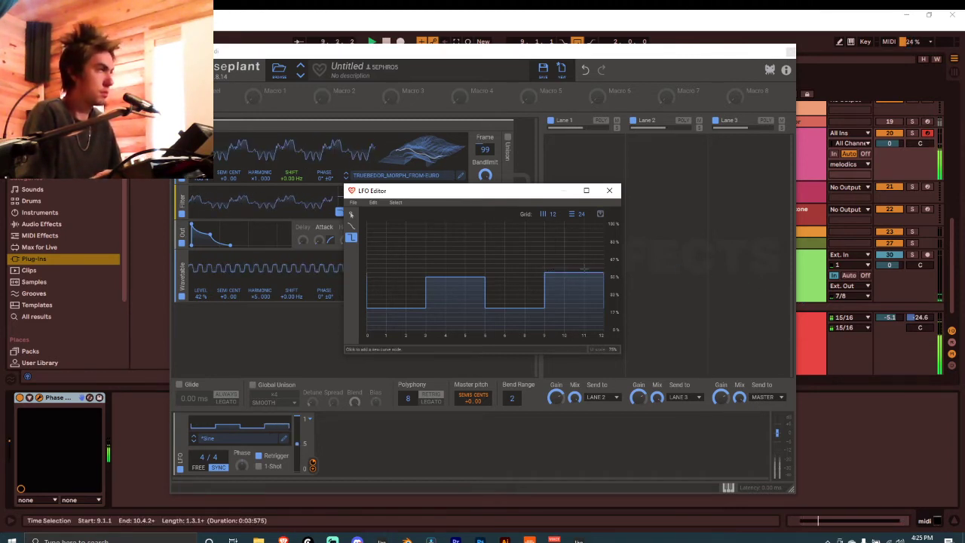
drag(494, 271, 535, 273)
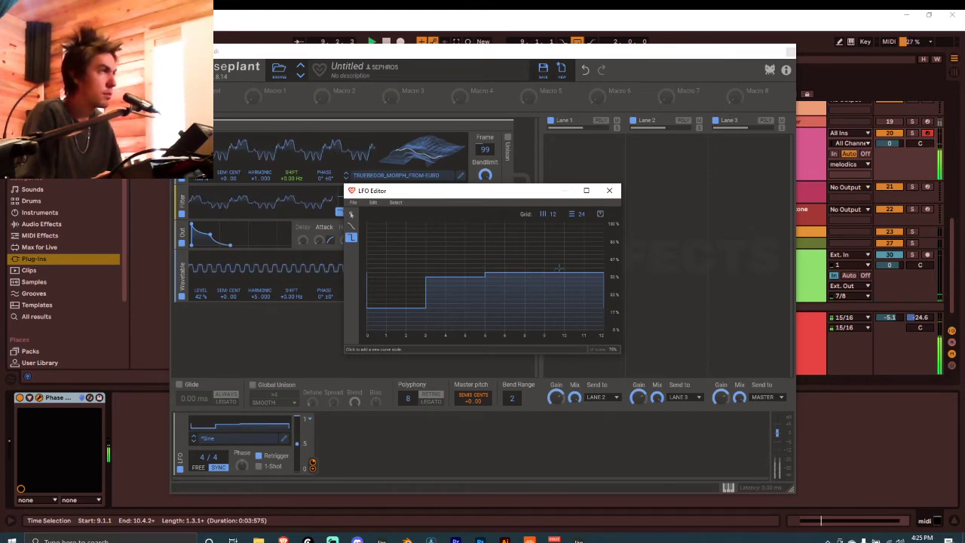
click(557, 265)
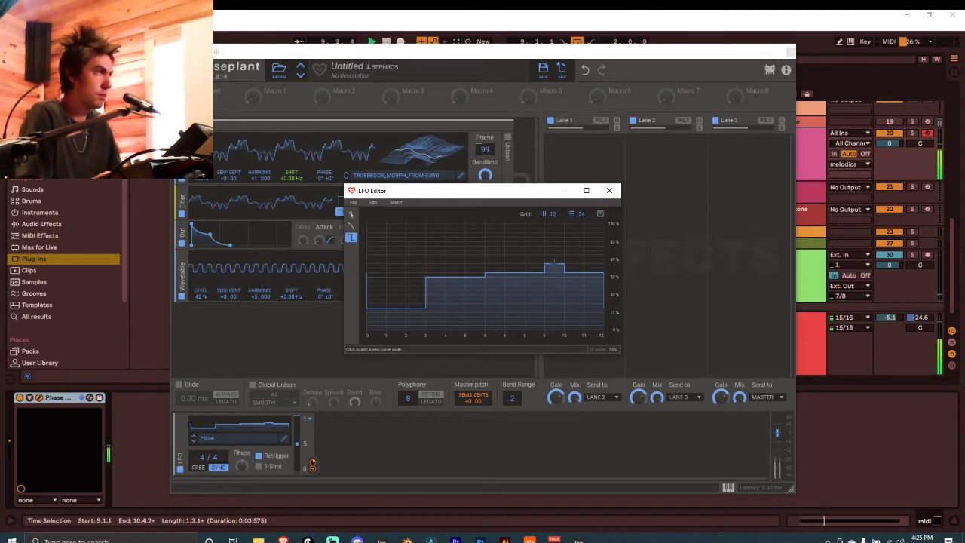
Step: Set the LFO's horizontal grid to 48 and draw short spikes before positions 12 and 40 and dips near 24 and 45
scroll(550, 217, up, 6)
drag(550, 250, 549, 238)
click(546, 261)
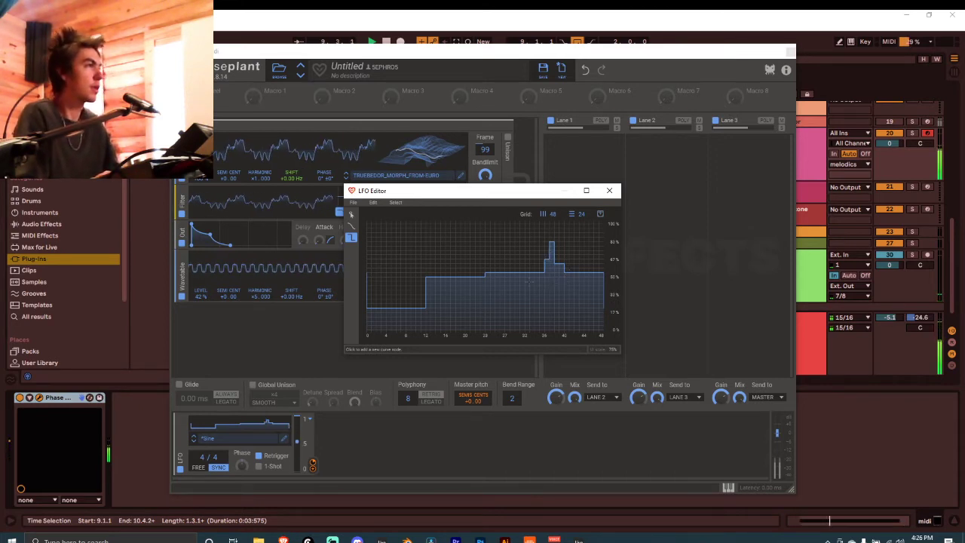
drag(417, 255, 423, 244)
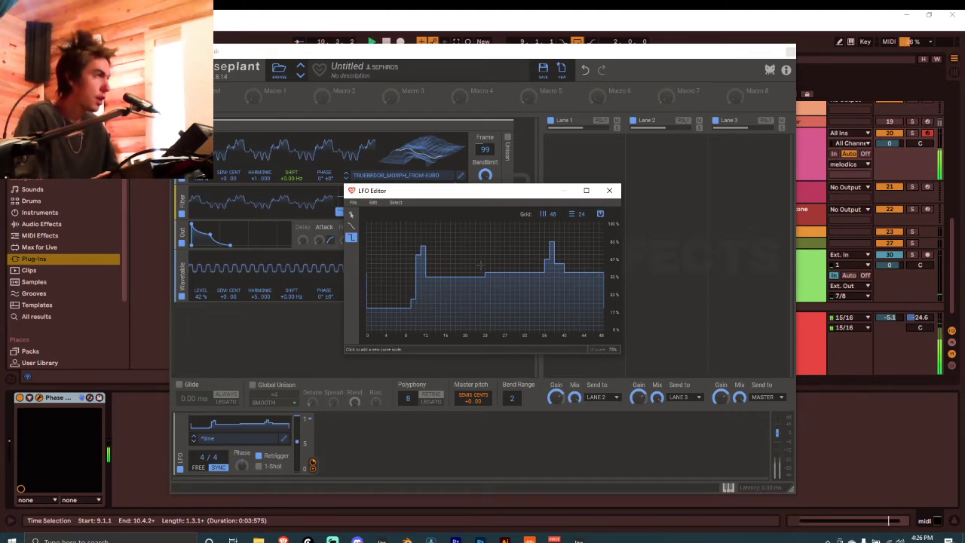
click(480, 298)
click(492, 312)
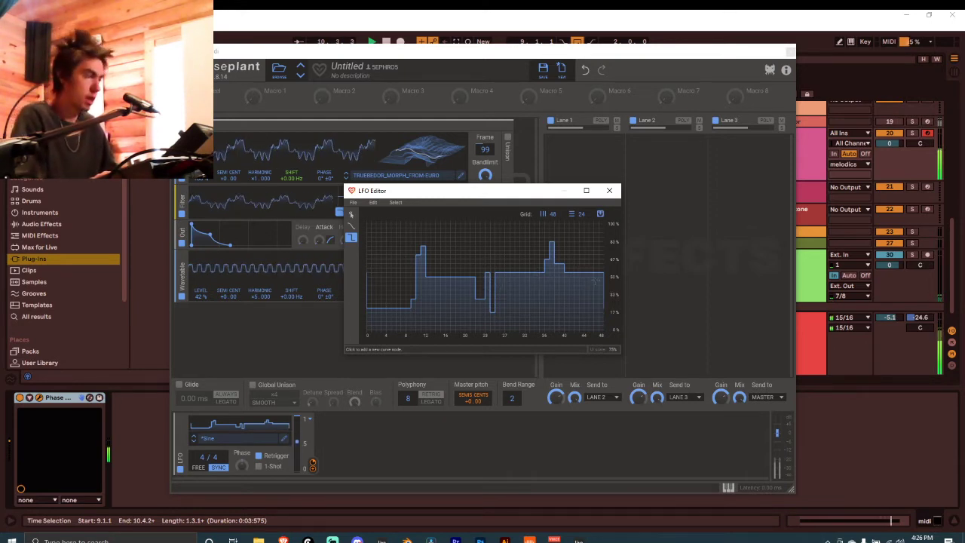
click(587, 311)
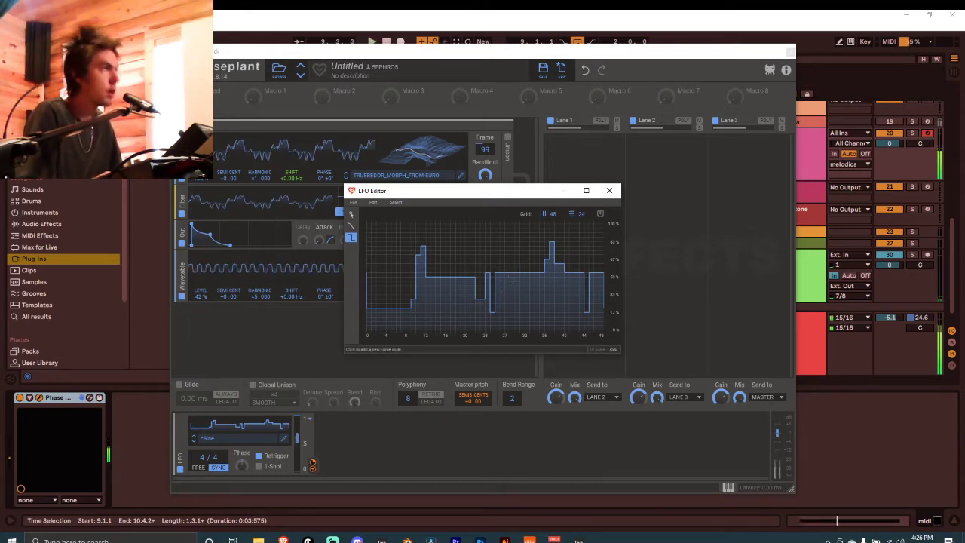
Step: Switch the LFO editor to node editing and duplicate the LFO into a second modulator beside it
click(350, 225)
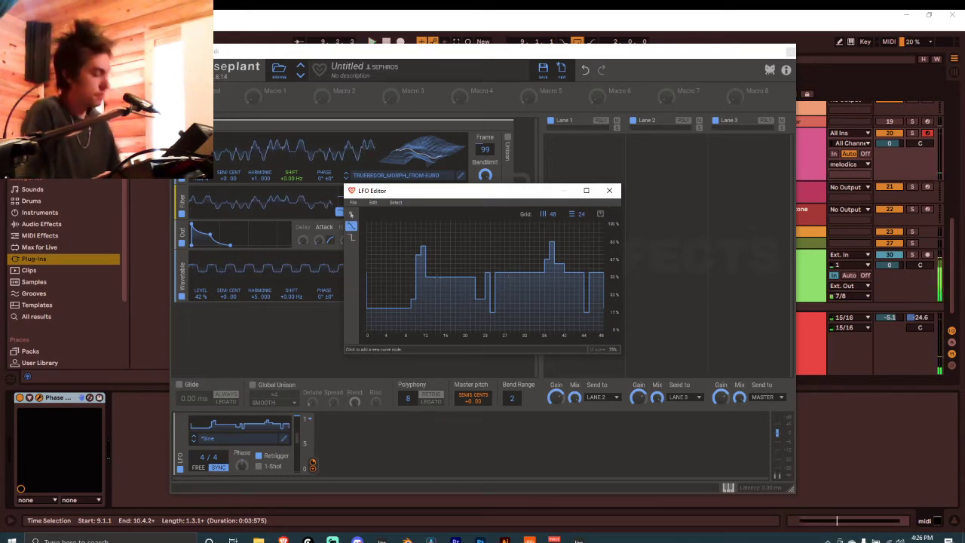
click(350, 214)
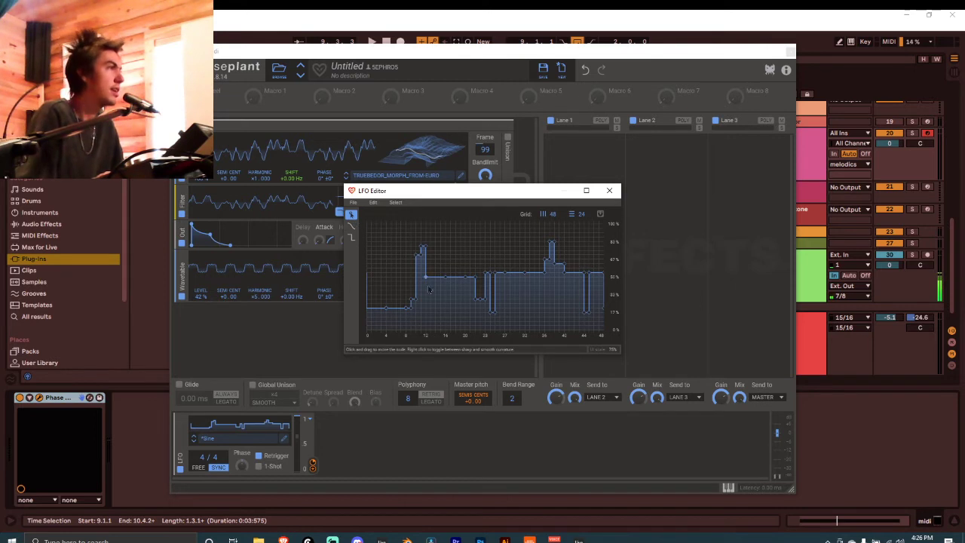
click(182, 449)
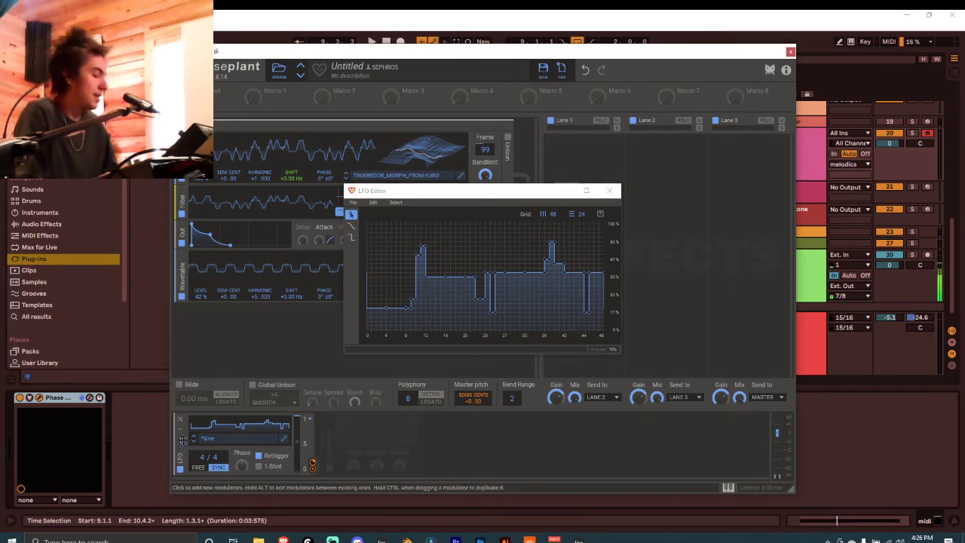
drag(181, 451, 384, 452)
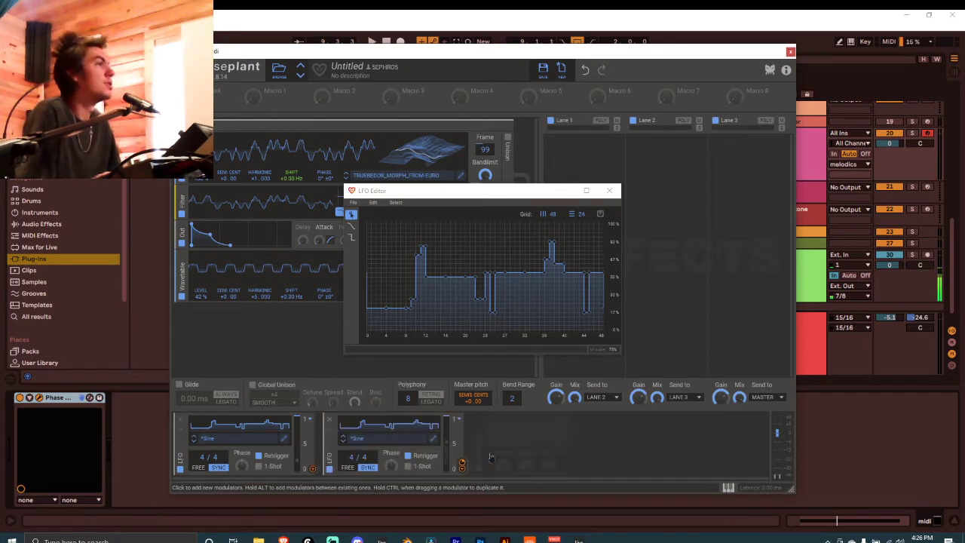
key(space)
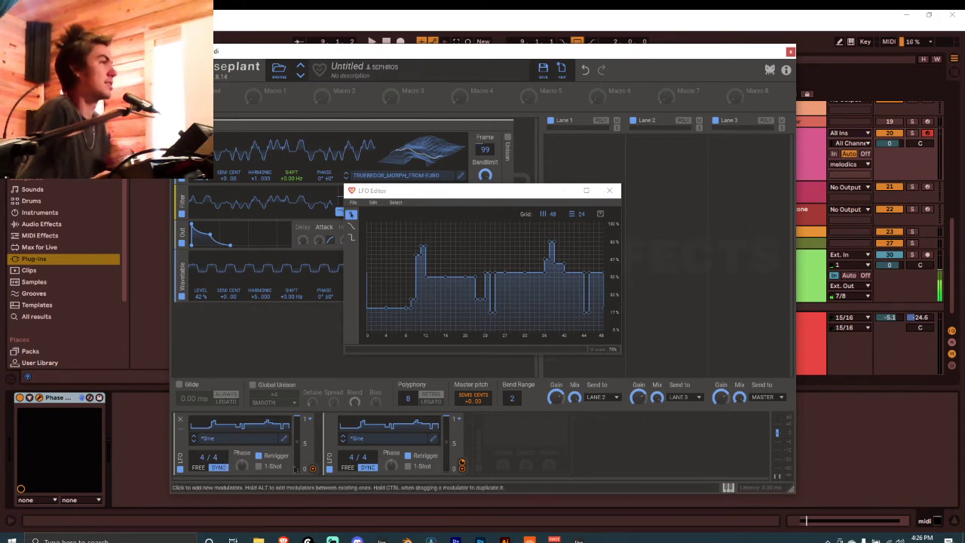
Step: In the first LFO's curve, pull the nodes near positions 12, 24, 38 and 45 down toward 0% to form narrow notches
click(283, 440)
drag(436, 193, 314, 153)
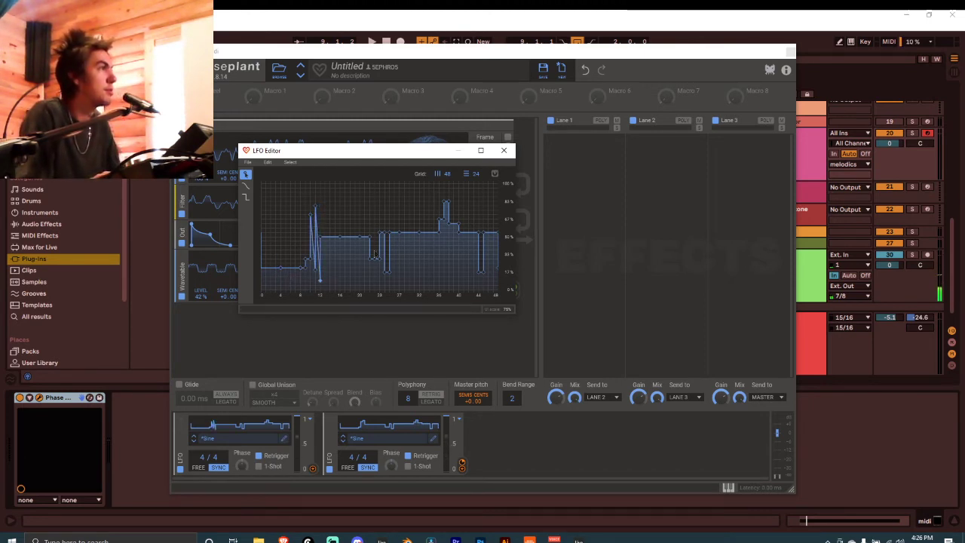
drag(380, 260, 392, 295)
double_click(375, 260)
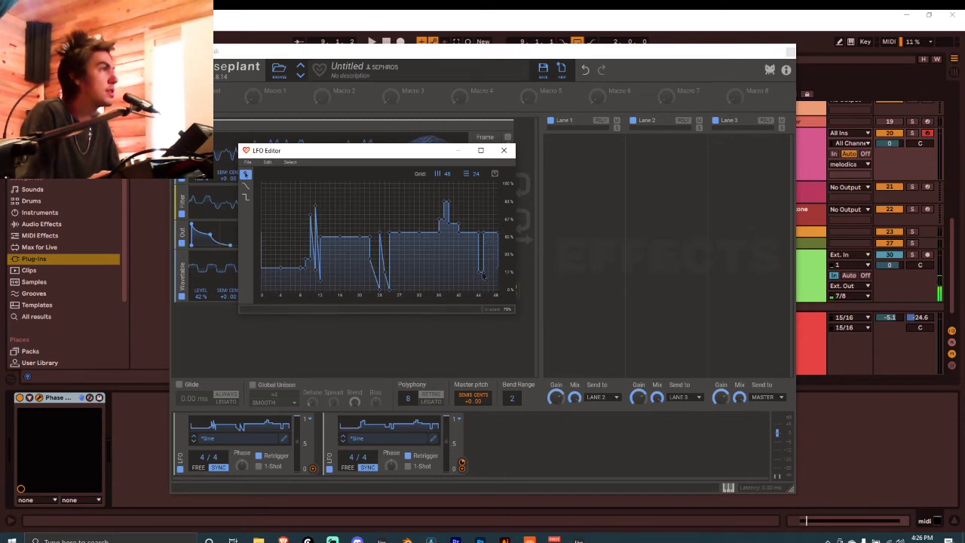
drag(445, 224, 443, 281)
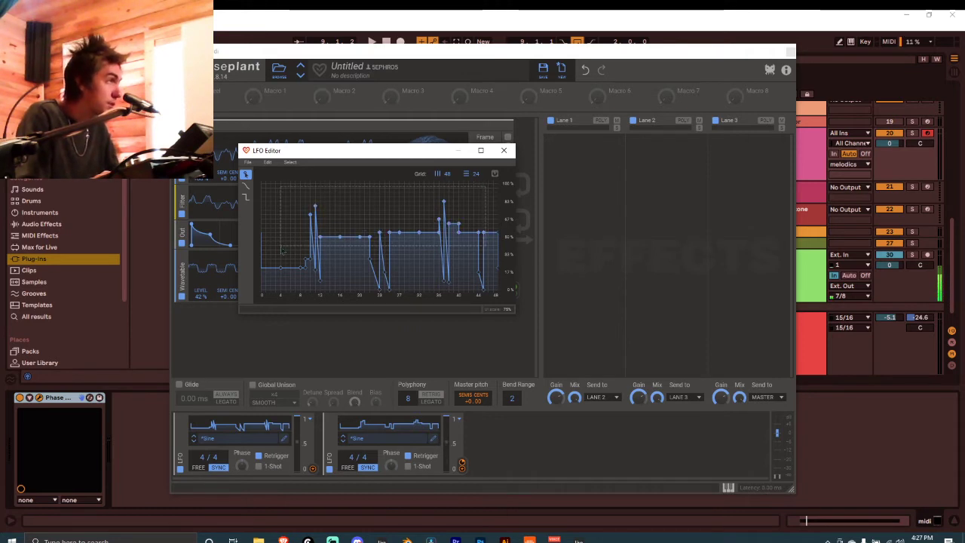
Step: Raise the remaining upper and opening nodes of the first LFO's curve to 100% and close its editor
drag(338, 238, 340, 188)
click(306, 284)
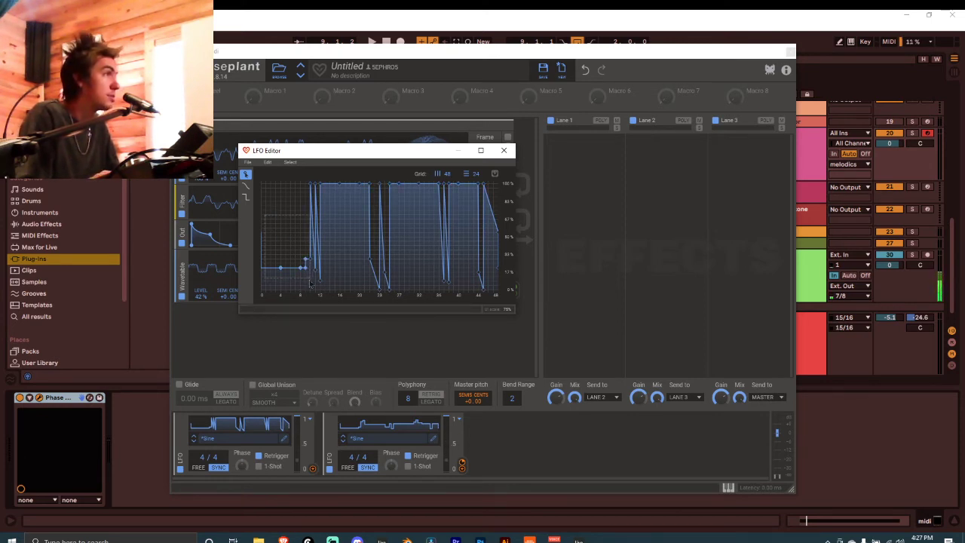
drag(305, 261, 302, 183)
click(503, 150)
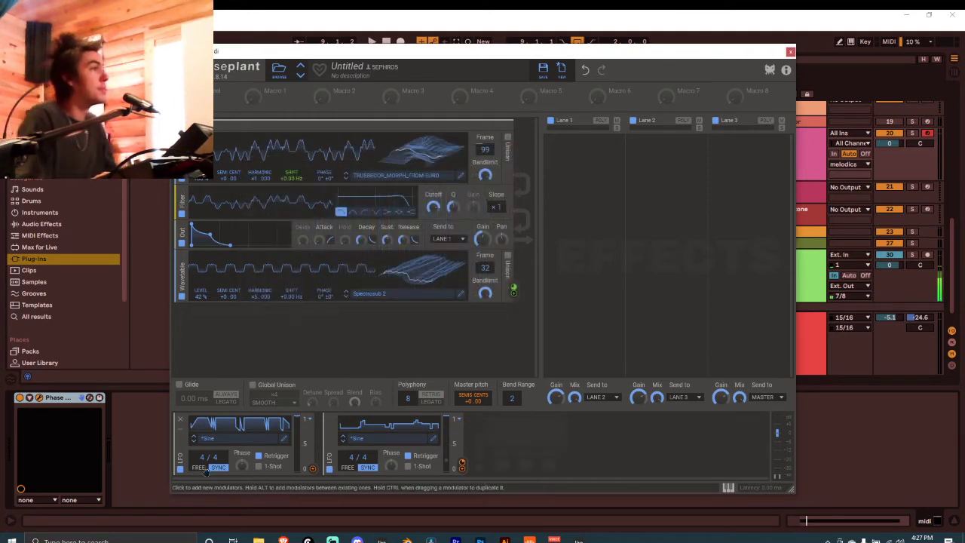
Step: Modulate the Out module's gain with the first LFO, reduce the base gain and play the loop
click(312, 468)
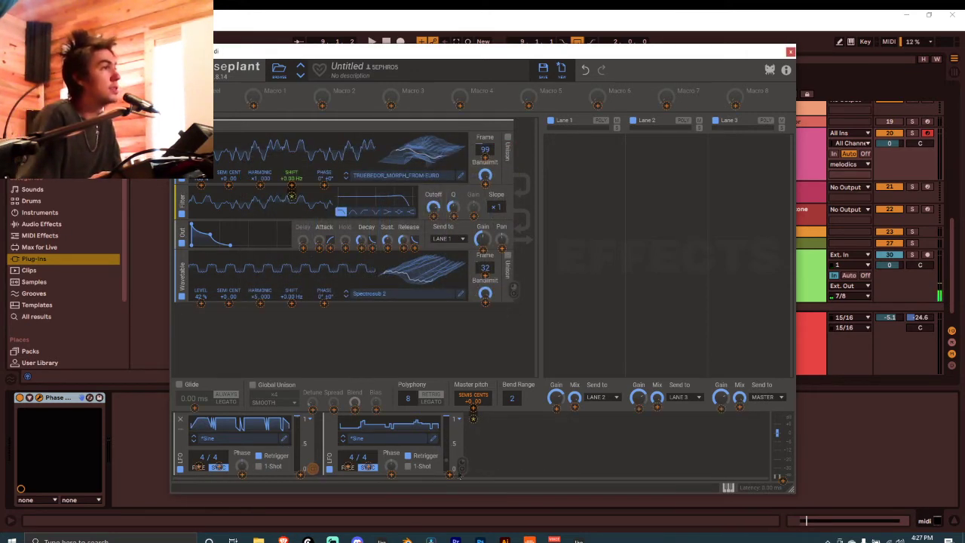
click(482, 248)
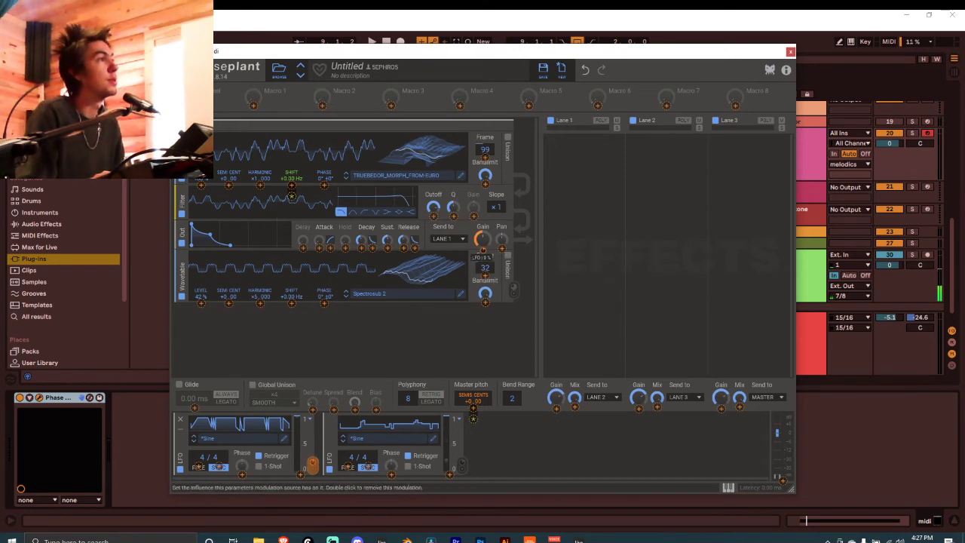
click(491, 245)
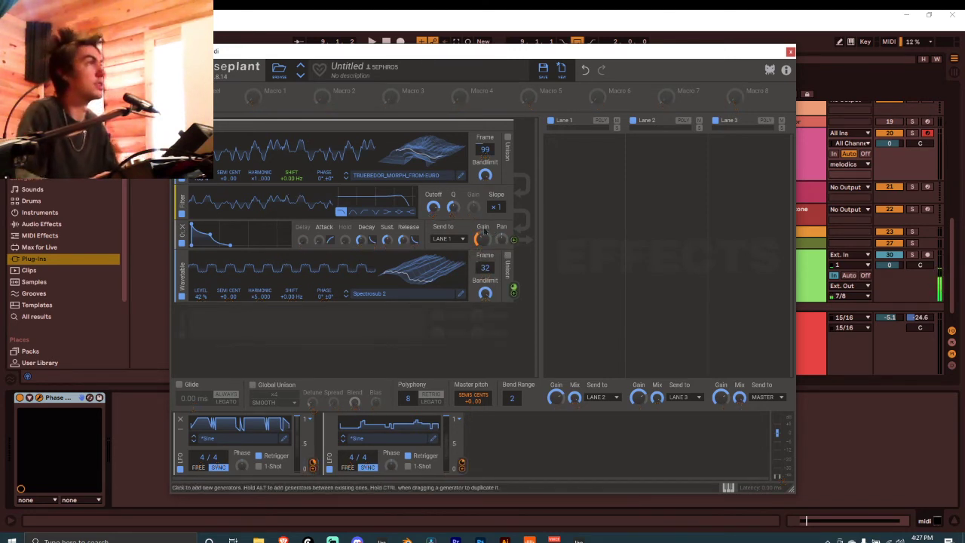
key(space)
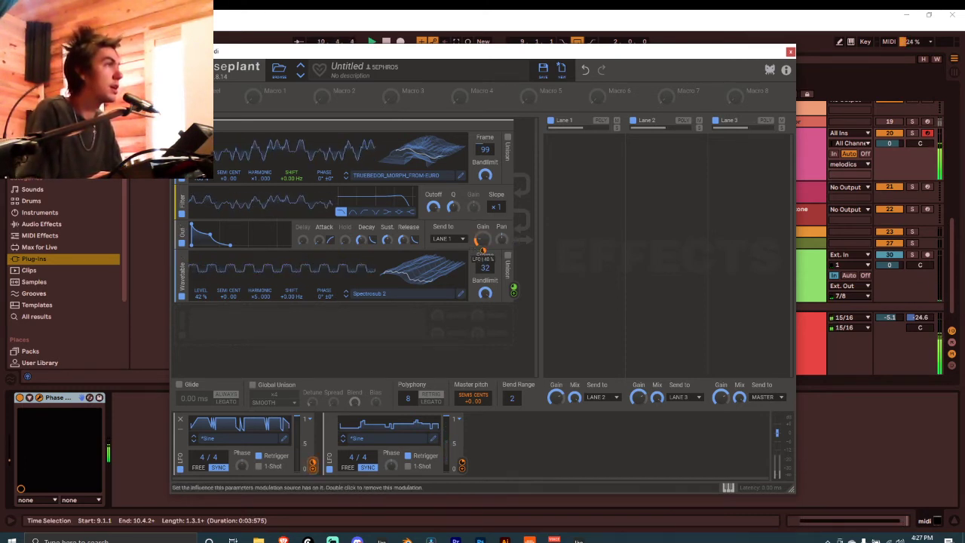
Step: Reopen the first LFO and pull its plateau nodes down at positions 7, 21, 35 and 40 to create descending ramps
click(284, 439)
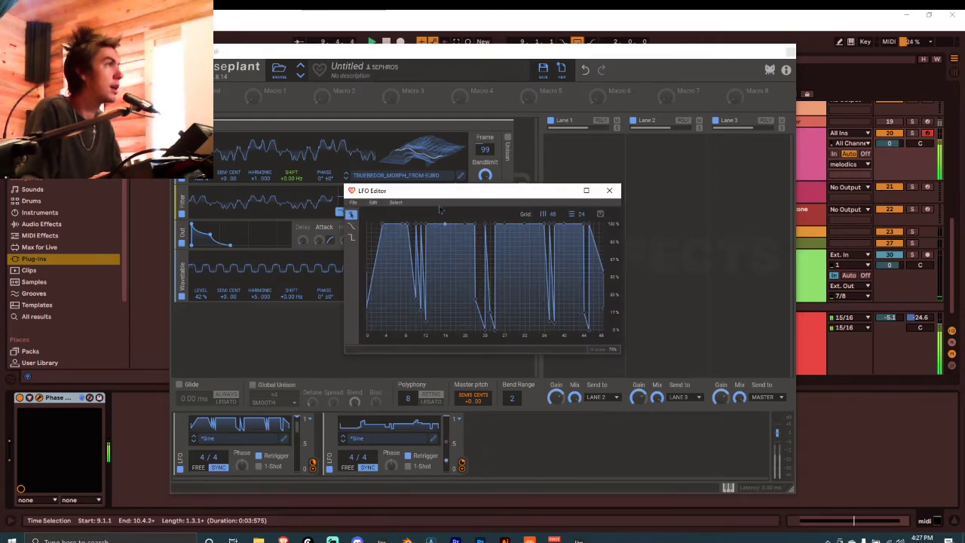
drag(402, 225, 402, 255)
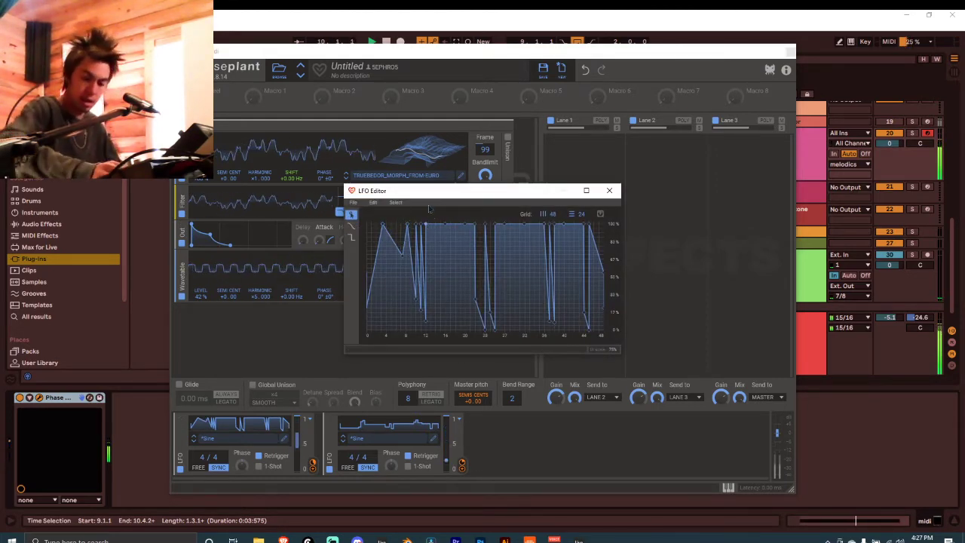
drag(447, 231, 470, 285)
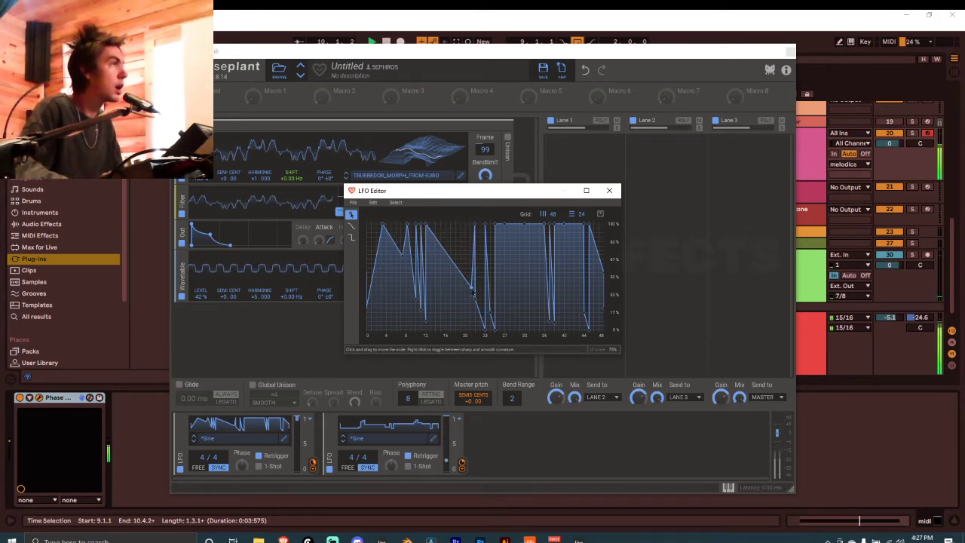
drag(524, 227, 537, 301)
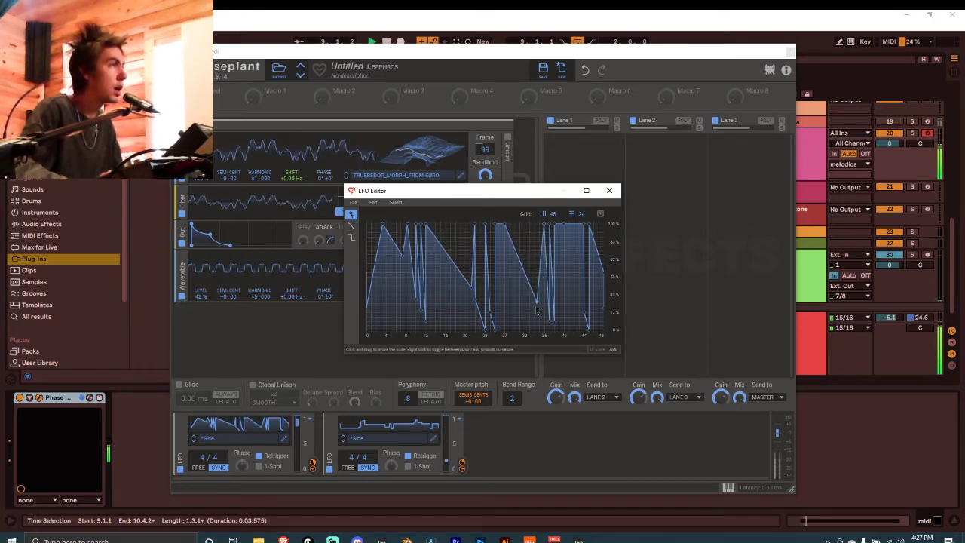
drag(569, 226, 571, 327)
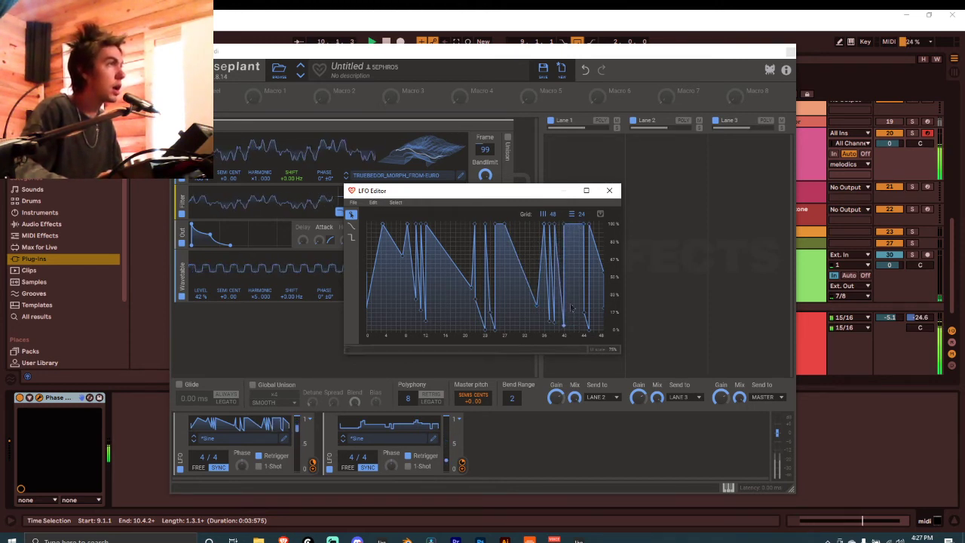
Step: Remove surplus 100% nodes from the first LFO's curve and lower the peaks near positions 29 and 42 to about 54% and 78%
double_click(584, 228)
drag(564, 226, 574, 250)
double_click(495, 229)
drag(504, 227, 510, 277)
double_click(426, 230)
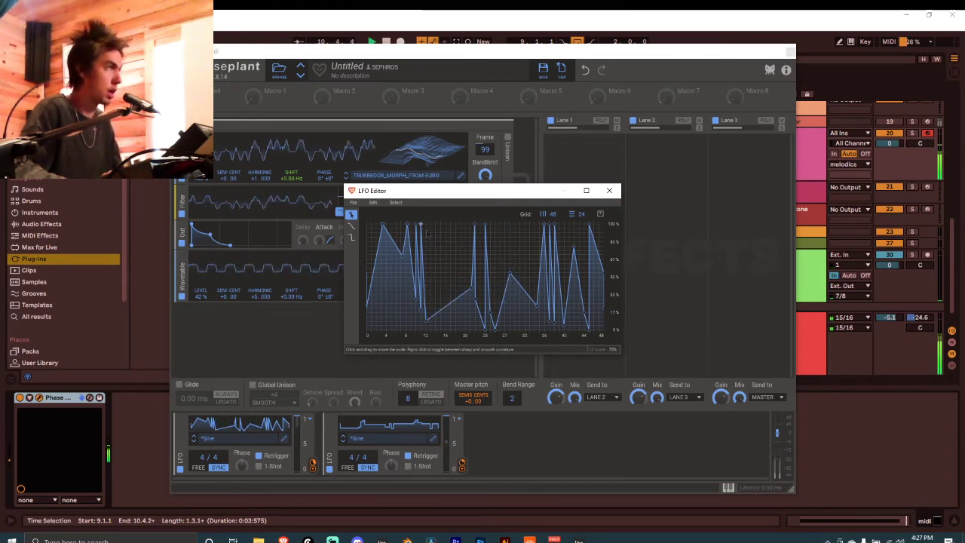
double_click(383, 227)
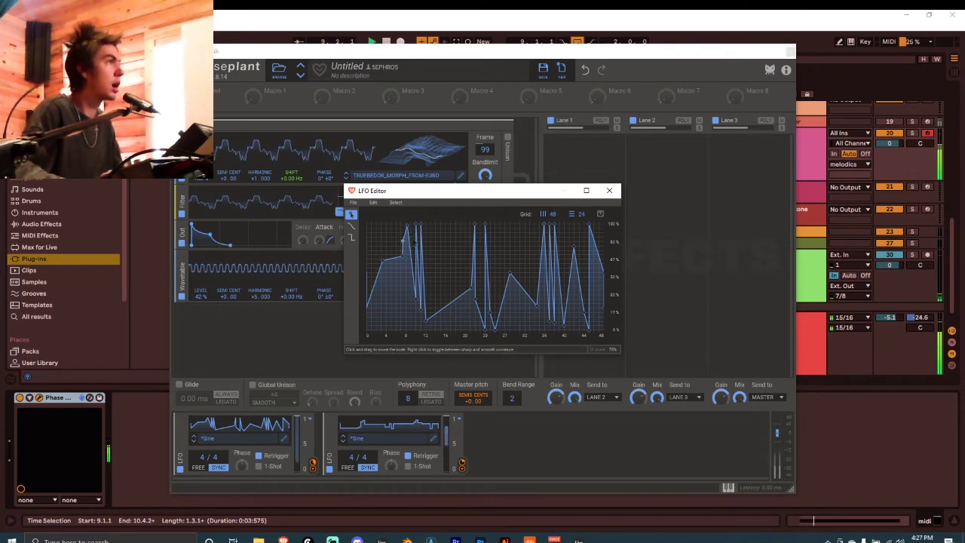
Step: Reshape the first LFO's middle section with a dip of about 21% near position 14 and a peak of about 77% near 31
drag(421, 230, 427, 250)
double_click(423, 310)
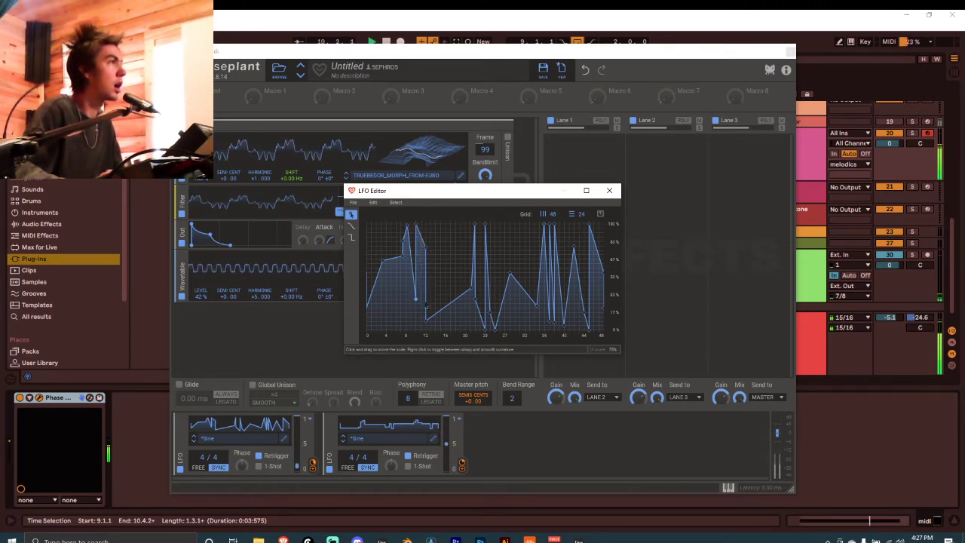
drag(428, 321, 481, 292)
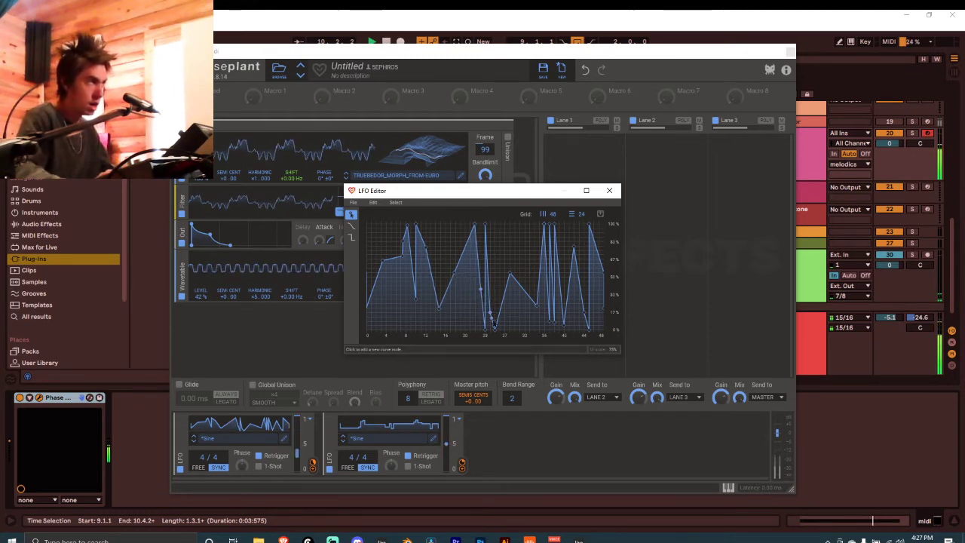
drag(495, 332, 490, 311)
drag(511, 274, 522, 249)
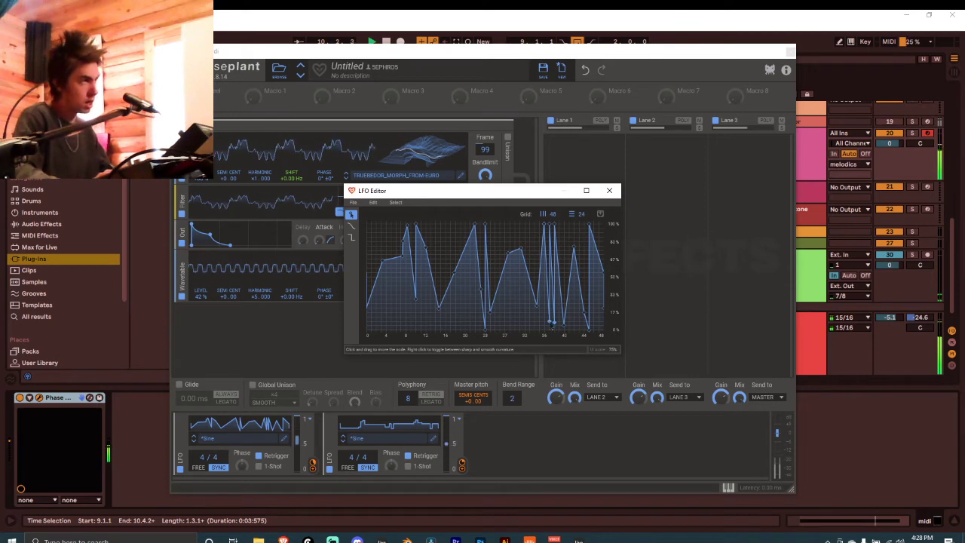
Step: Remove the low node near position 38, raise the dip at 40 to about 21% and the node at 44 to about 52%
double_click(556, 325)
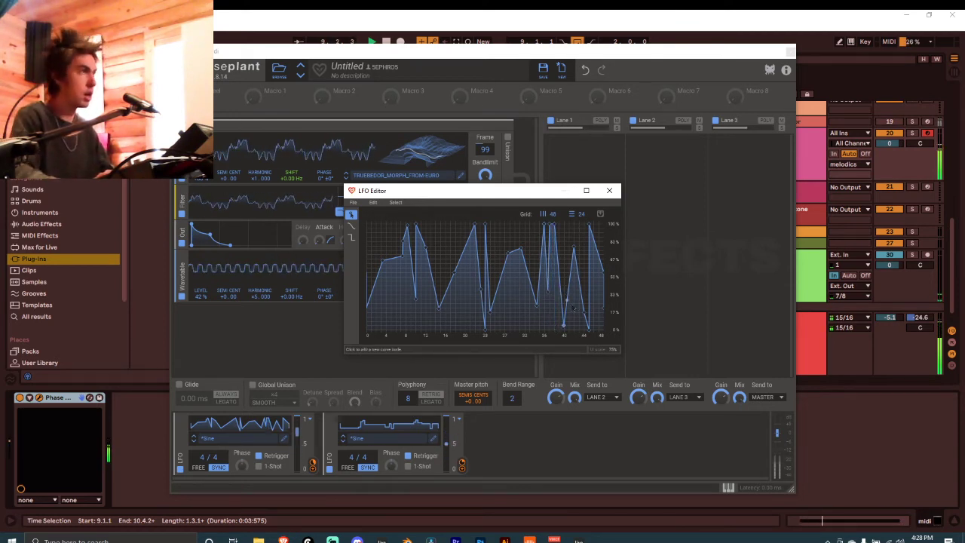
drag(565, 328, 565, 309)
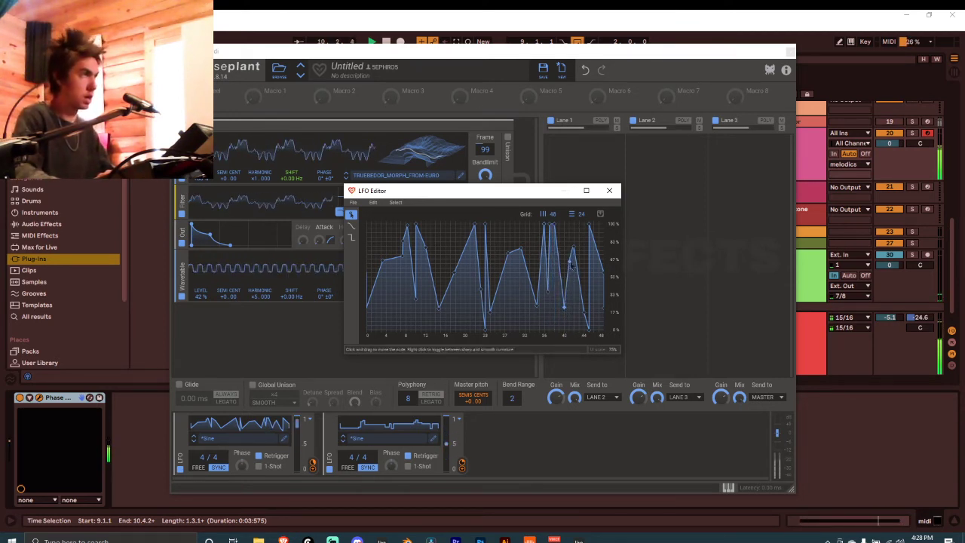
drag(583, 299, 586, 278)
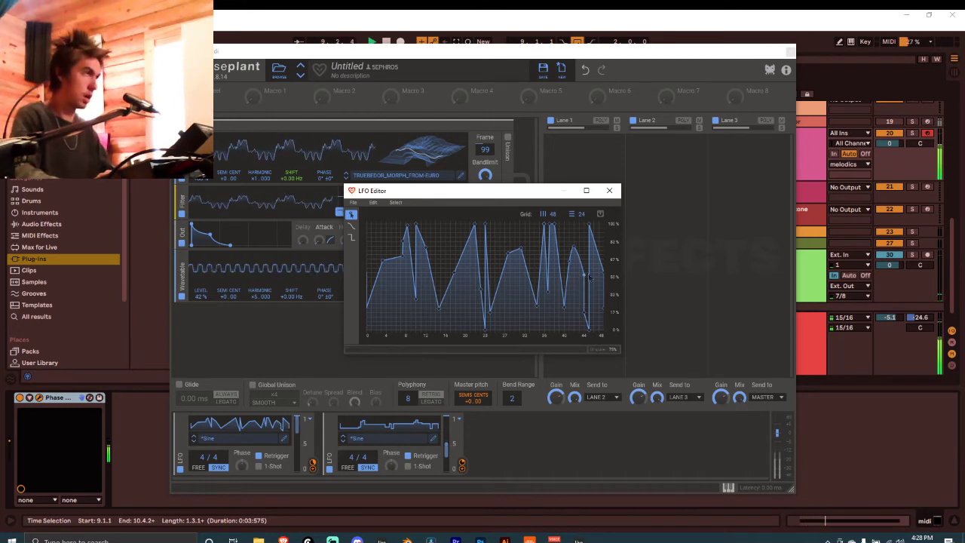
Step: Remove the first LFO's 100% node near position 45 and add 0% dips near positions 6, 12, 19, 28 and 42
double_click(588, 225)
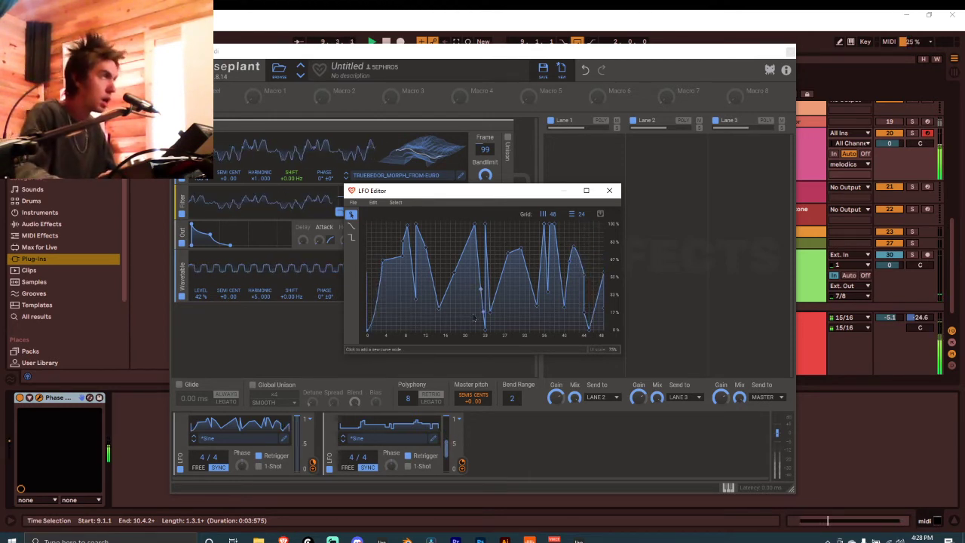
drag(454, 271, 462, 326)
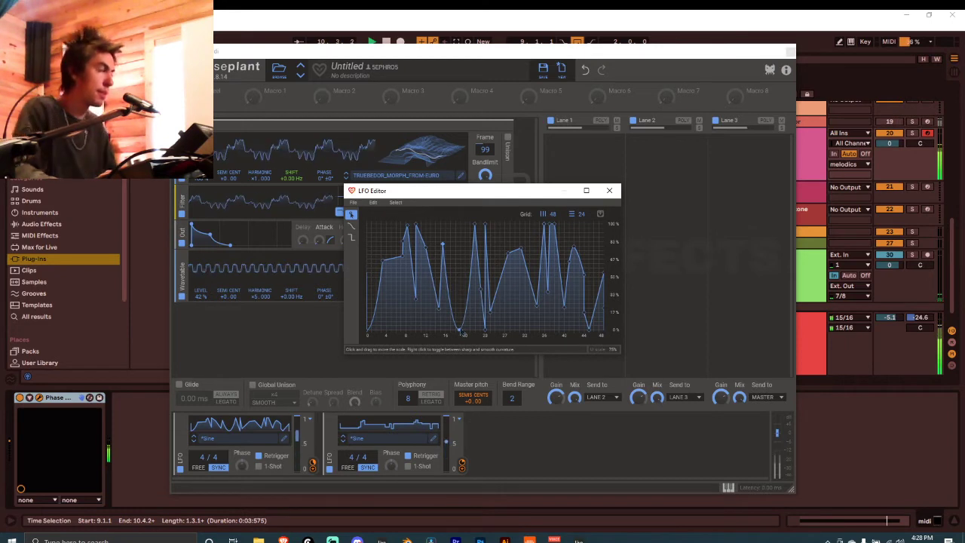
drag(507, 253, 506, 325)
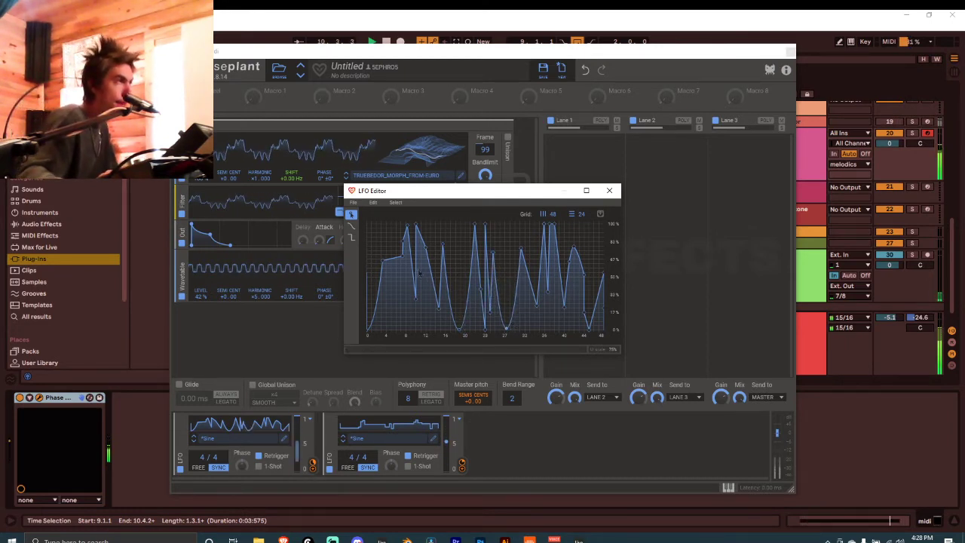
drag(399, 263, 400, 346)
drag(427, 265, 427, 330)
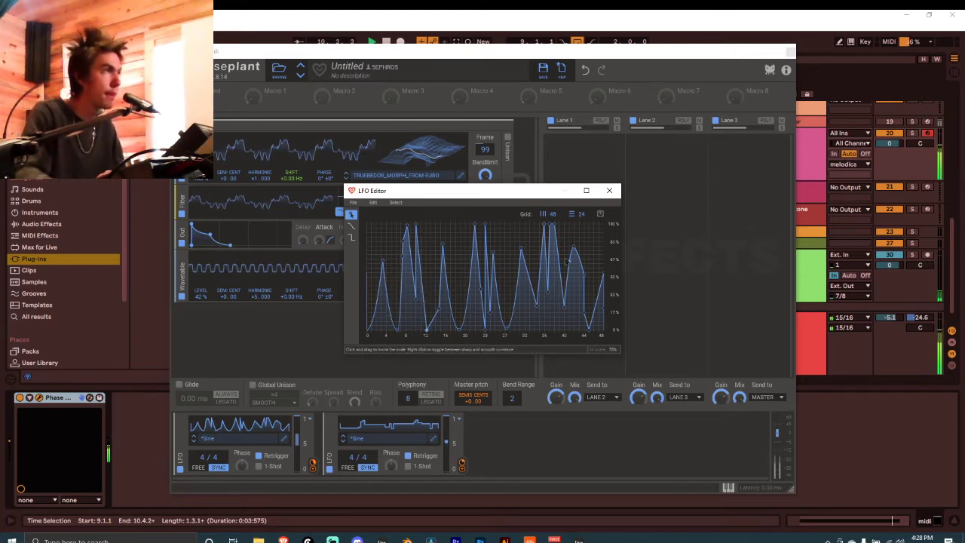
drag(579, 258, 571, 341)
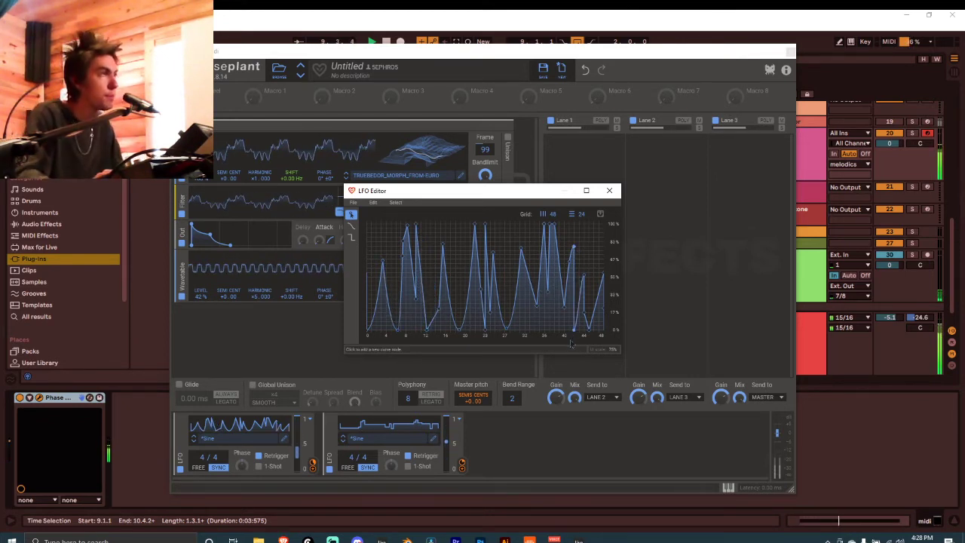
Step: Pull the first LFO's dip near position 37 down to 0% and remove the neighbouring 100% node near 38
drag(548, 292, 552, 335)
drag(551, 225, 561, 277)
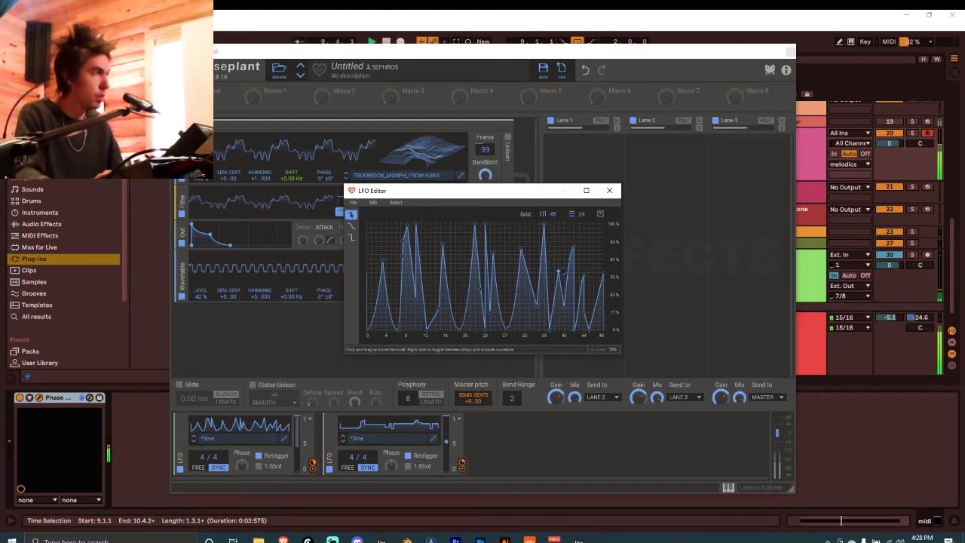
double_click(563, 275)
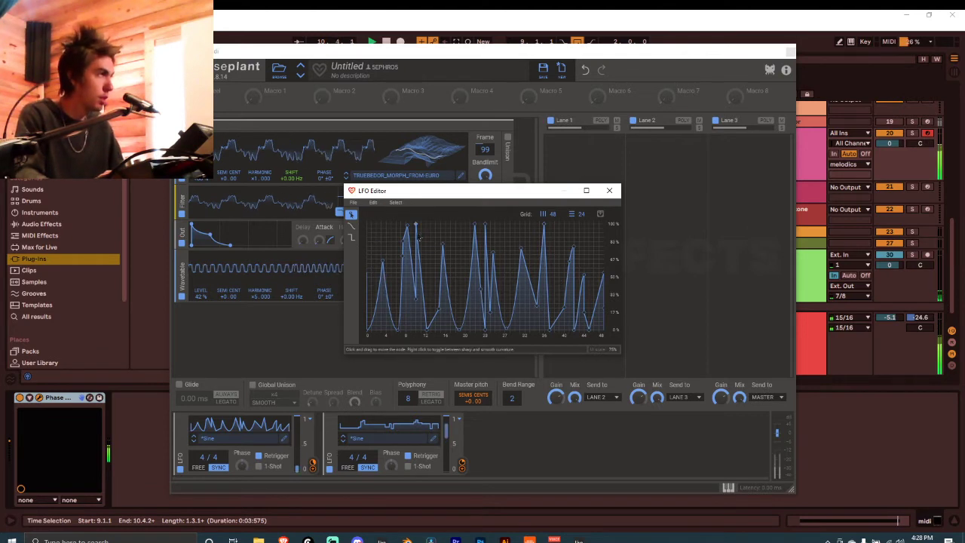
Step: Clear the first LFO's peak near position 10, flatten the curve to 0% between about 8 and 16, and close the editor
double_click(417, 227)
double_click(440, 310)
drag(438, 316, 446, 343)
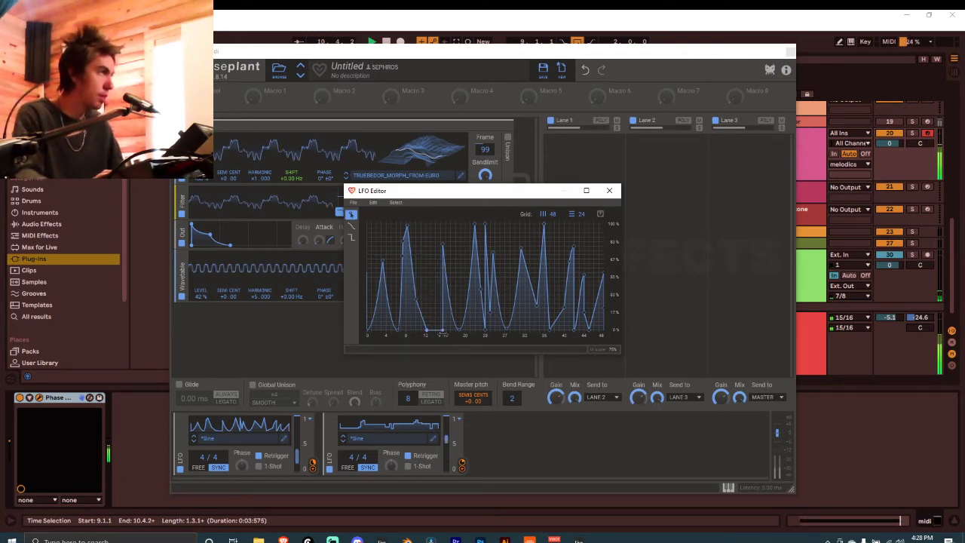
drag(417, 300, 407, 331)
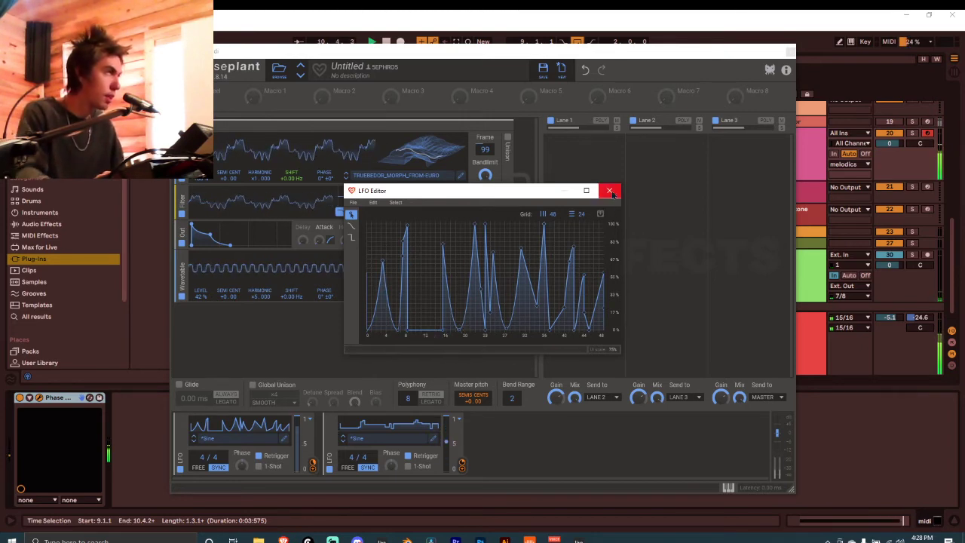
click(610, 191)
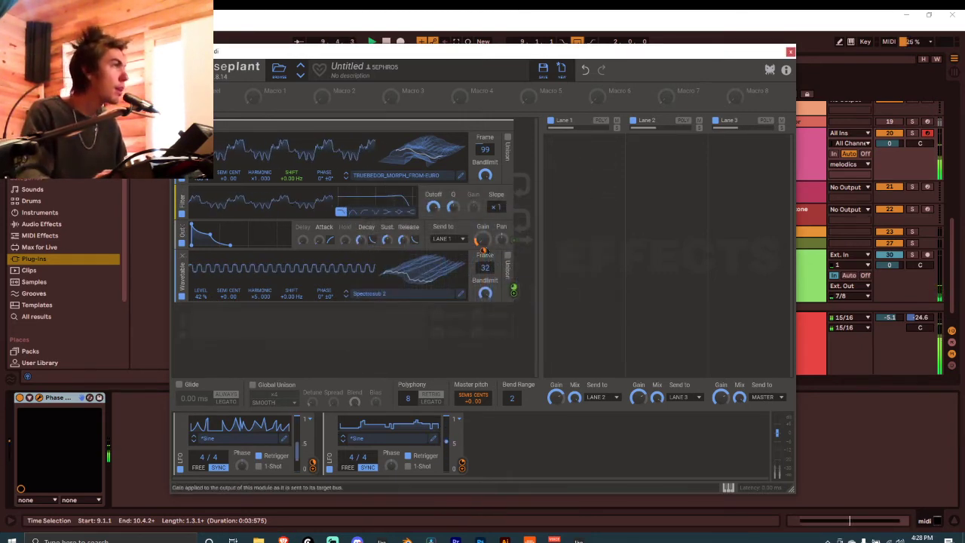
Step: Adjust the LFO modulation depth on the output gain and add a Chorus effect to Lane 1
drag(483, 251, 483, 257)
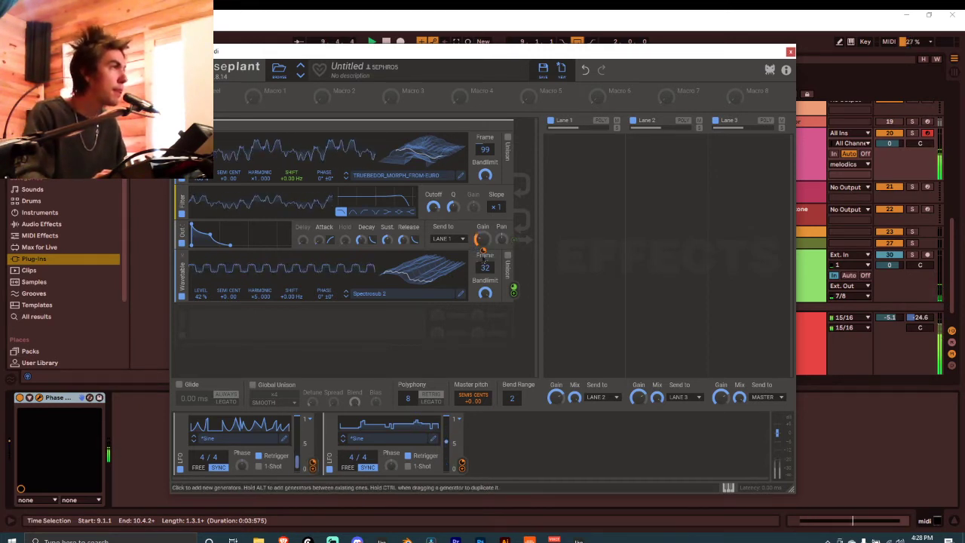
click(565, 158)
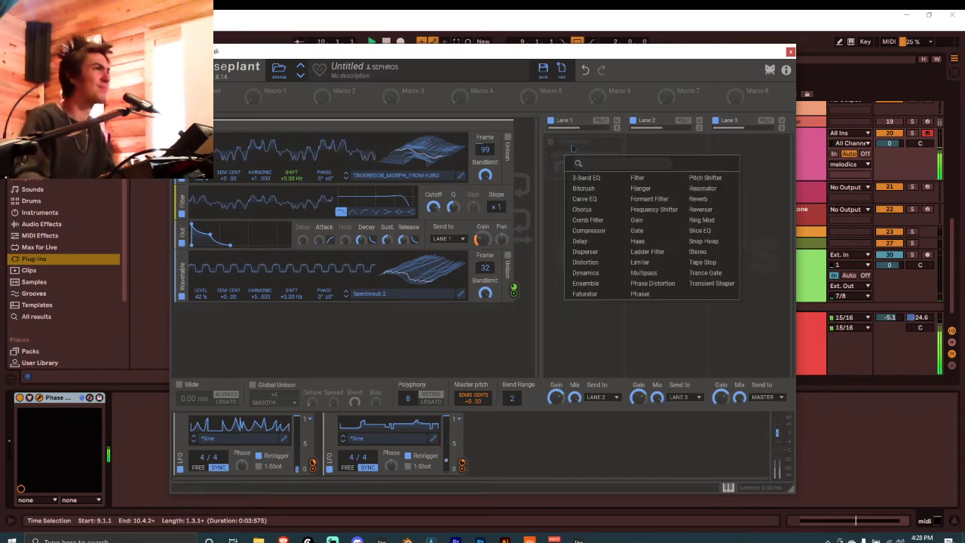
click(583, 210)
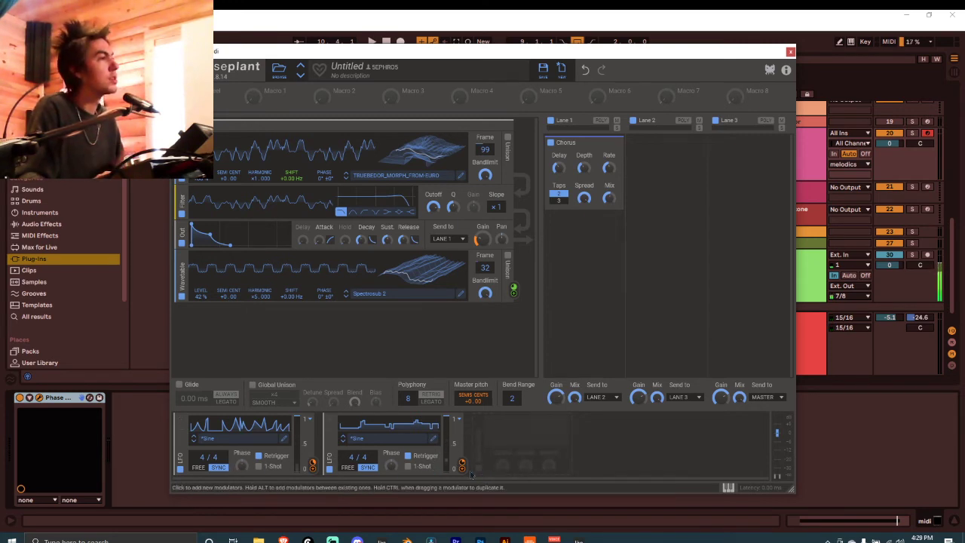
Step: Assign the second LFO to modulate the frame position of both wavetable oscillators
drag(462, 464, 483, 261)
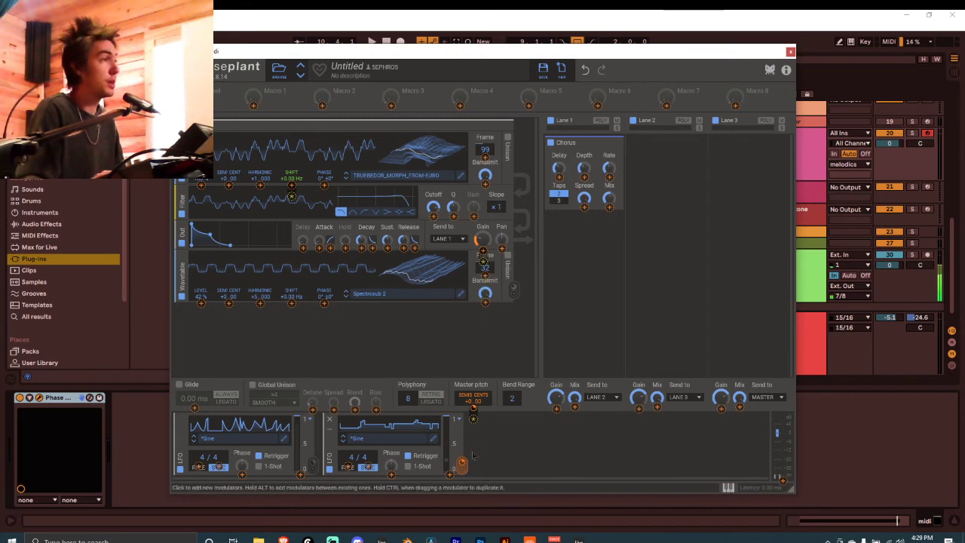
drag(484, 277, 485, 258)
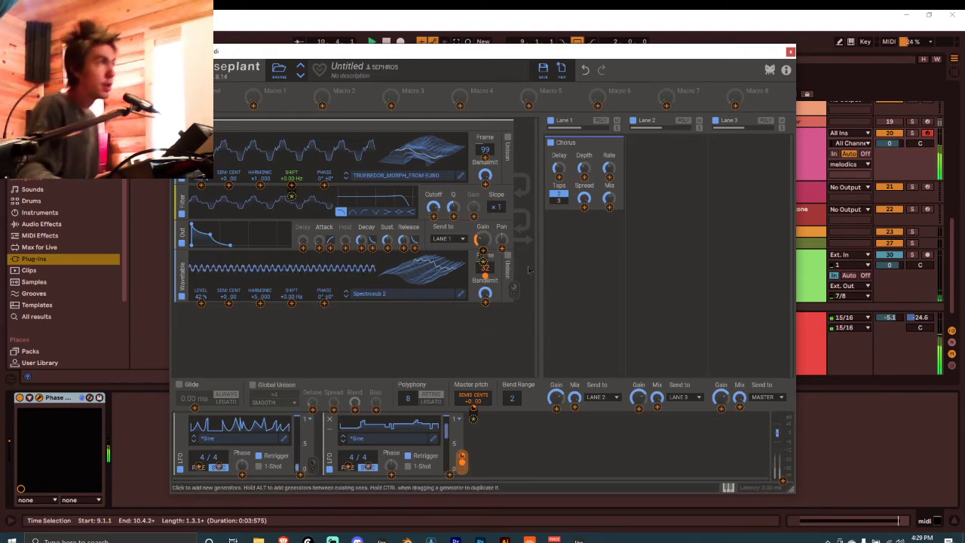
click(486, 453)
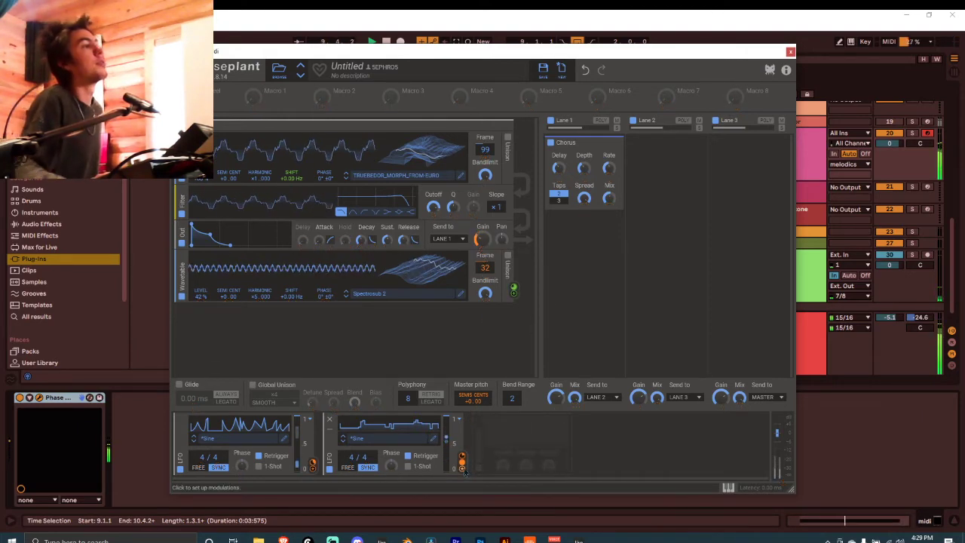
click(462, 463)
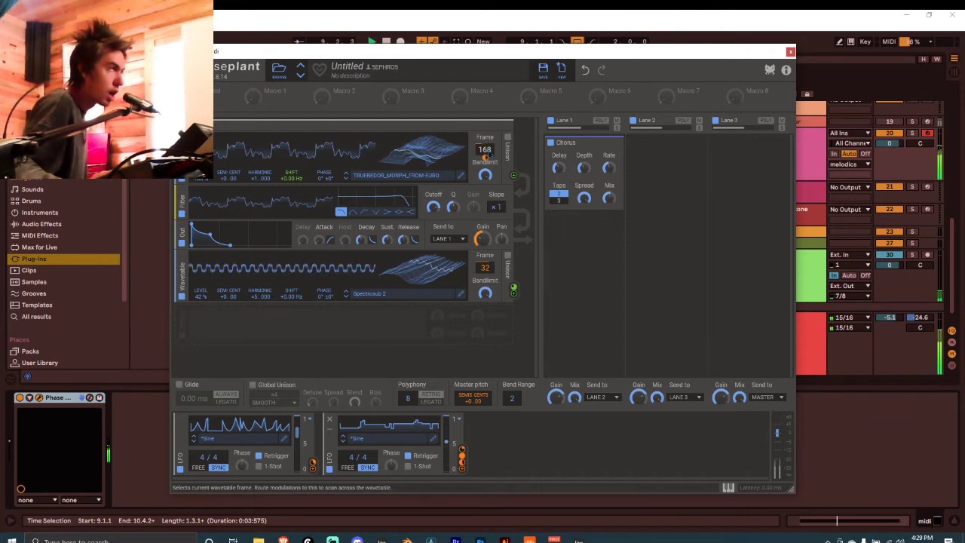
Step: Enable Smooth unison on the TRUEBEDOR_MORPH_FROM-EURO wavetable with five voices, a wider spread and some detune
click(508, 139)
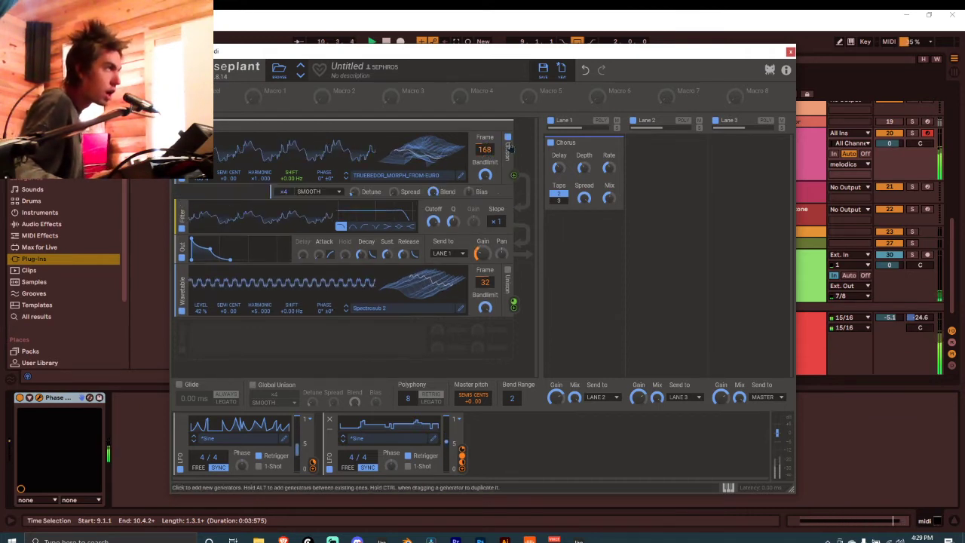
drag(395, 193, 395, 191)
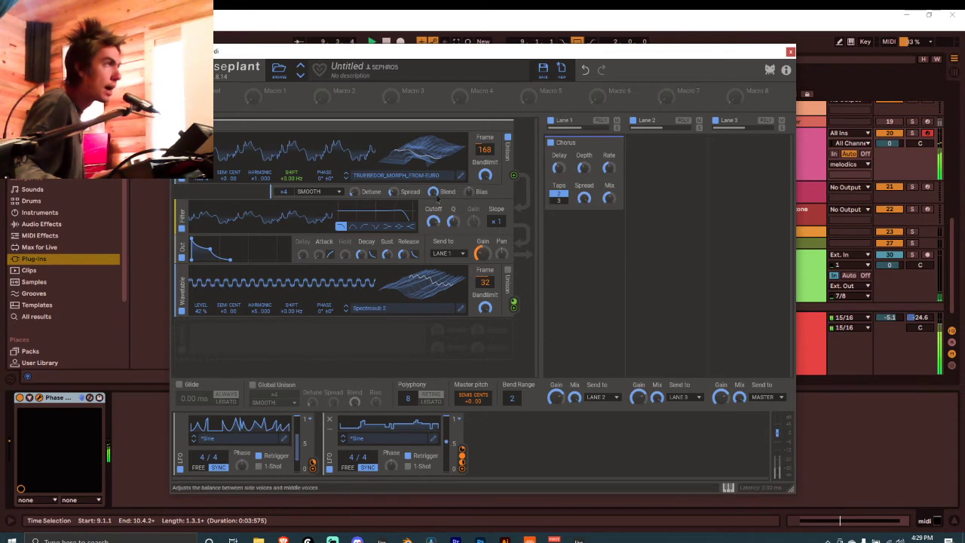
drag(394, 193, 393, 156)
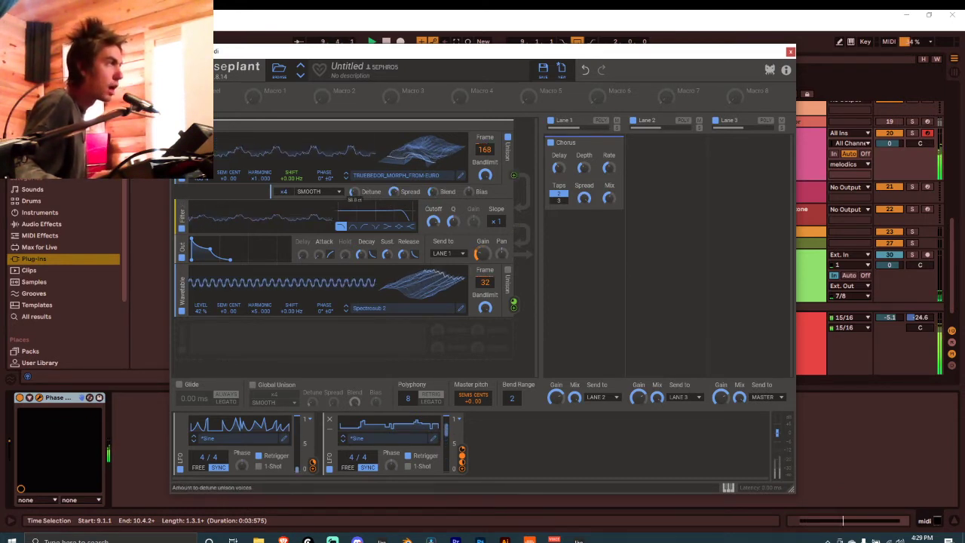
drag(281, 192, 281, 186)
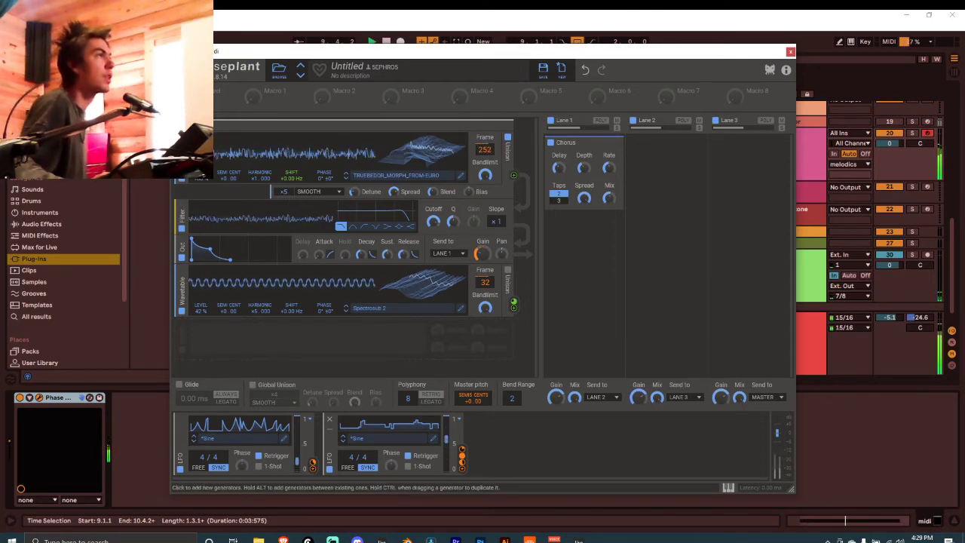
Step: Add an Analog saw generator above the TRUEBEDOR_MORPH_FROM-EURO wavetable and use its output to modulate that wavetable's level
click(439, 140)
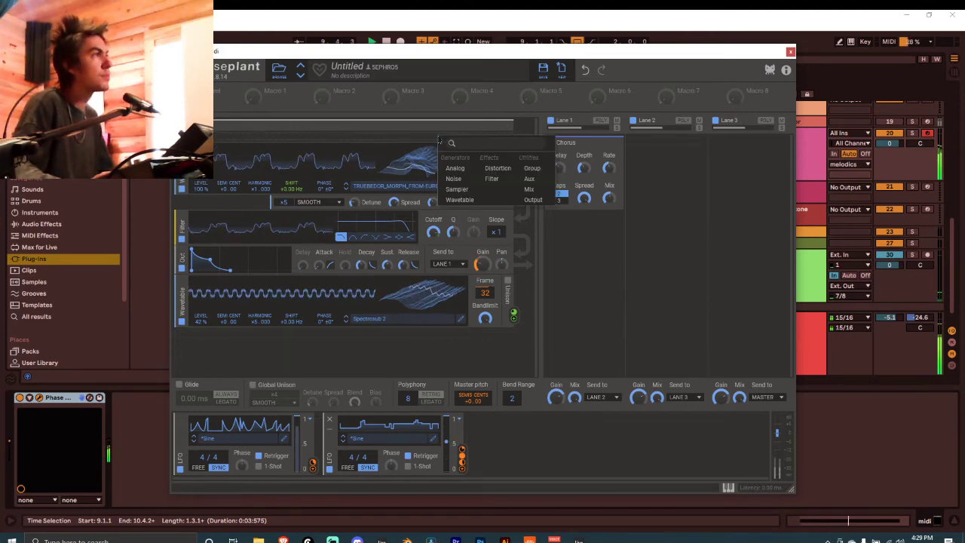
click(454, 167)
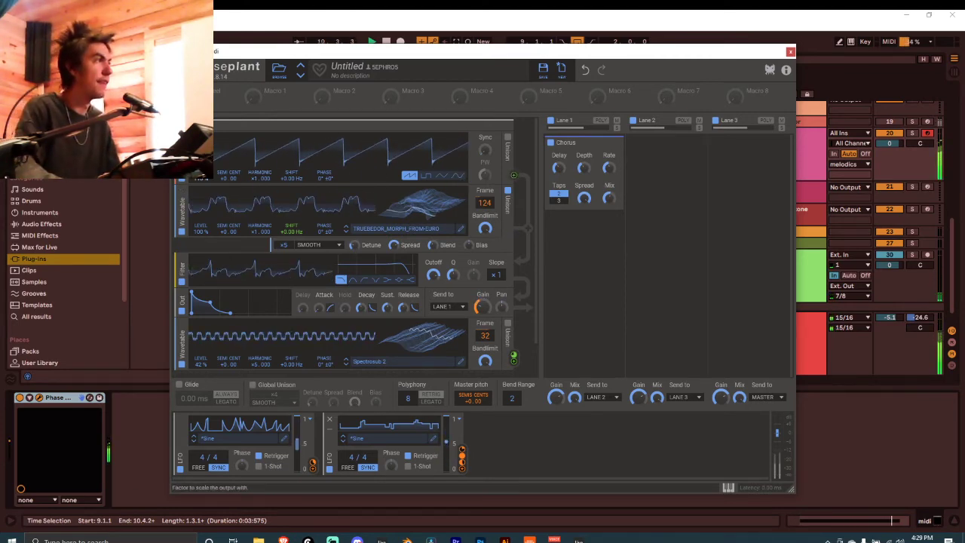
click(513, 174)
drag(201, 239, 201, 186)
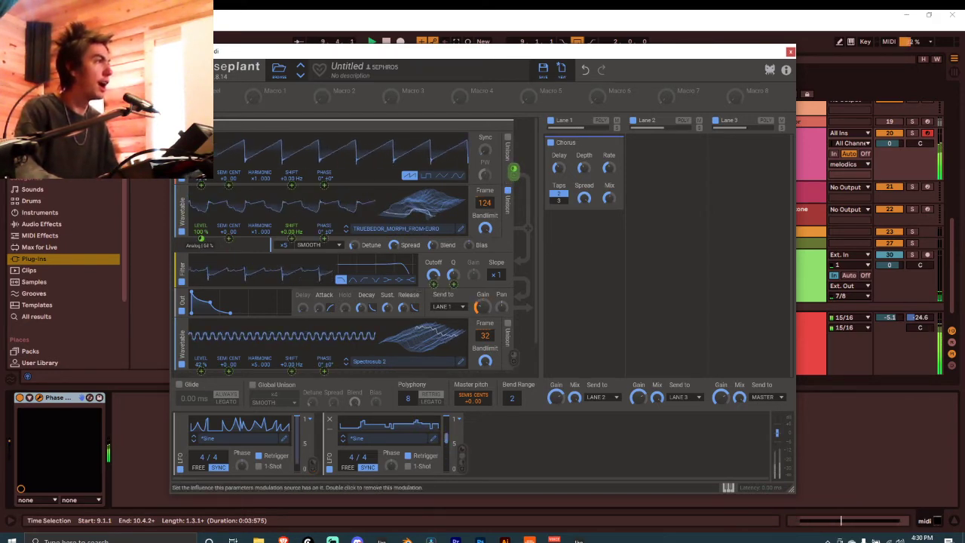
click(590, 462)
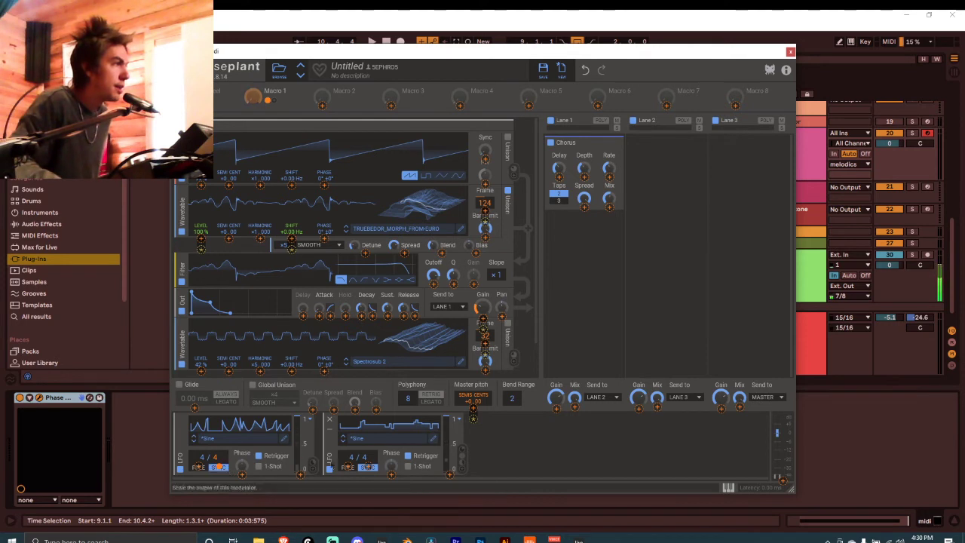
Step: Assign Macro 1 to both LFOs' synced rates, rename it speed, and try it out during playback
drag(368, 466, 367, 437)
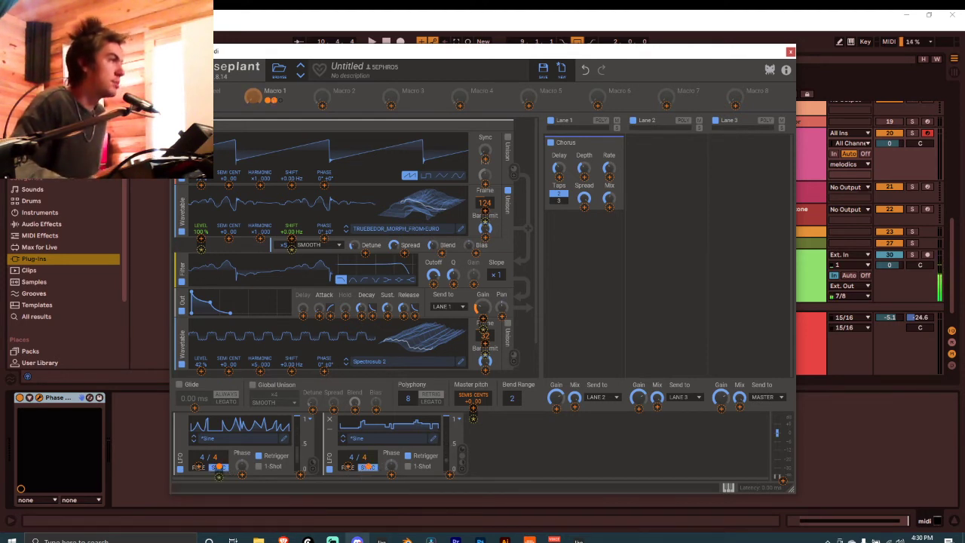
click(291, 99)
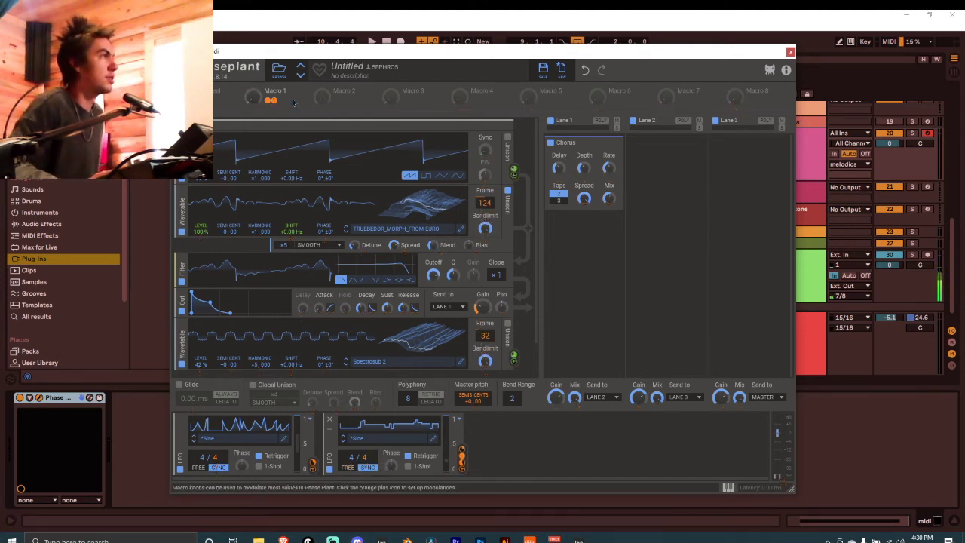
key(space)
mouse_move(252, 97)
mouse_down()
mouse_move(253, 45)
mouse_move(252, 92)
mouse_up()
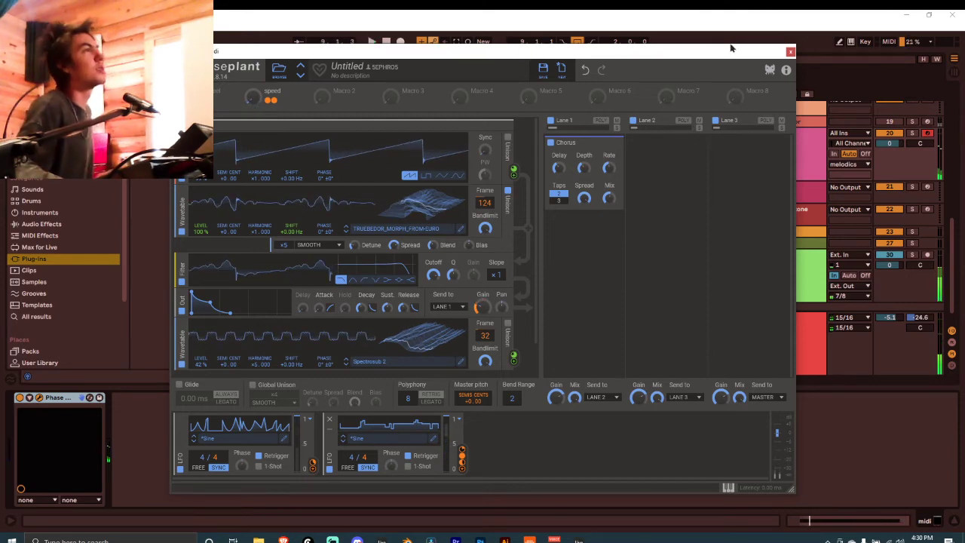
click(790, 51)
Step: Group the midi track's Phase Plant device into an Instrument Rack and show the rack's macro controls
click(517, 133)
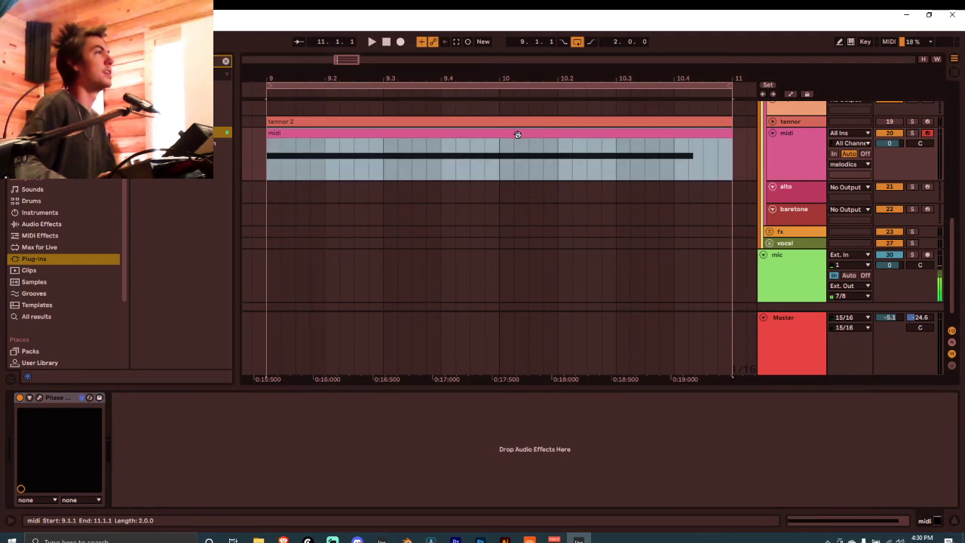
click(780, 147)
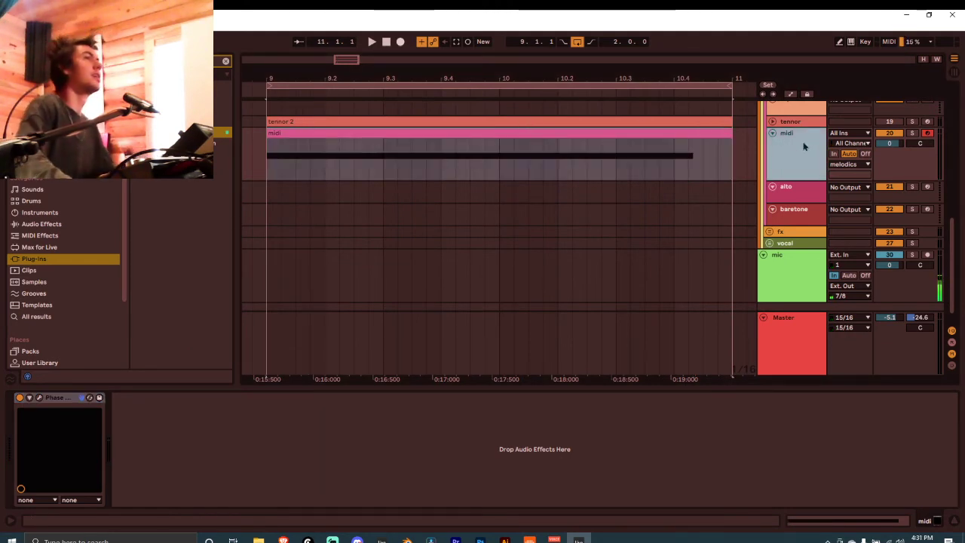
click(188, 440)
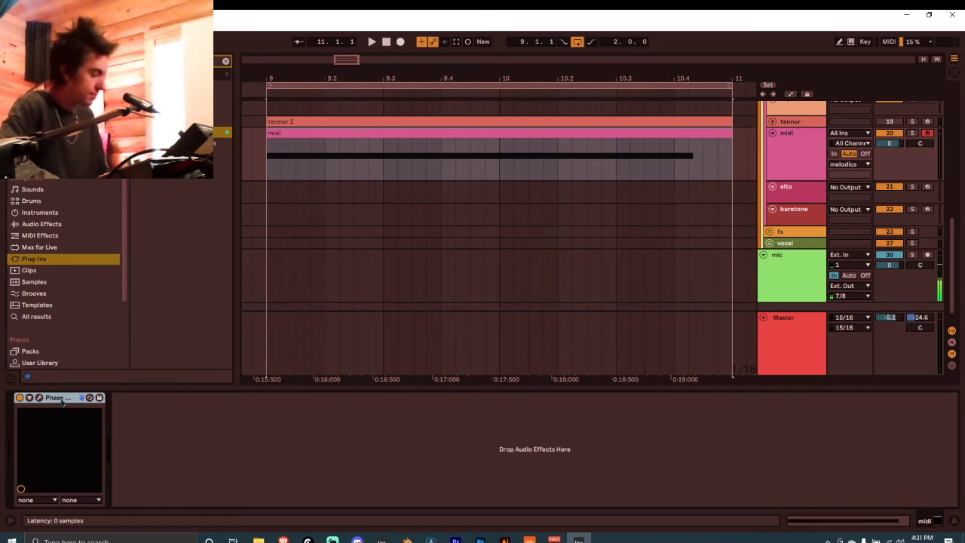
key(ctrl+g)
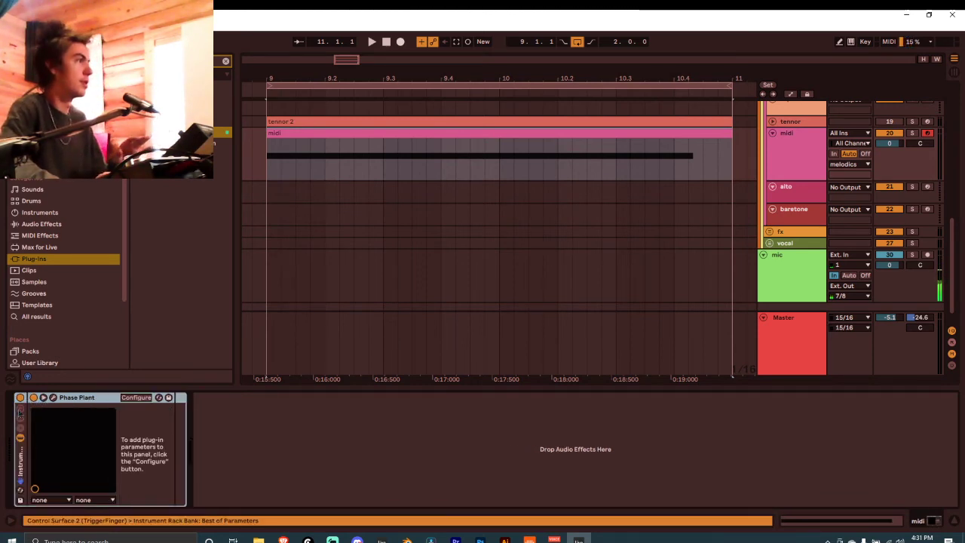
click(21, 411)
Step: Expose Phase Plant's speed parameter on the device and map it to the rack's Macro 1
click(266, 399)
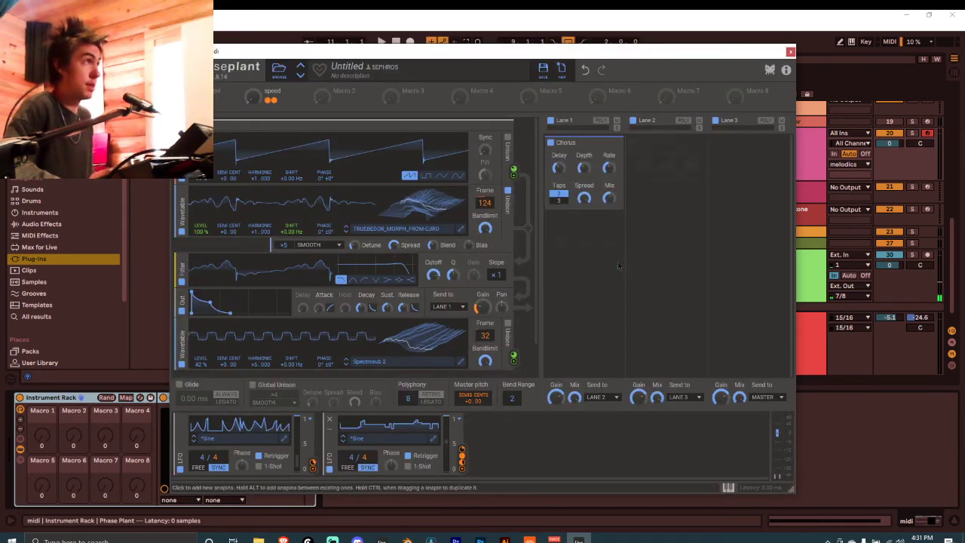
click(790, 51)
right_click(265, 413)
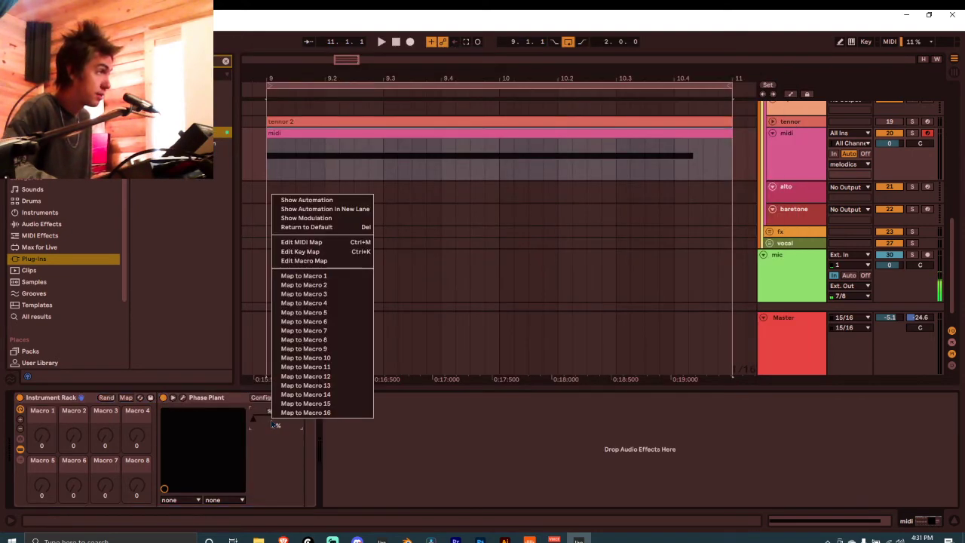
click(326, 278)
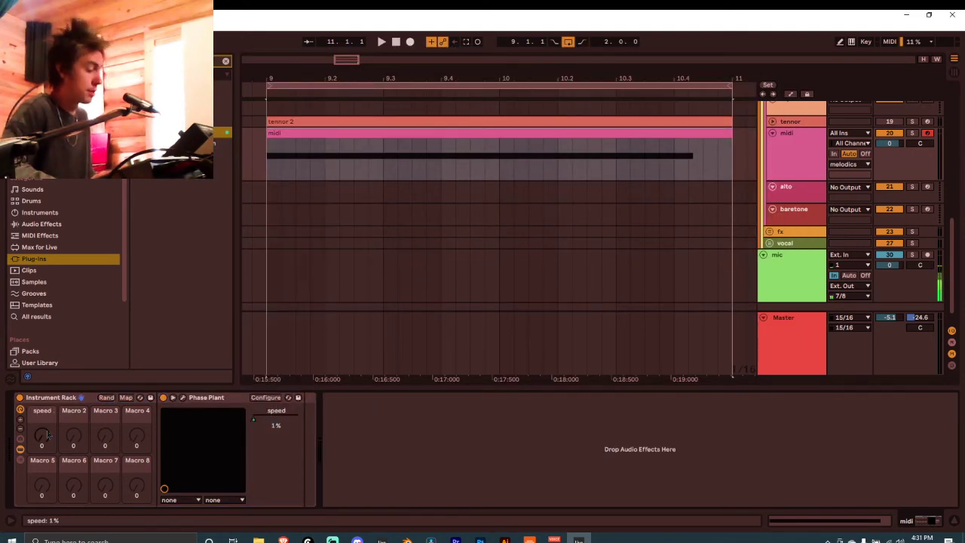
Step: Delete the existing MIDI mappings and map the rack's speed macro to the MIDI controller's 1/12 control
key(ctrl+m)
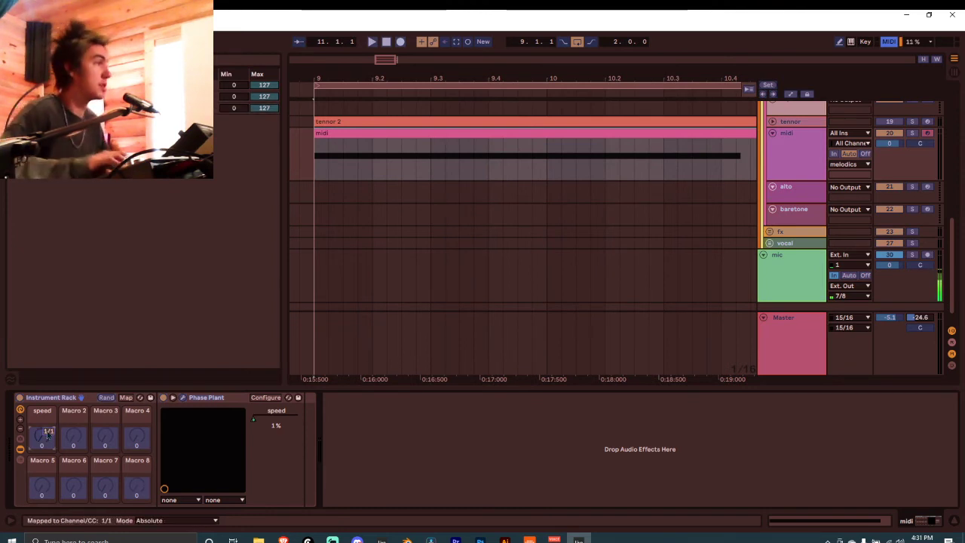
key(ctrl+m)
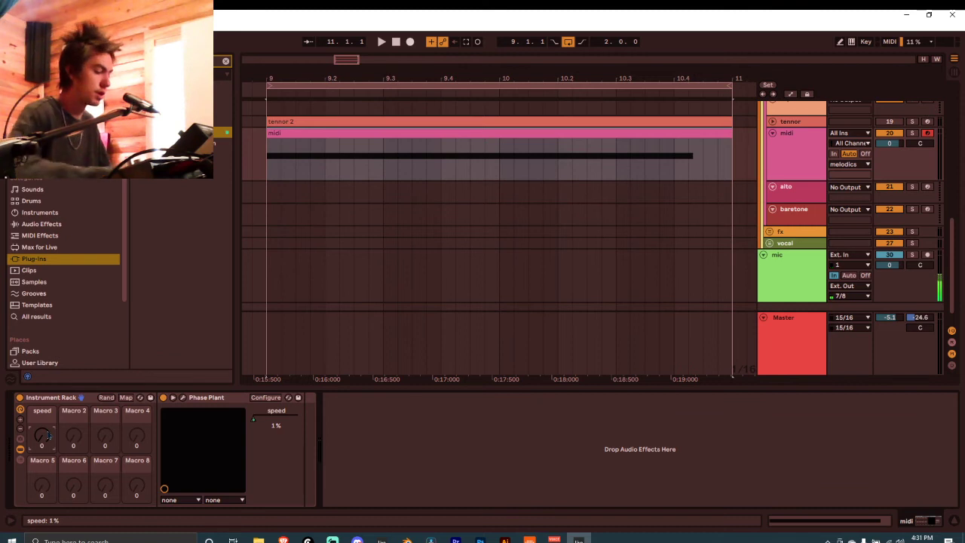
key(ctrl+m)
click(151, 85)
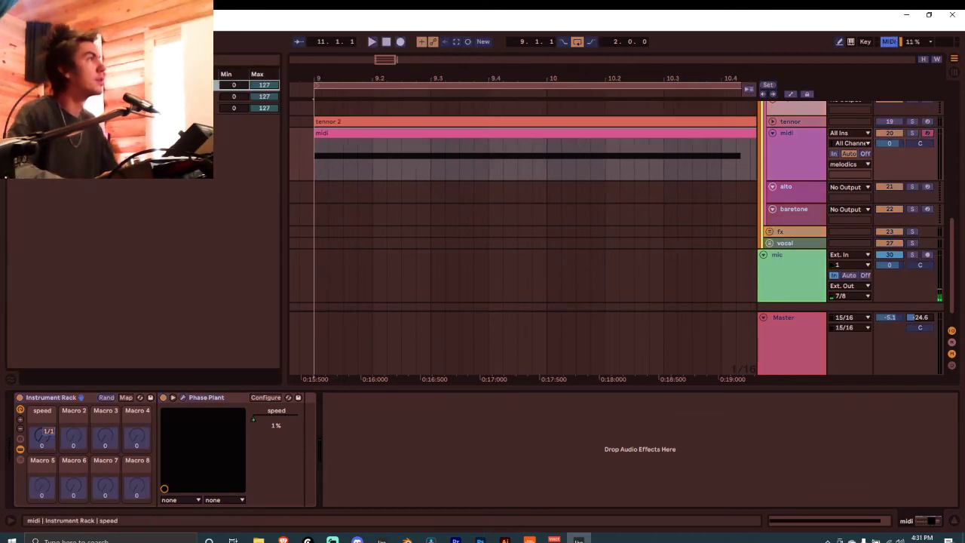
key(Delete)
key(Delete)
key(Delete)
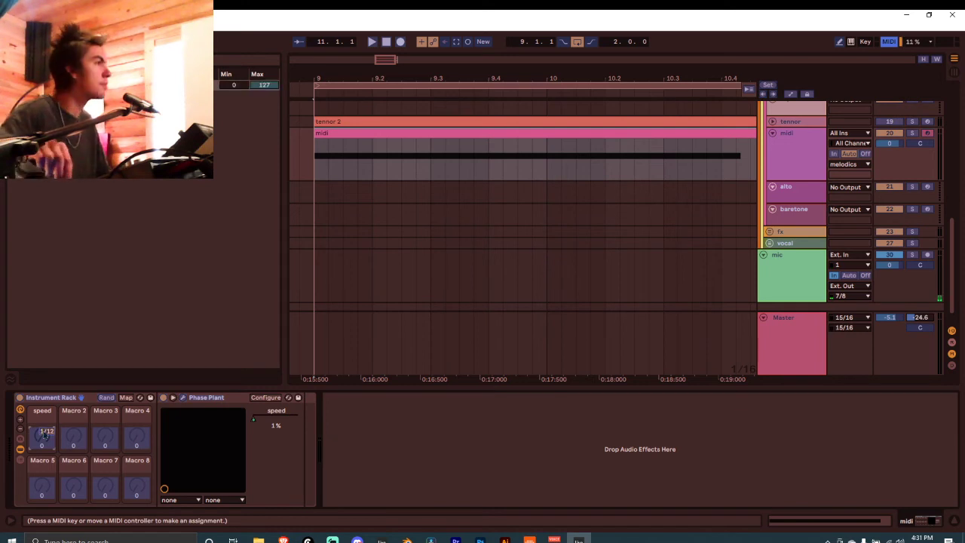
key(ctrl+m)
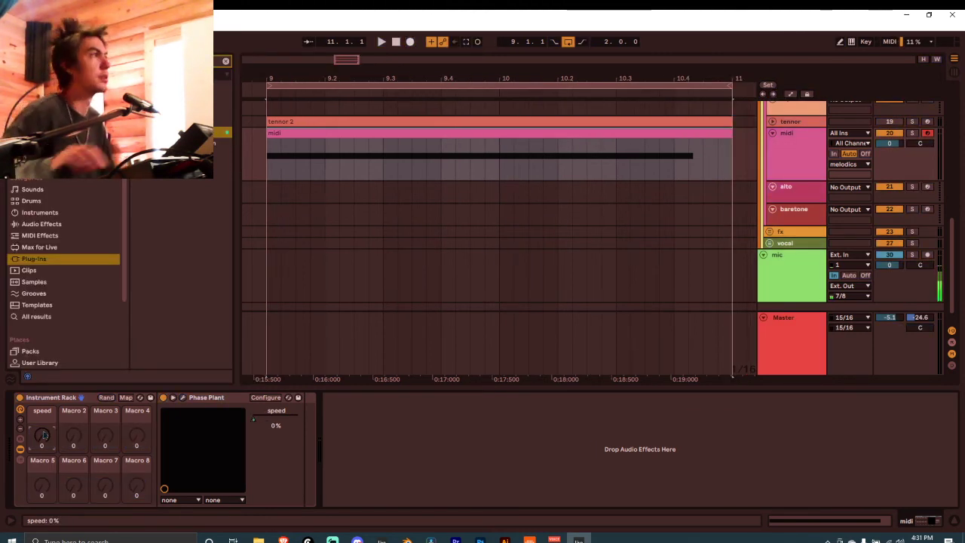
Step: Record a pass of speed macro movements on the midi track over bars 9 to 11
click(408, 42)
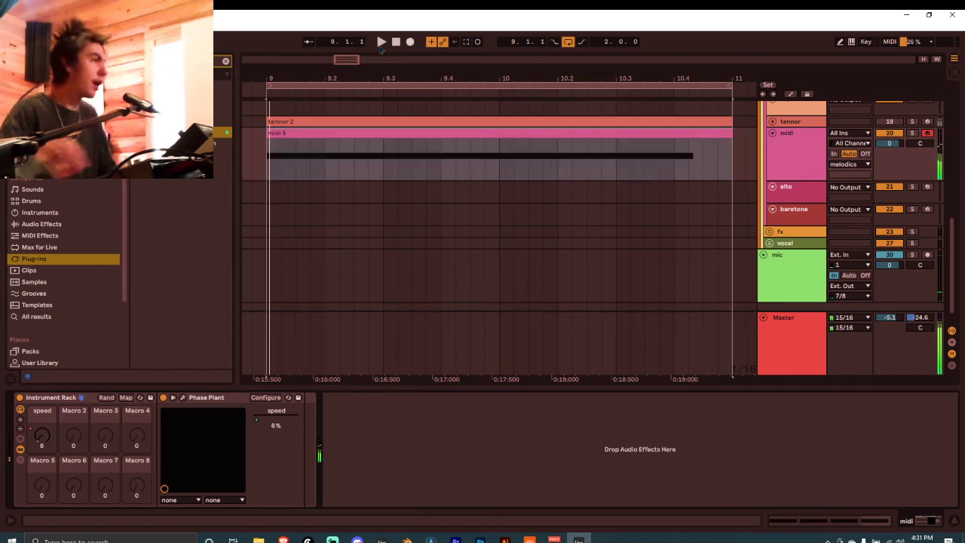
click(396, 42)
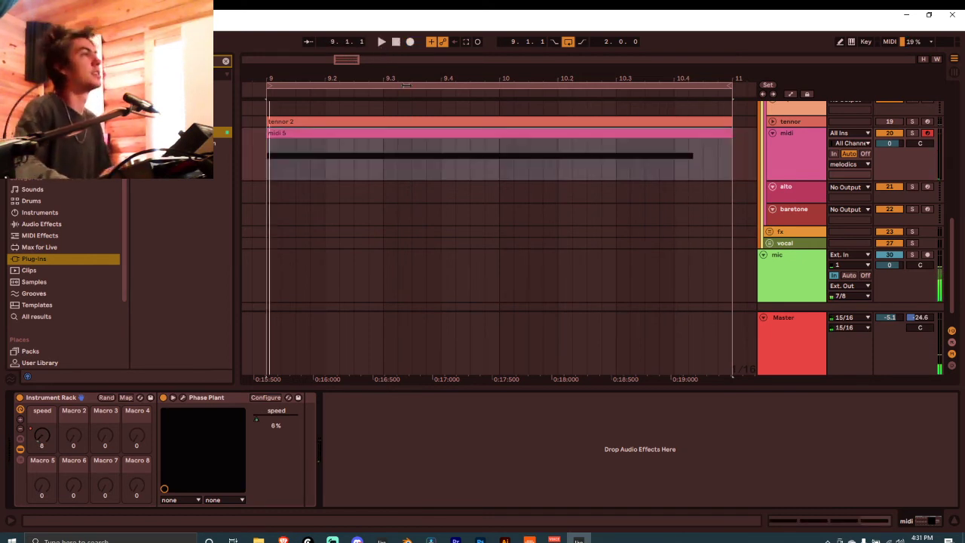
Step: Show the midi track's speed automation in a taller lane and play it back
key(a)
click(703, 155)
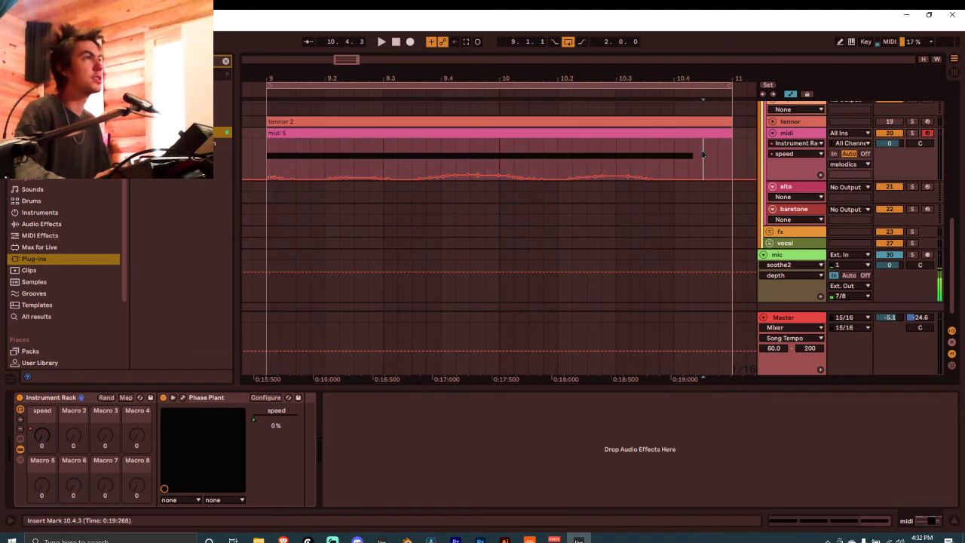
drag(781, 181, 781, 243)
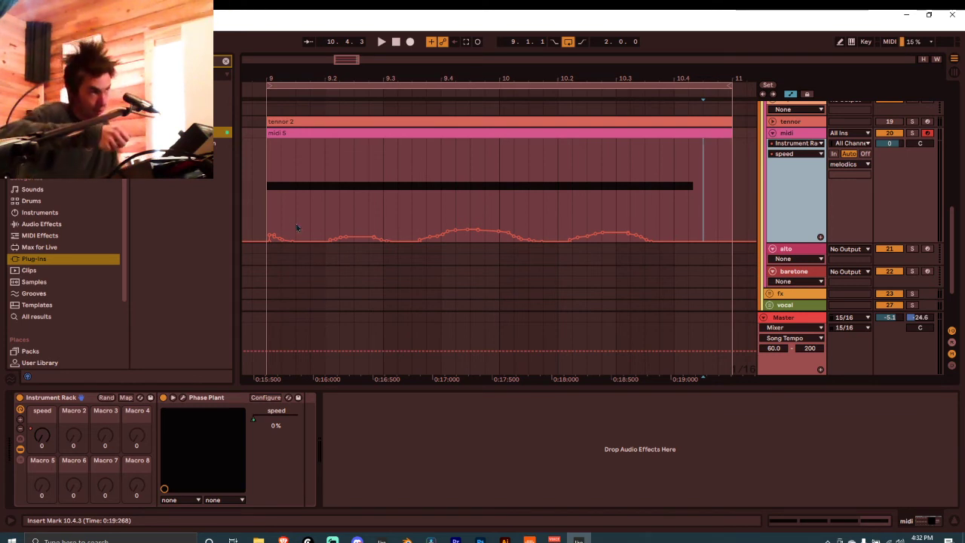
key(space)
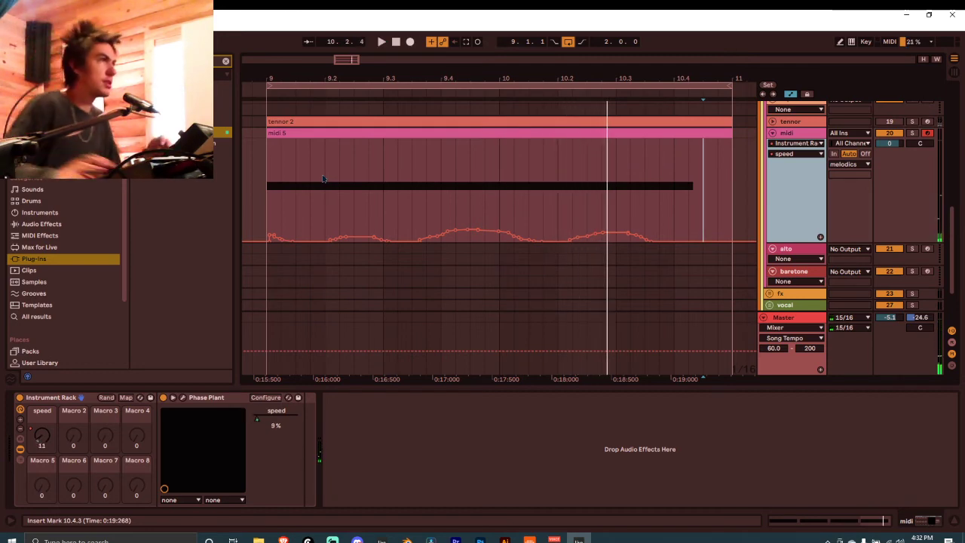
Step: Arm the large 808 bass track, record a bassline over bars 9 to 11, and undo the last recorded change
scroll(792, 188, down, 2)
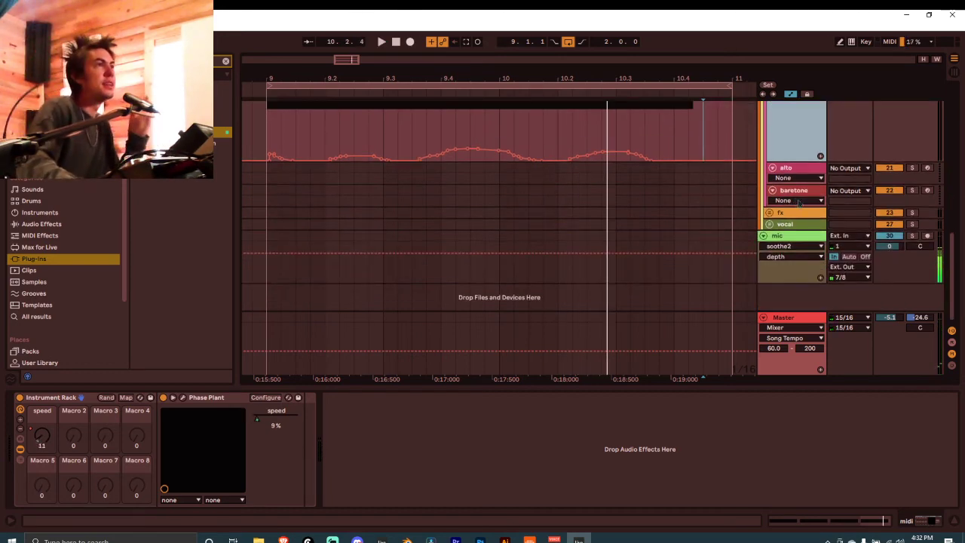
scroll(792, 188, up, 5)
click(834, 236)
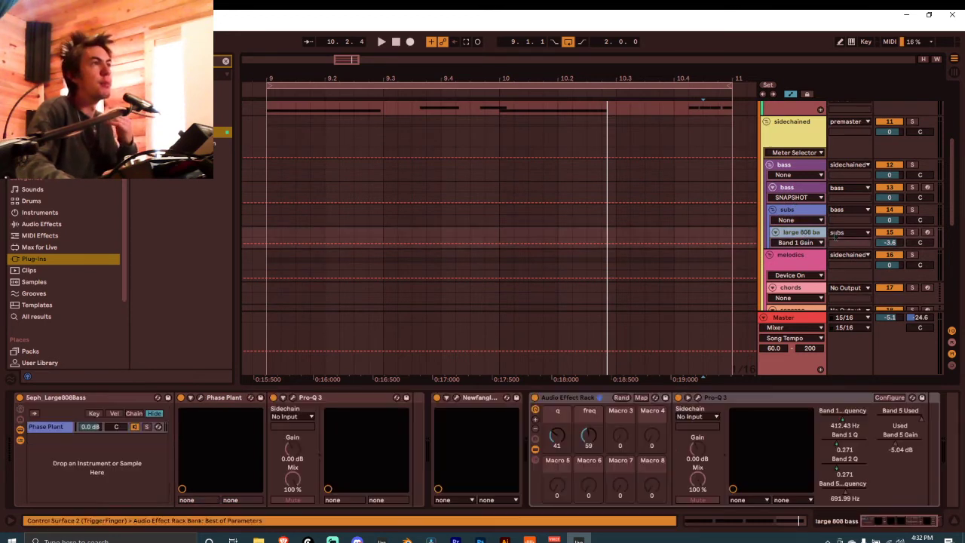
click(927, 232)
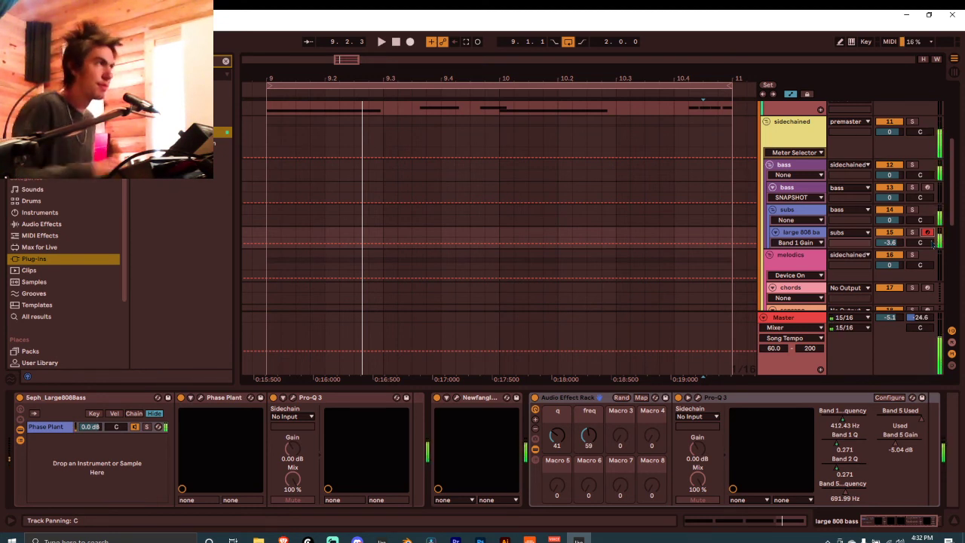
click(408, 42)
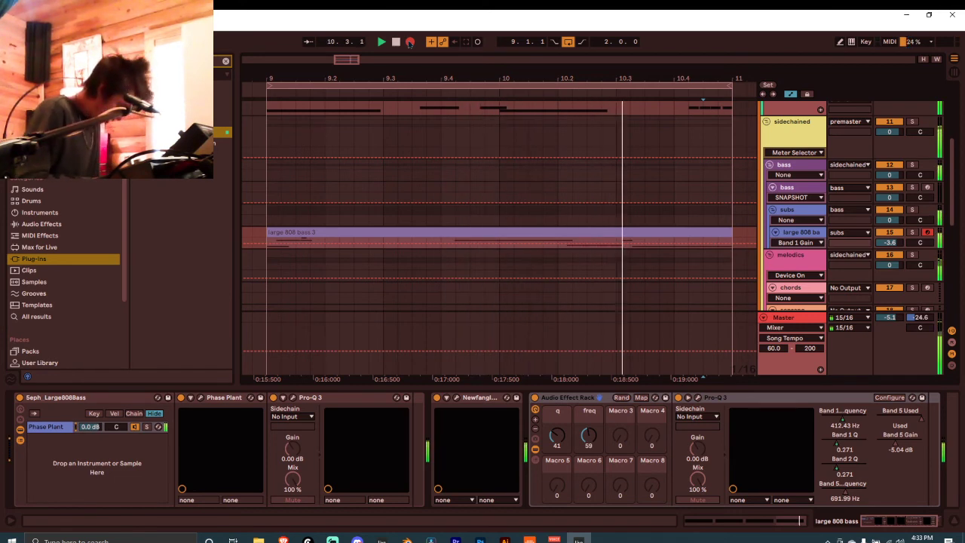
click(409, 41)
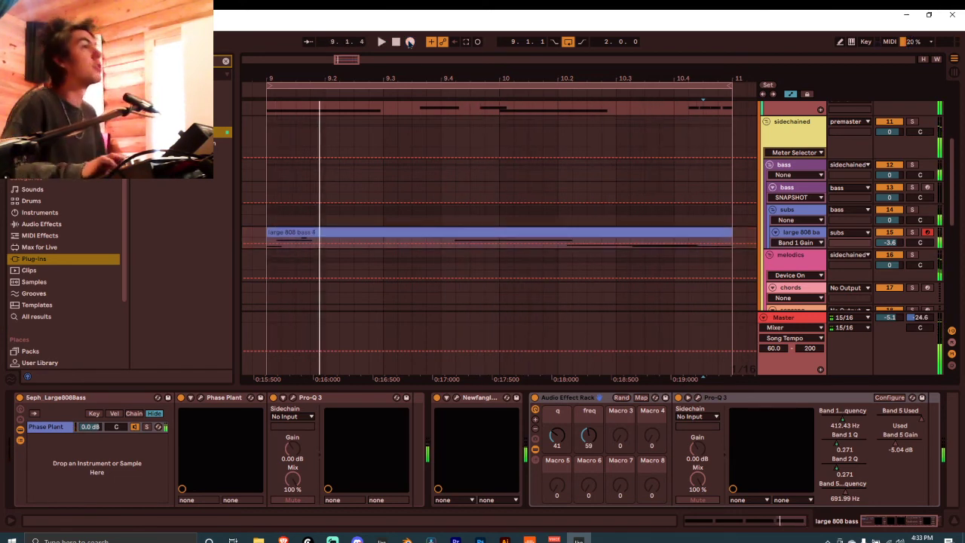
key(ctrl+z)
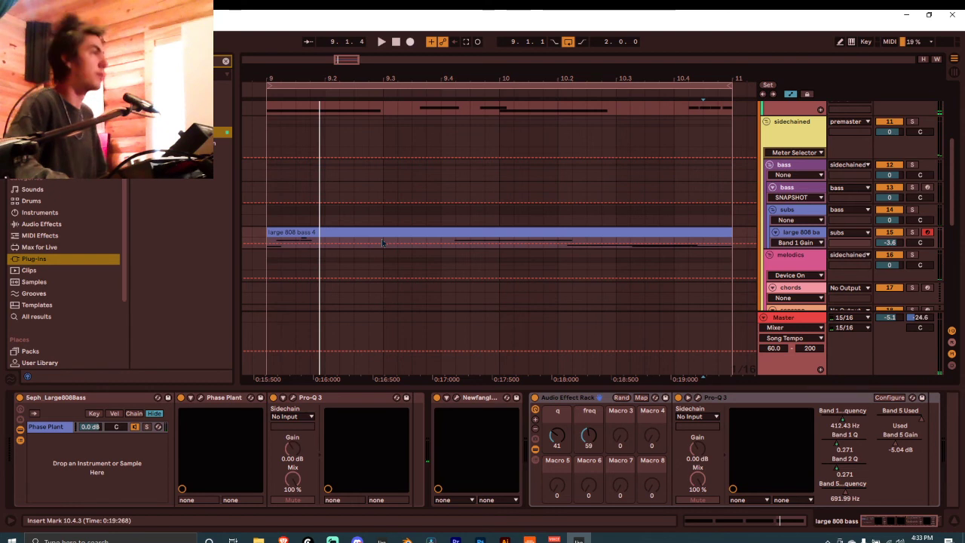
Step: Open the large 808 bass clip's notes during playback and trim the long A0 note to start at bar 5
click(344, 230)
key(space)
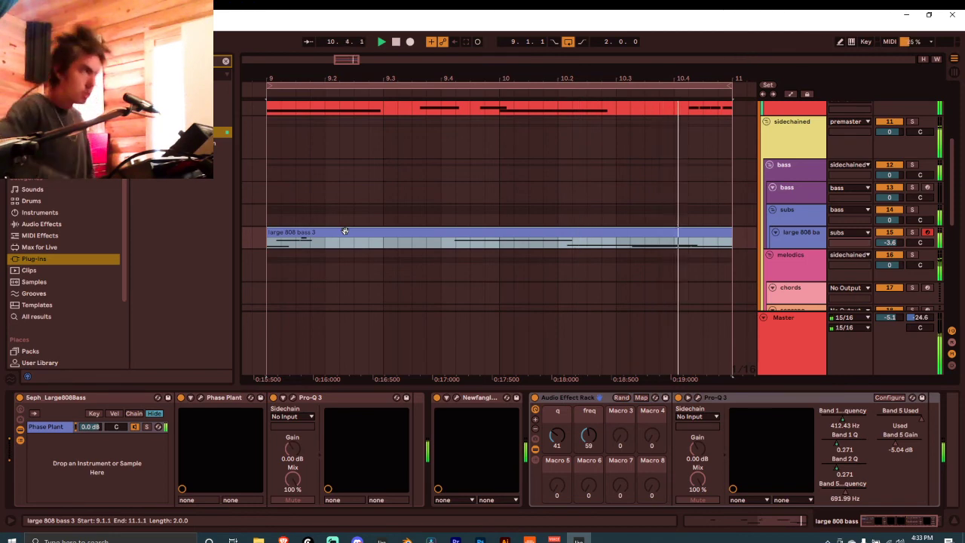
double_click(344, 230)
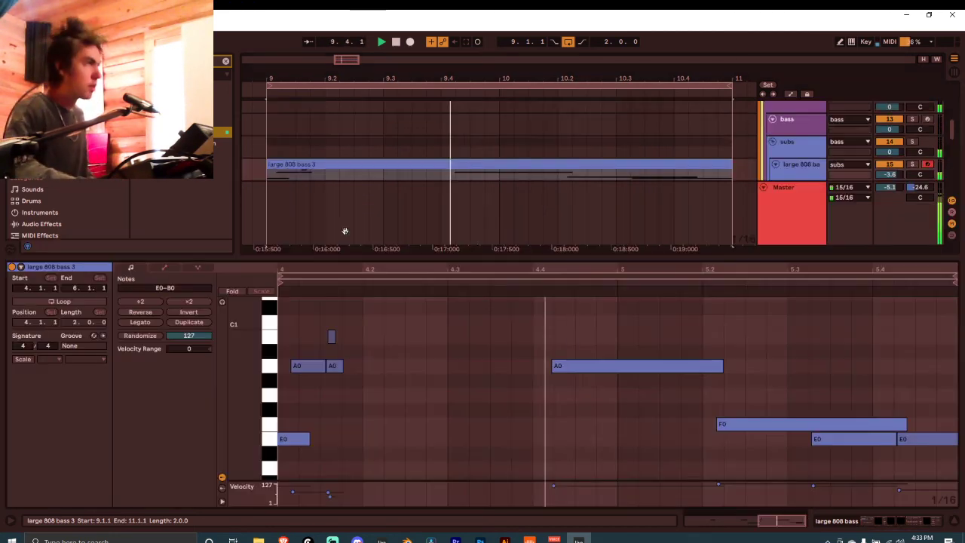
click(558, 367)
drag(557, 369, 621, 368)
Step: Add a sixteenth-long note at 4.4.2 in the bass clip, raise it an octave to A1, and enlarge the arrangement view
double_click(562, 368)
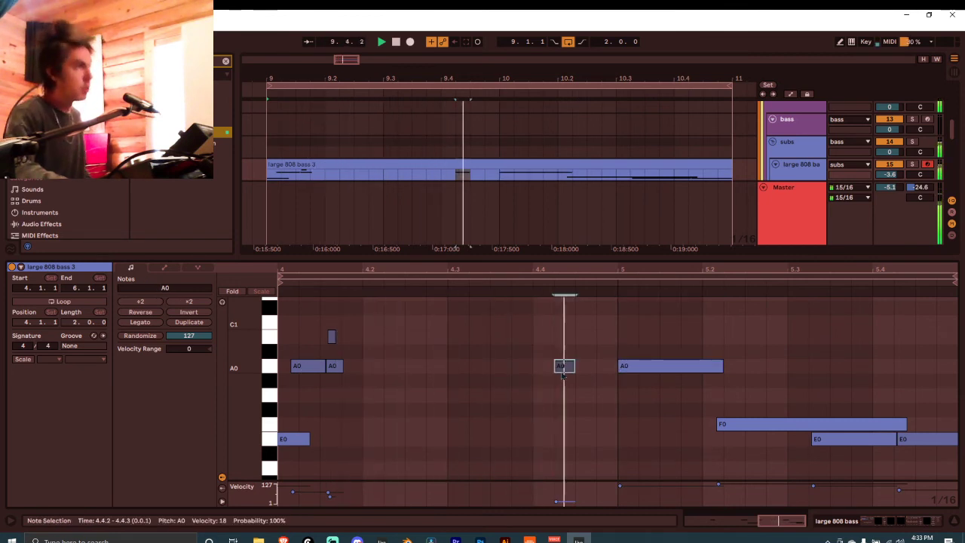
key(shift+Up)
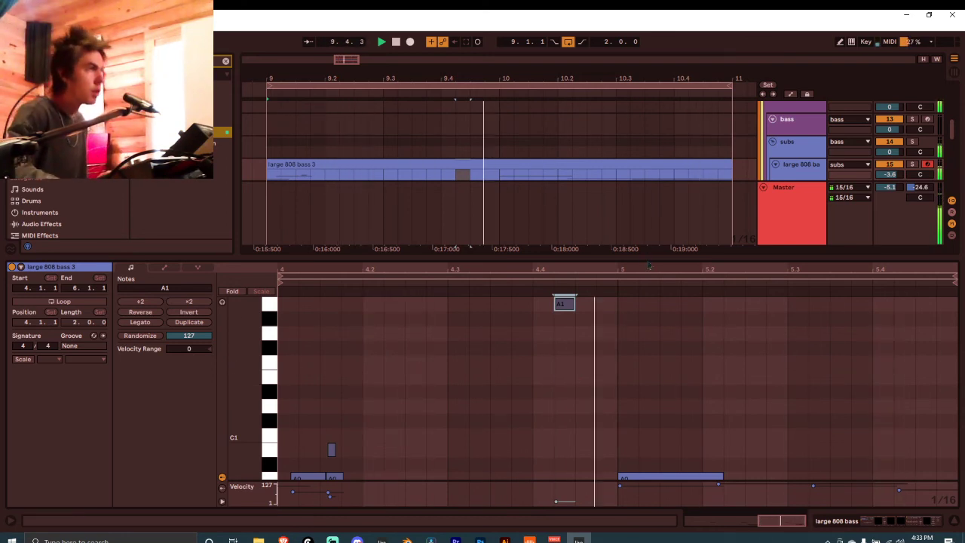
drag(649, 260, 619, 320)
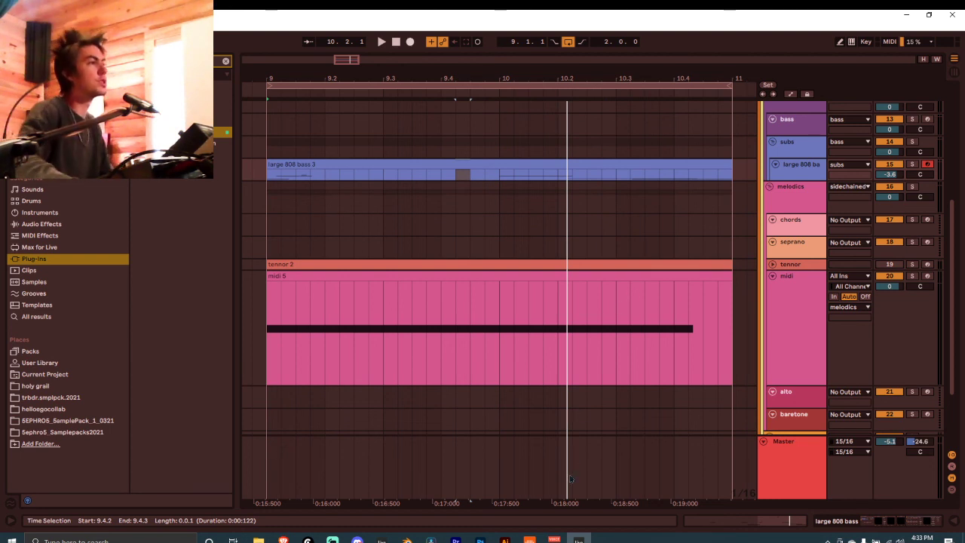
Step: Switch to the Streamlabs OBS window
click(332, 541)
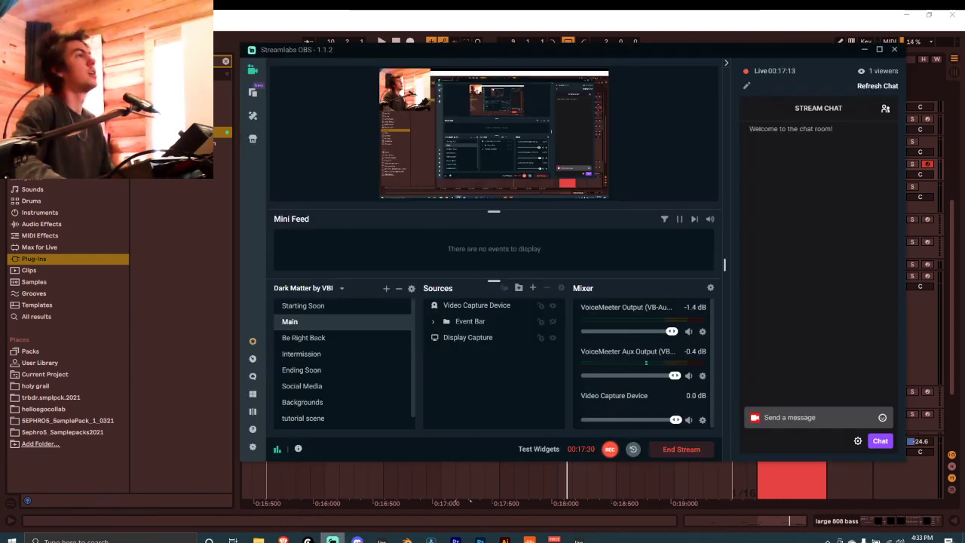